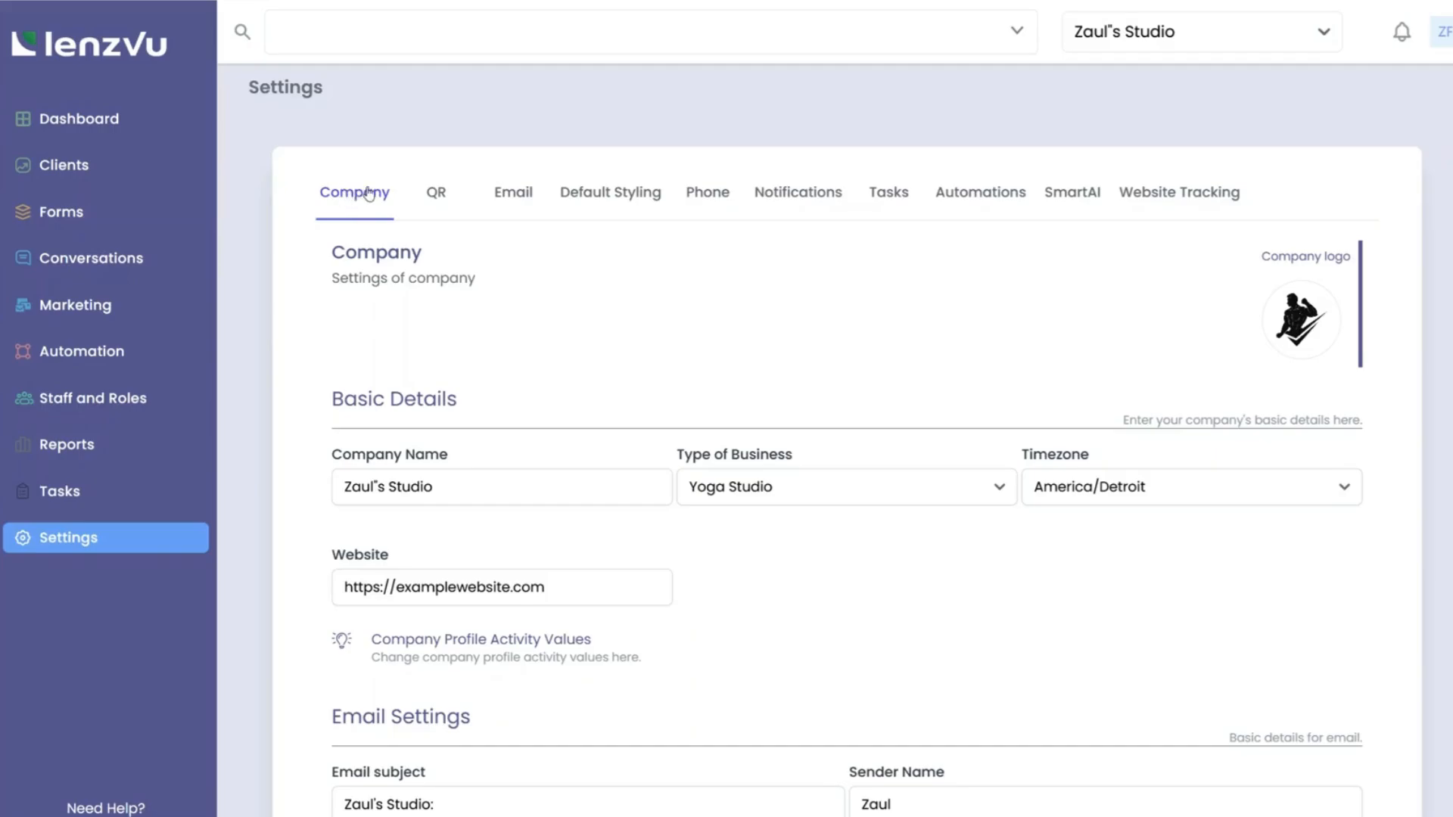
Upload the first image file from the computer as the company logo.
click(1298, 317)
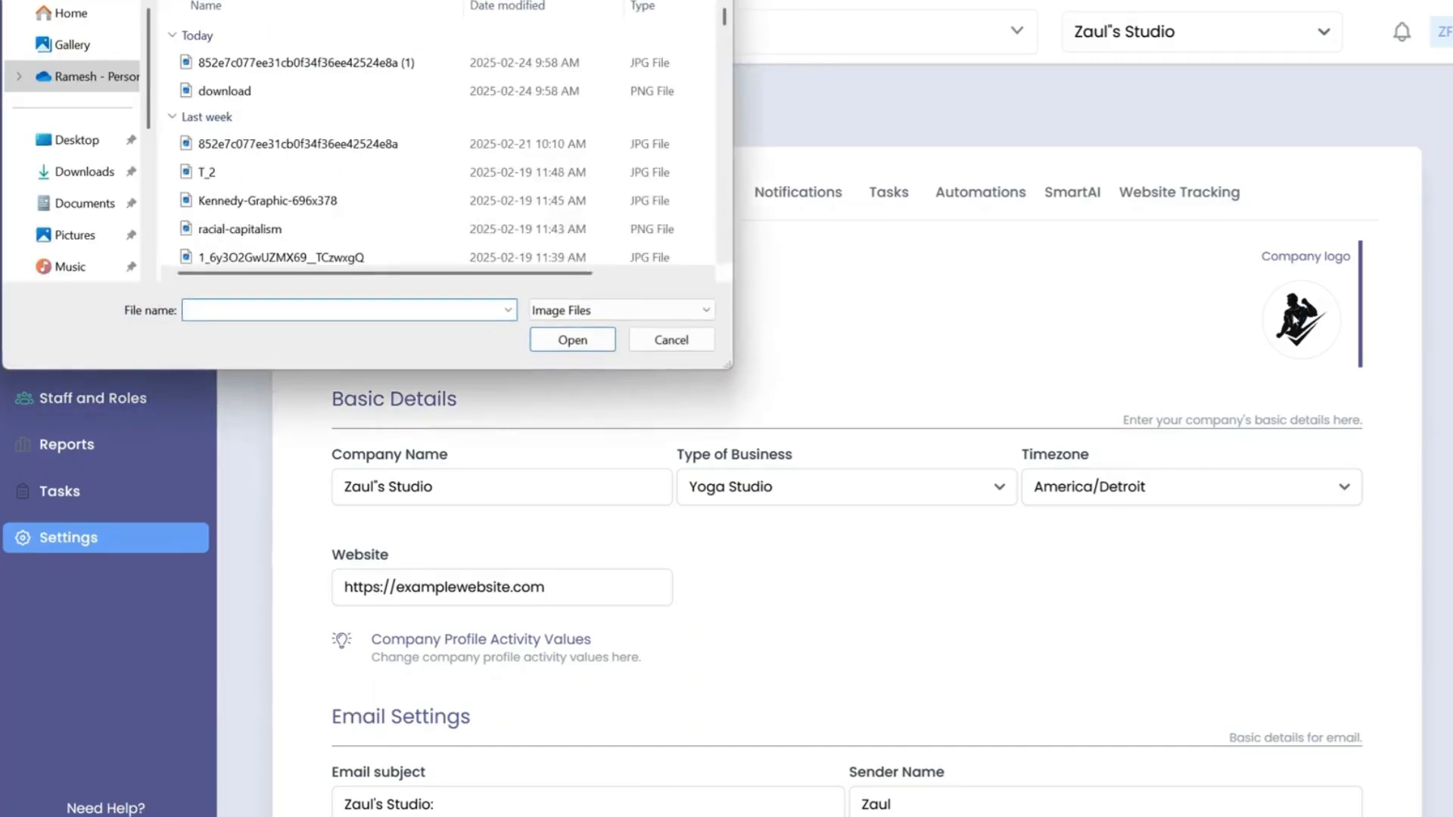
double_click(485, 64)
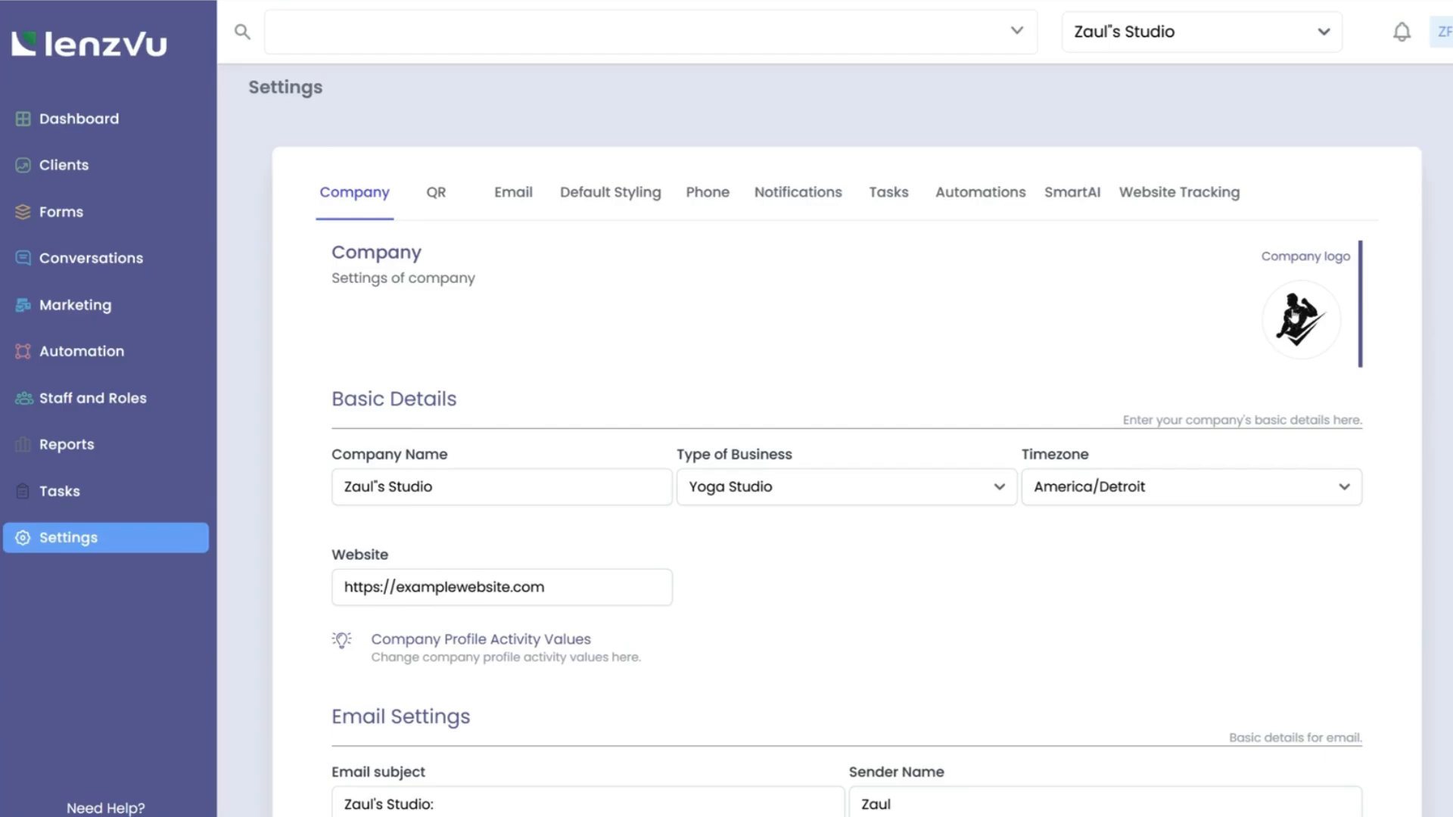
scroll(839, 332, down, 4)
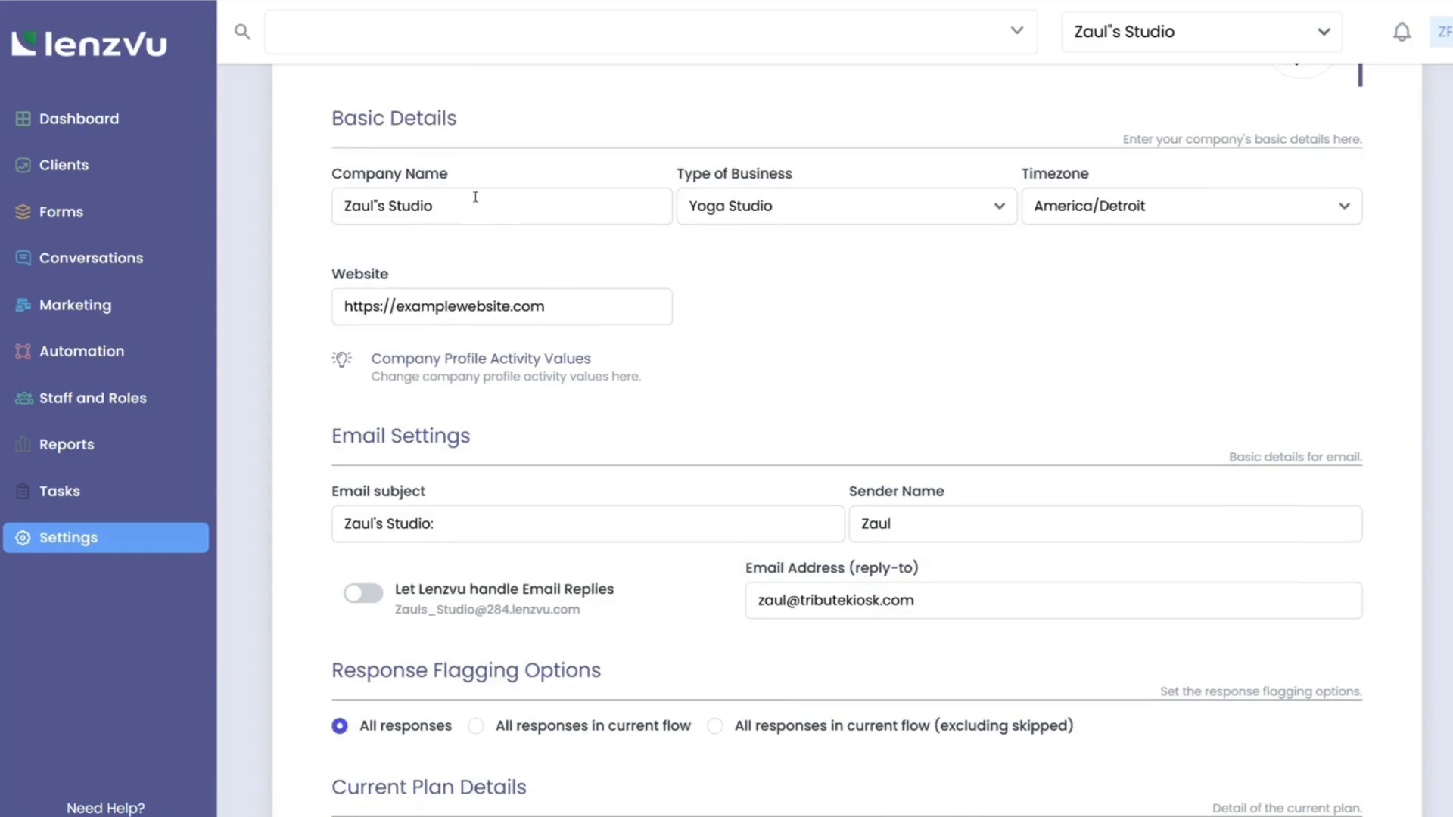
drag(475, 197, 318, 199)
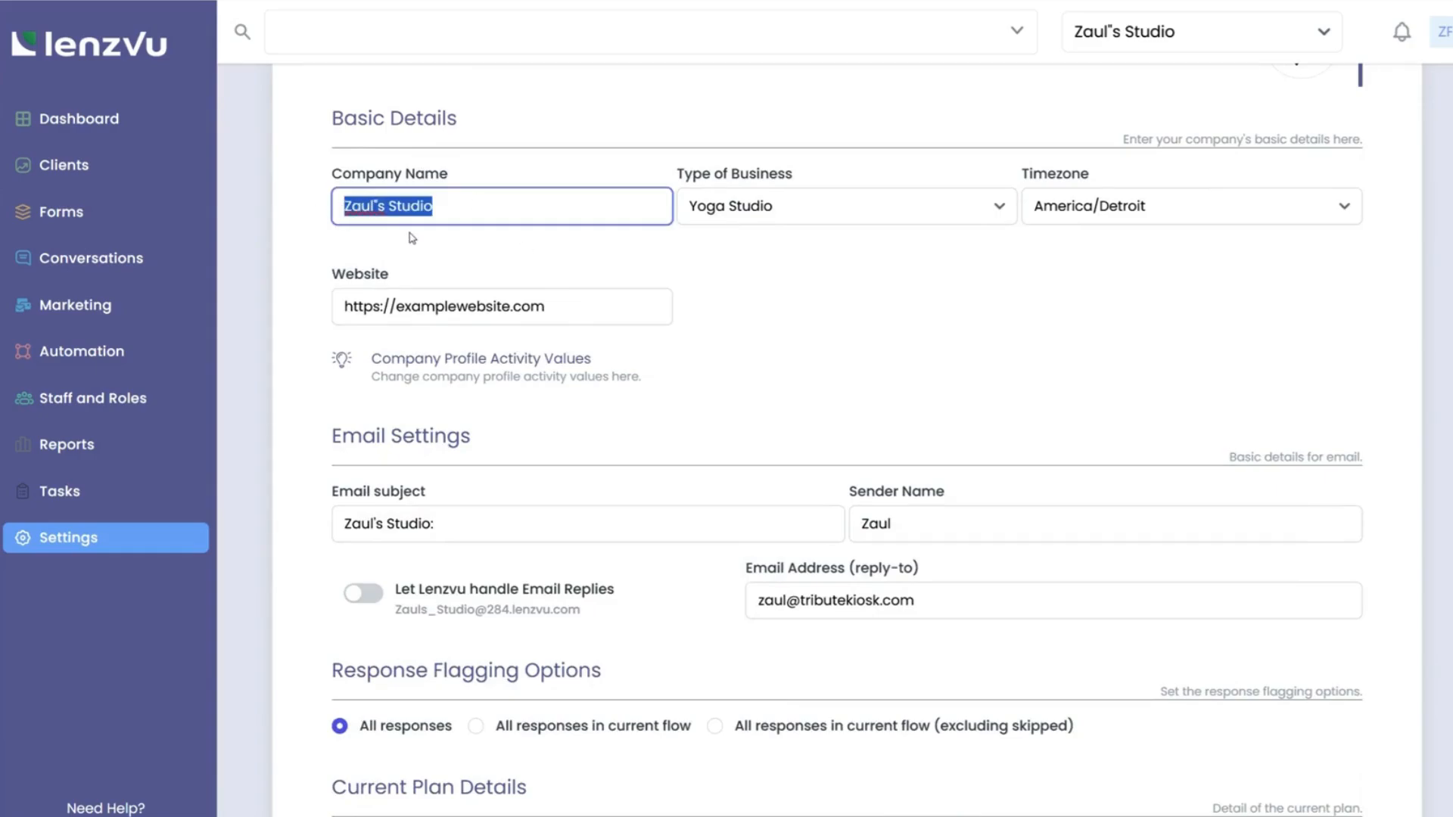
click(799, 209)
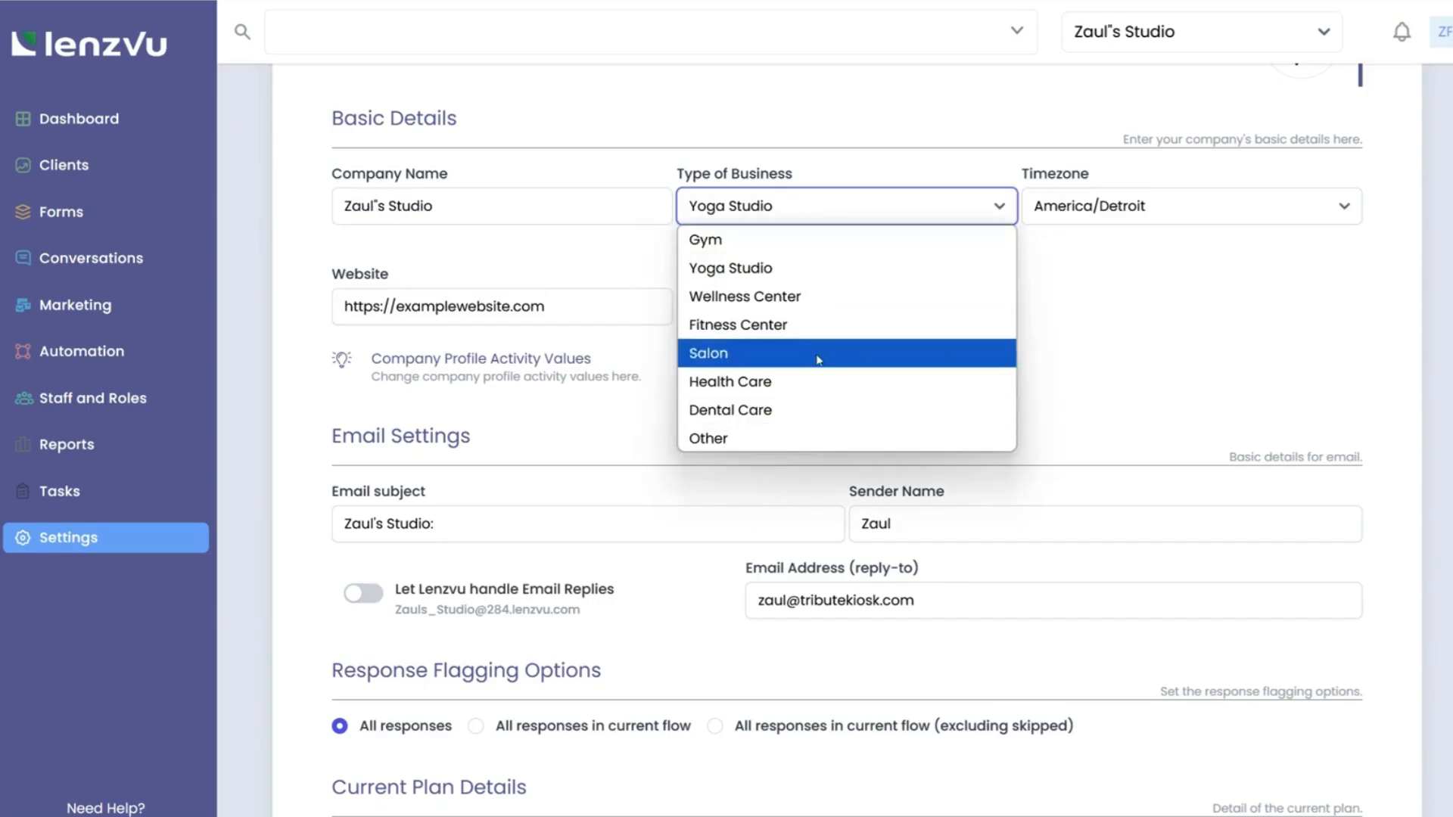
click(821, 271)
click(1166, 219)
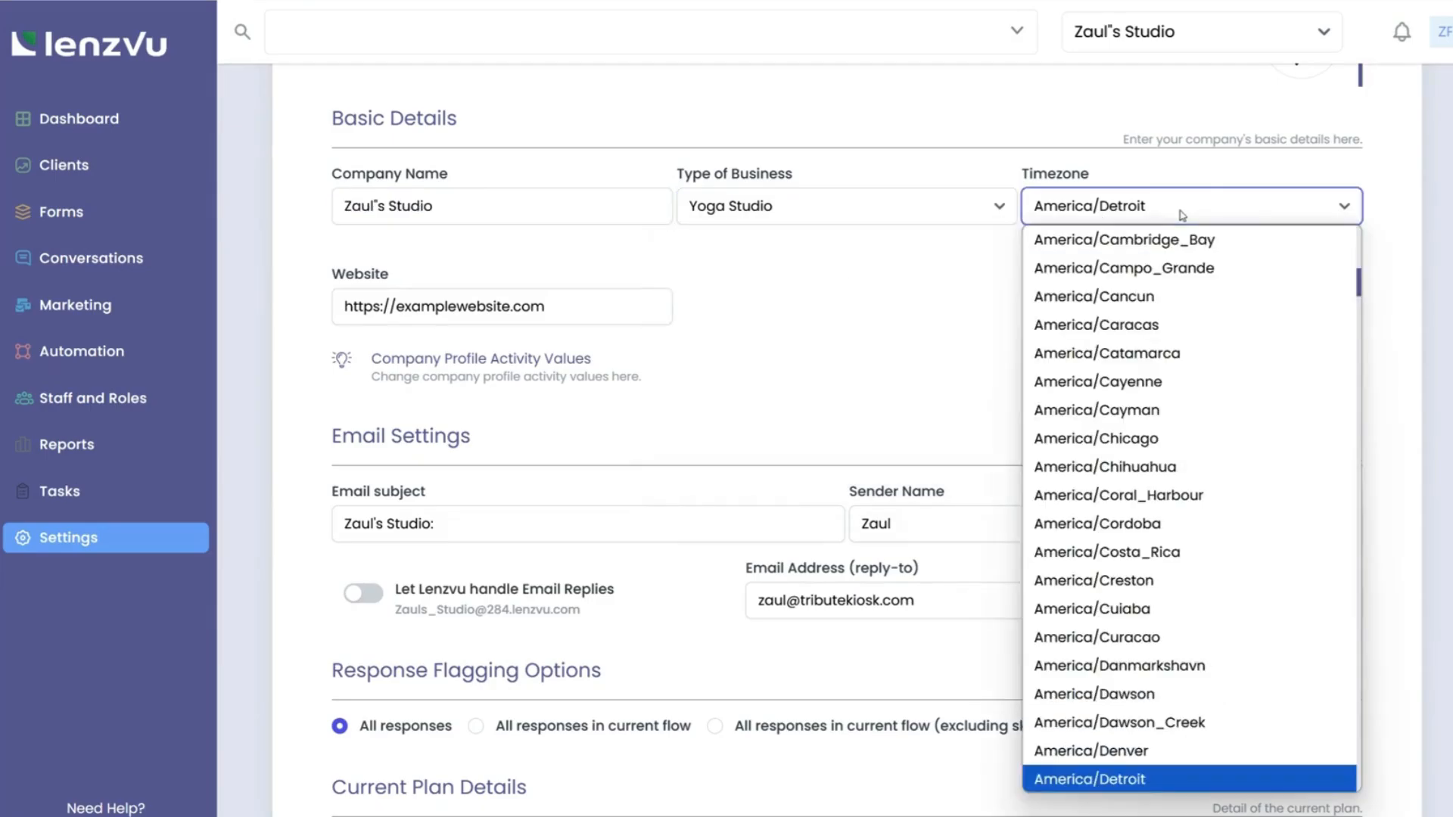
scroll(1125, 522, down, 3)
scroll(1125, 528, down, 1)
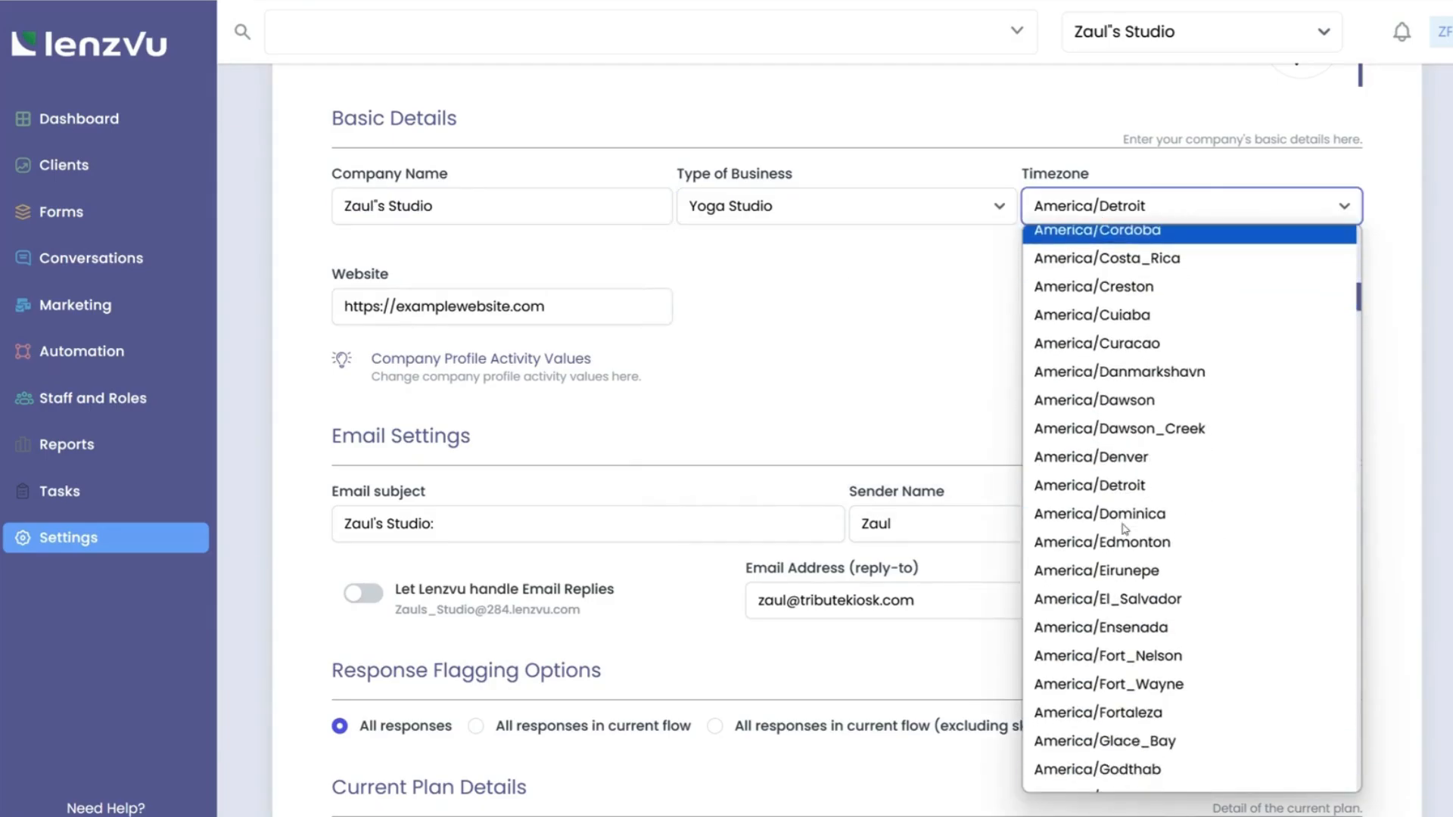
click(1134, 488)
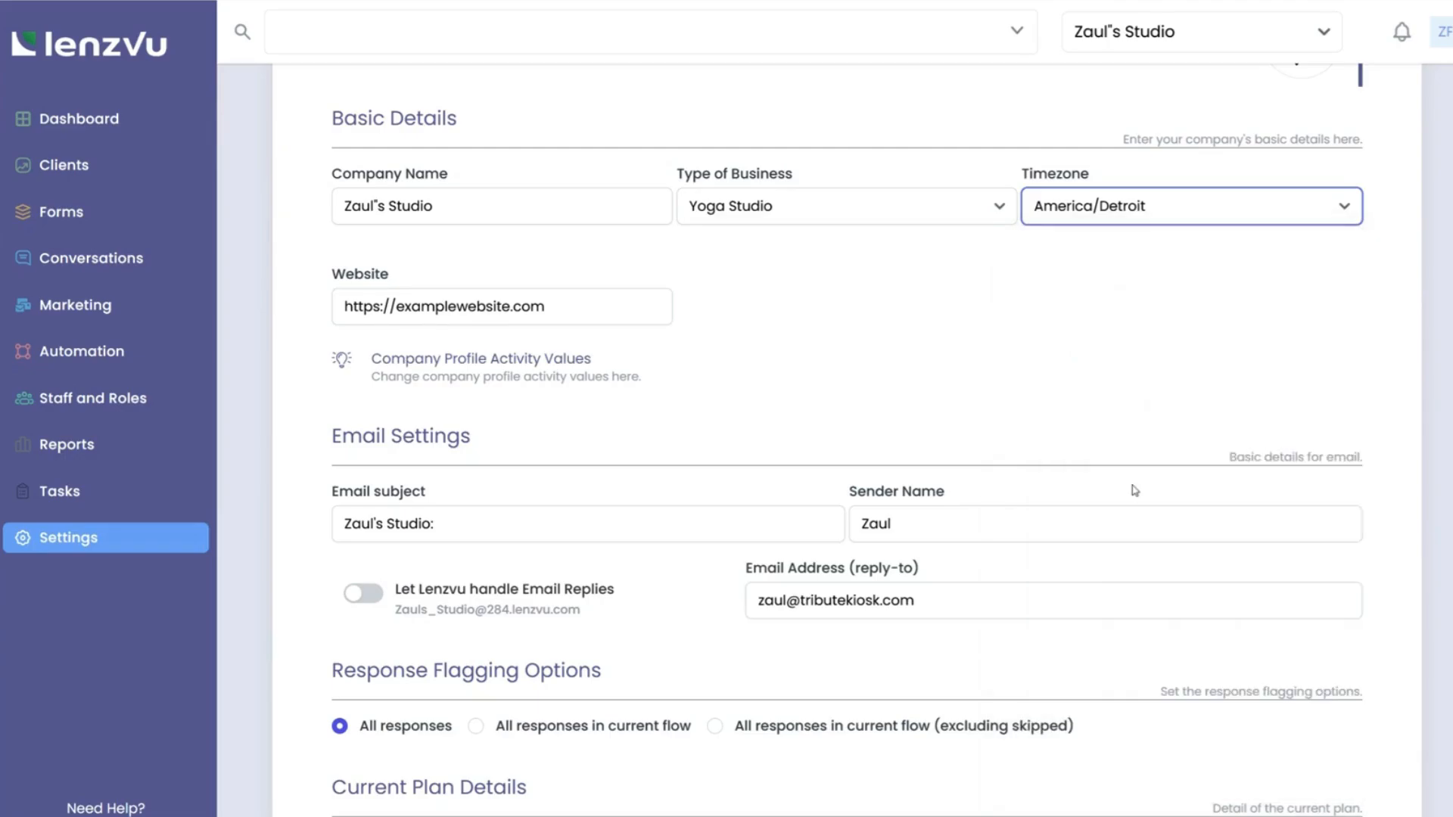
drag(598, 317, 317, 317)
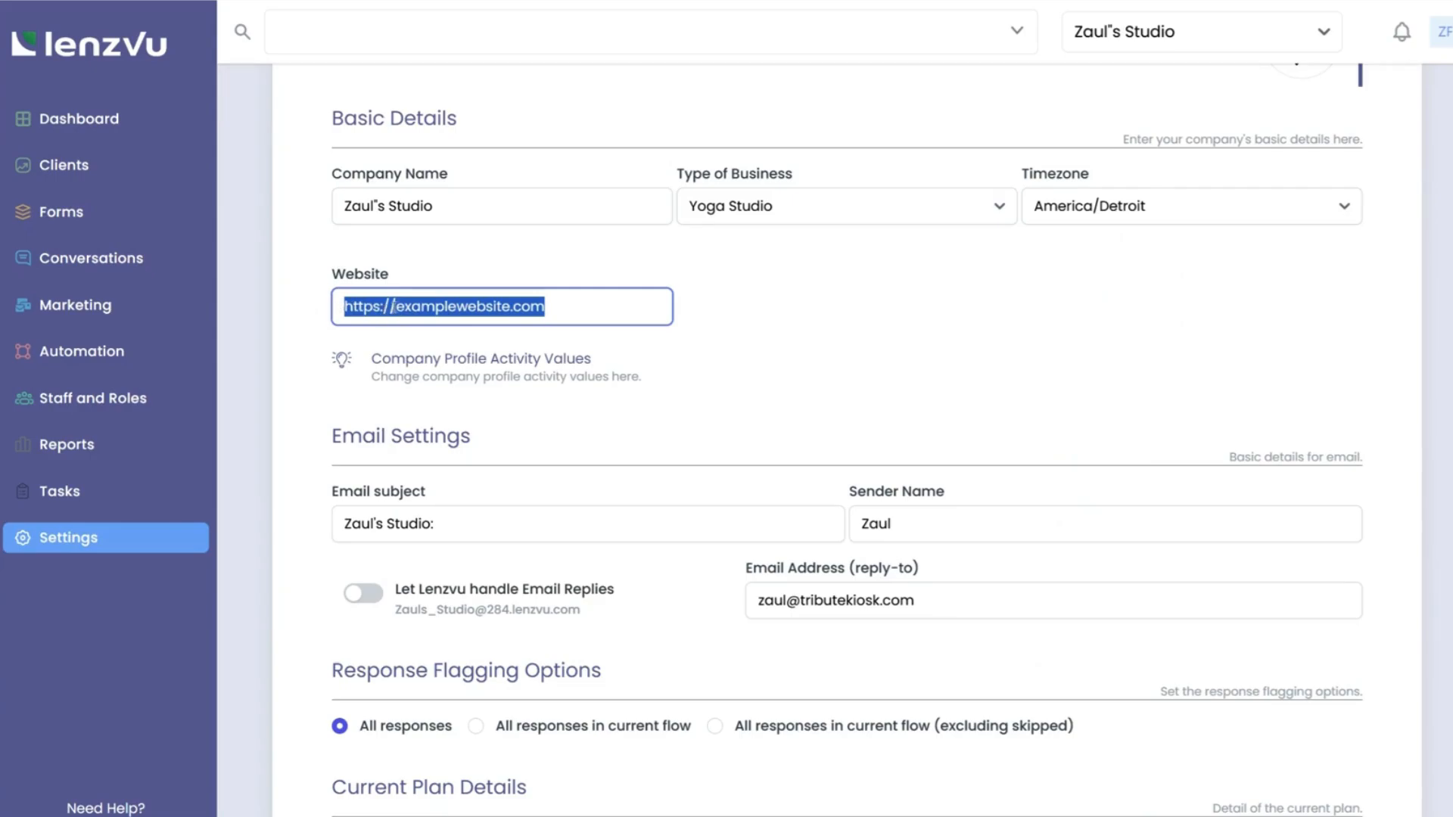
click(395, 306)
drag(395, 306, 338, 307)
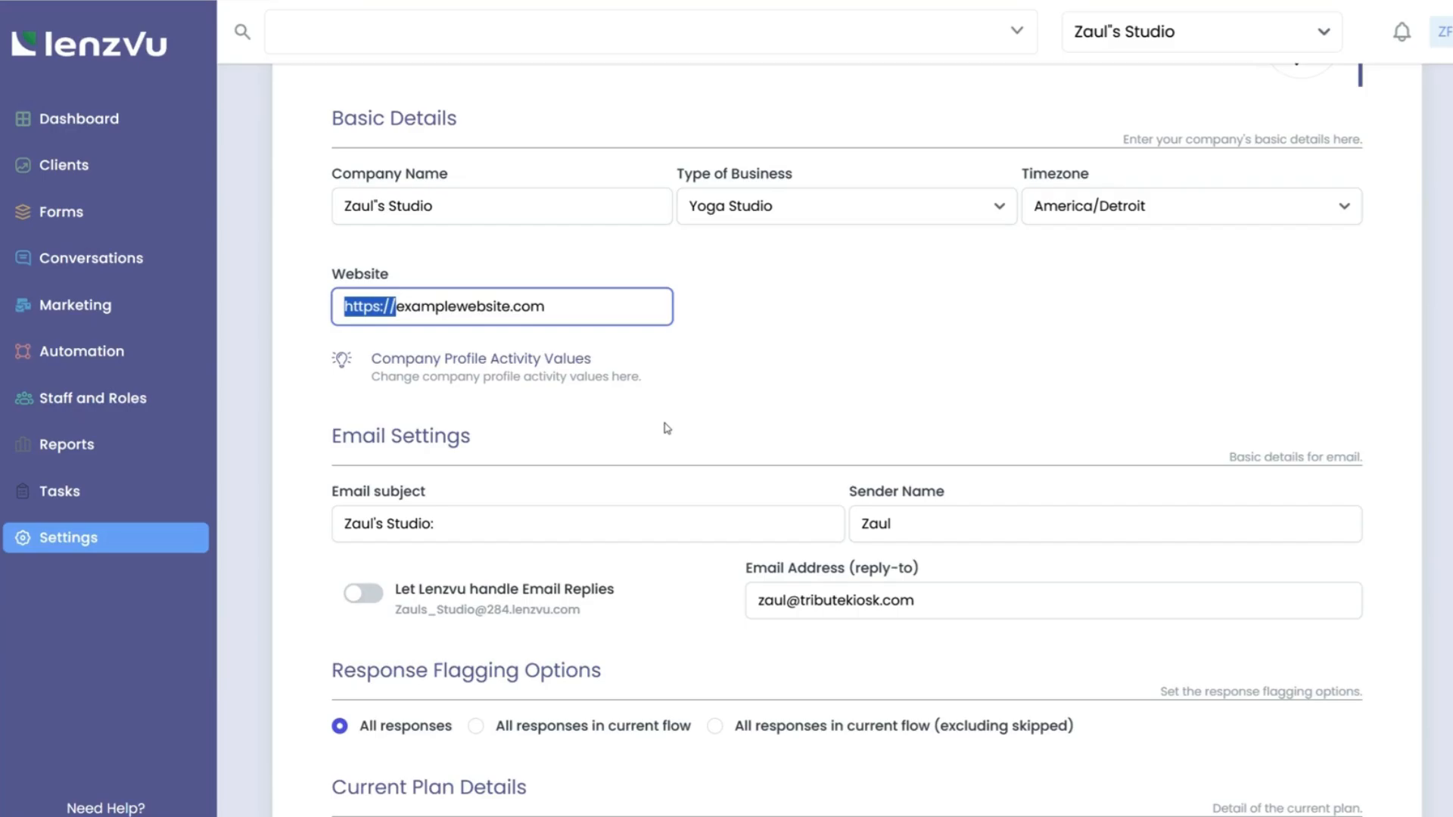
scroll(666, 429, down, 4)
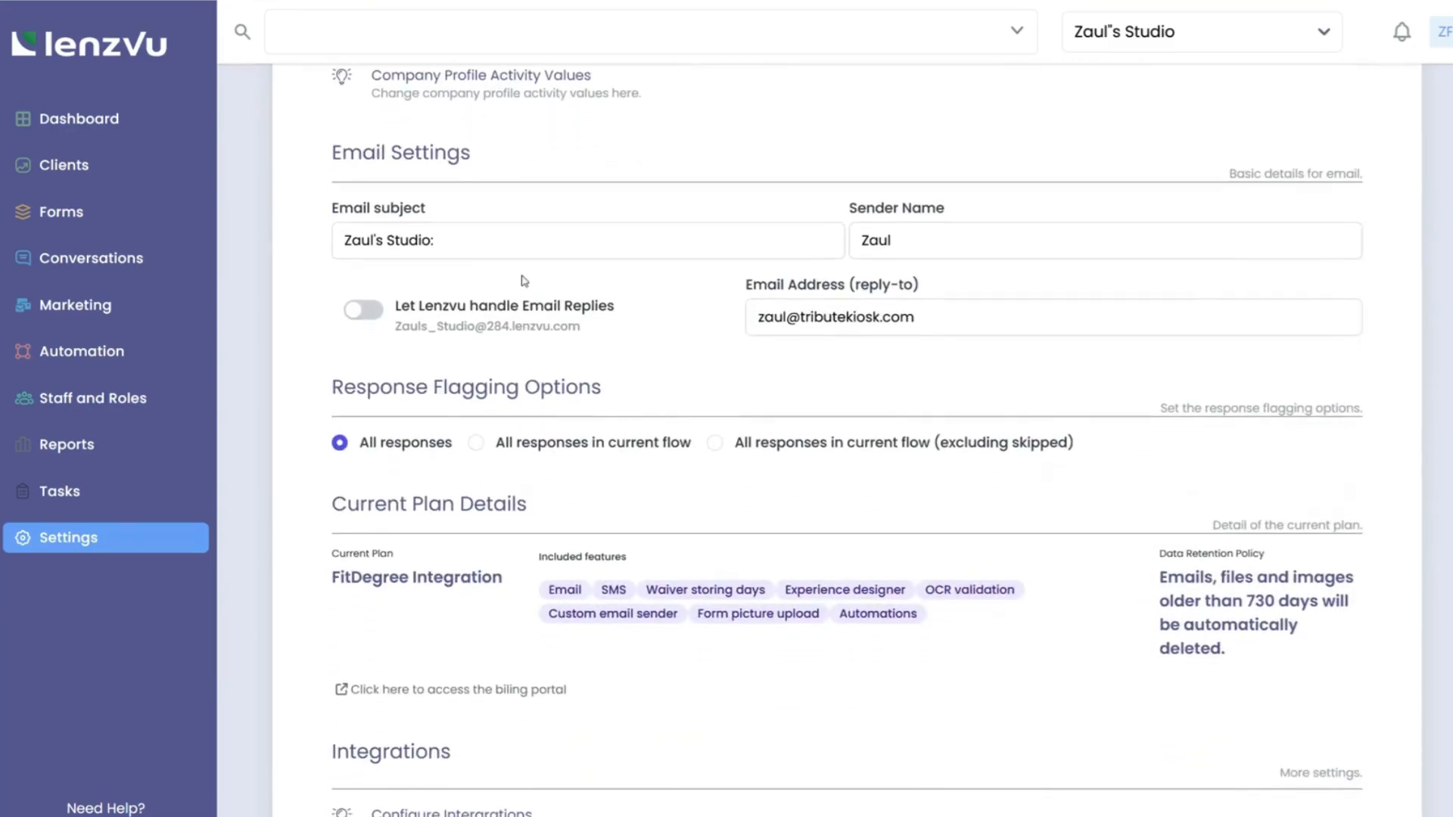
click(480, 240)
drag(480, 244, 286, 229)
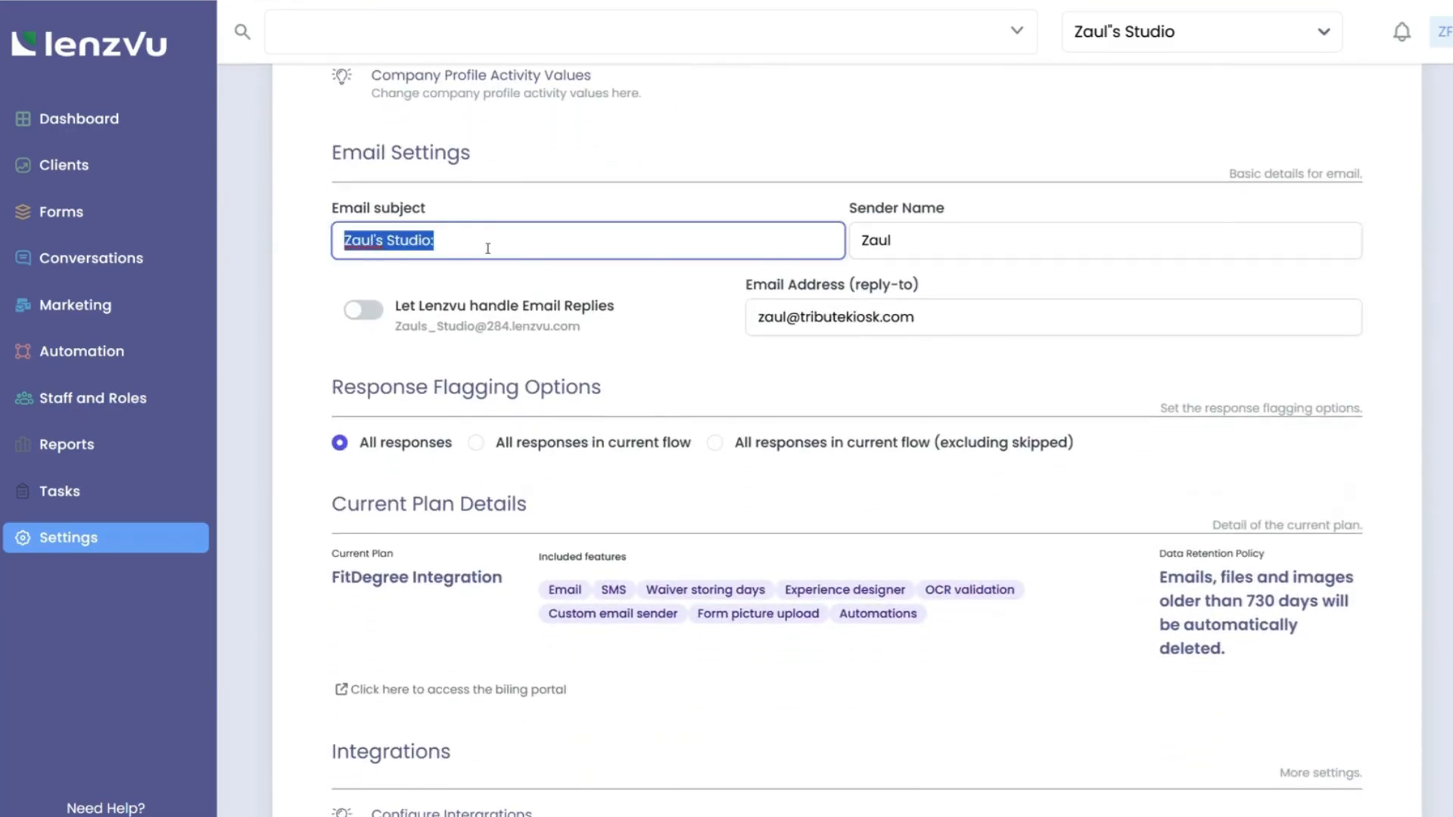
click(942, 254)
drag(940, 242, 804, 266)
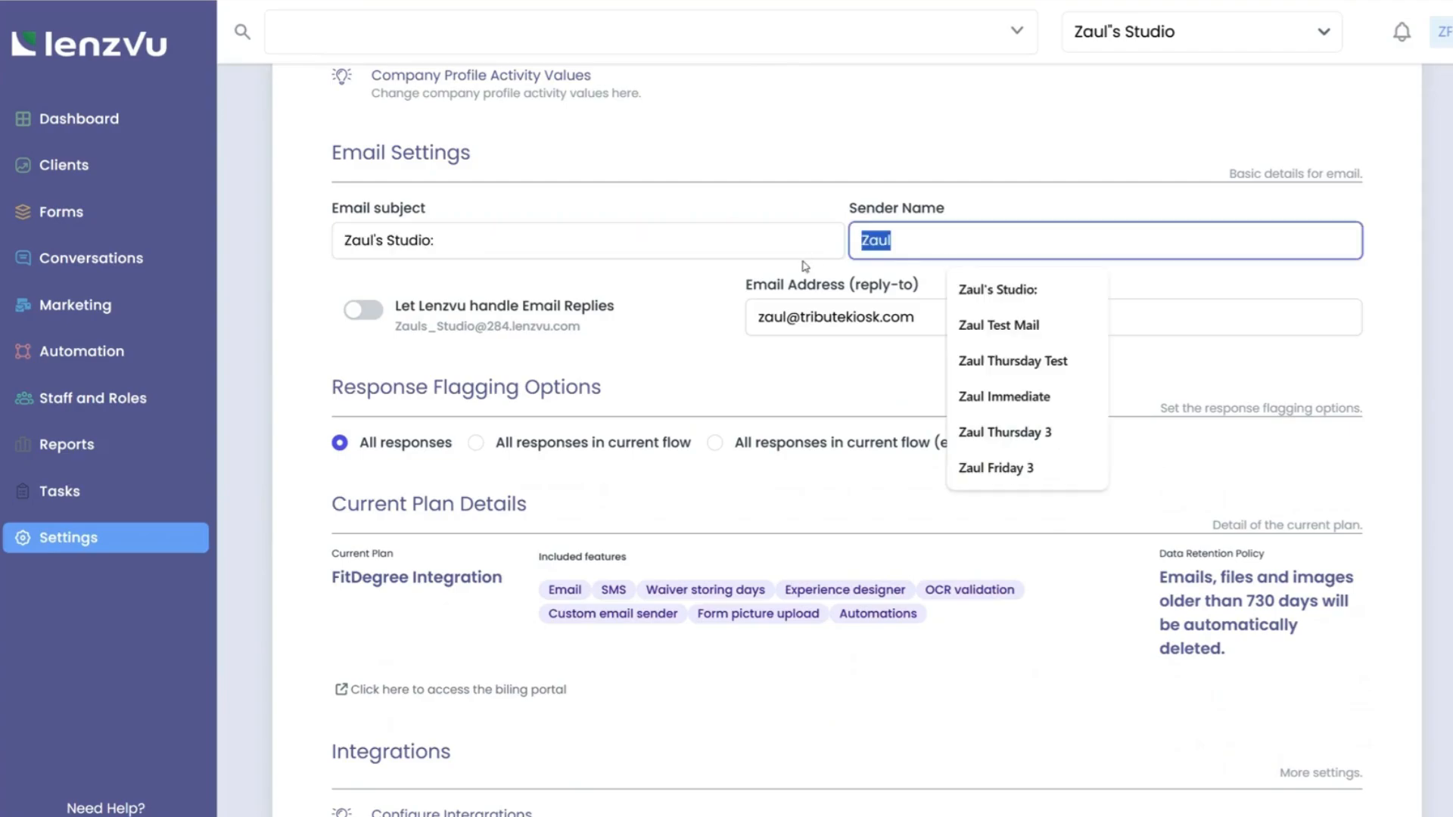
click(762, 275)
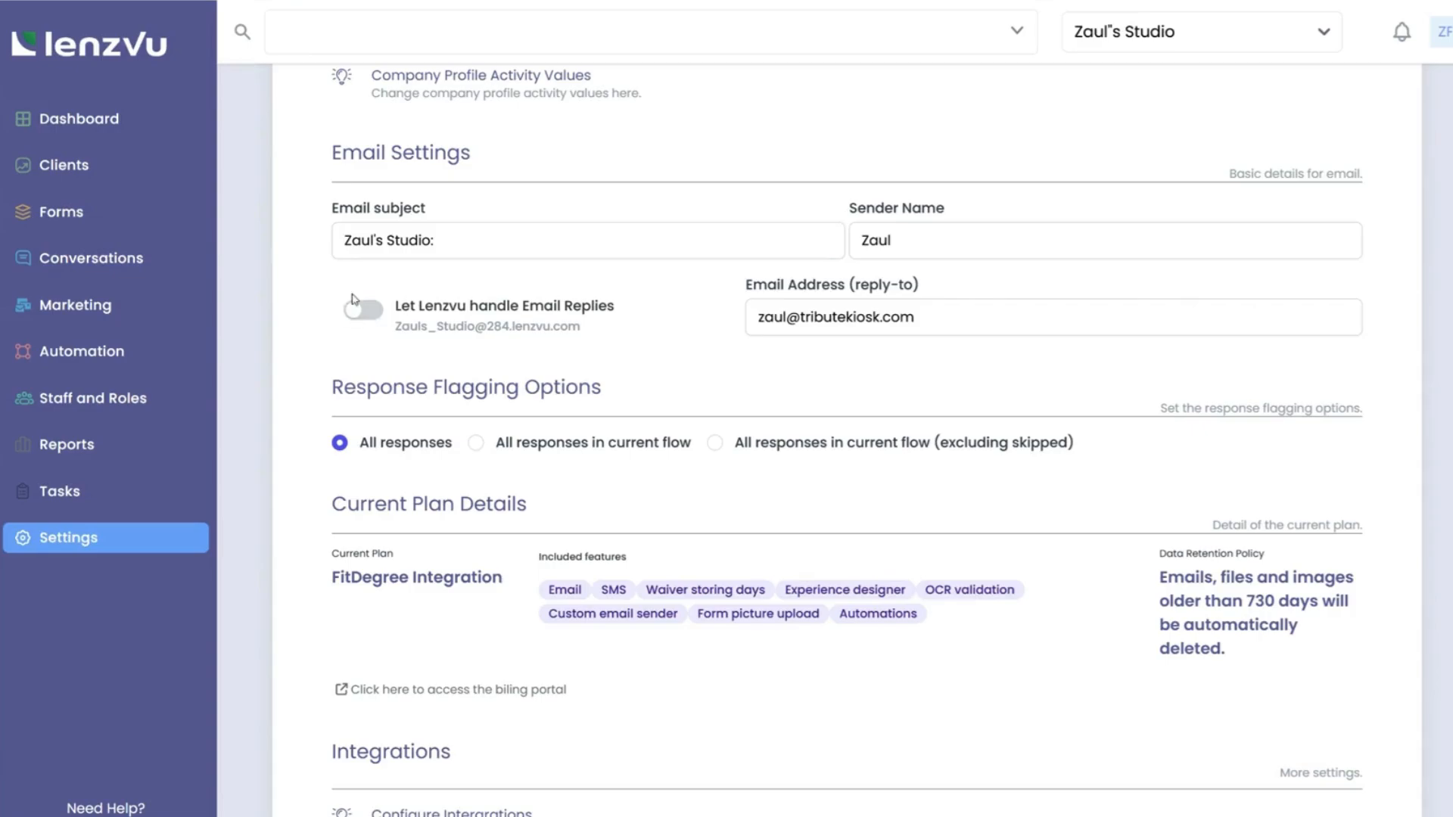
drag(954, 302, 753, 316)
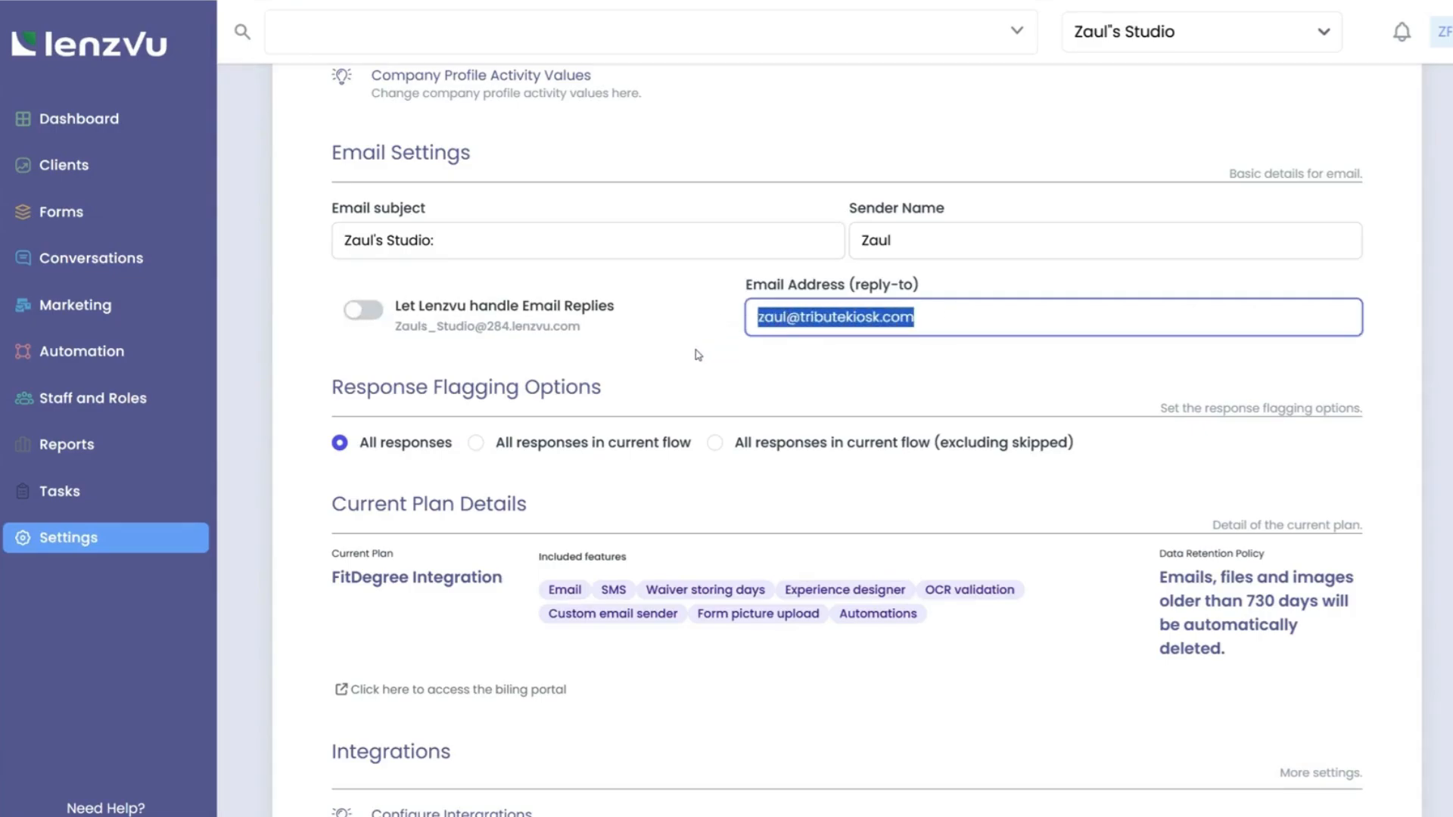
click(587, 356)
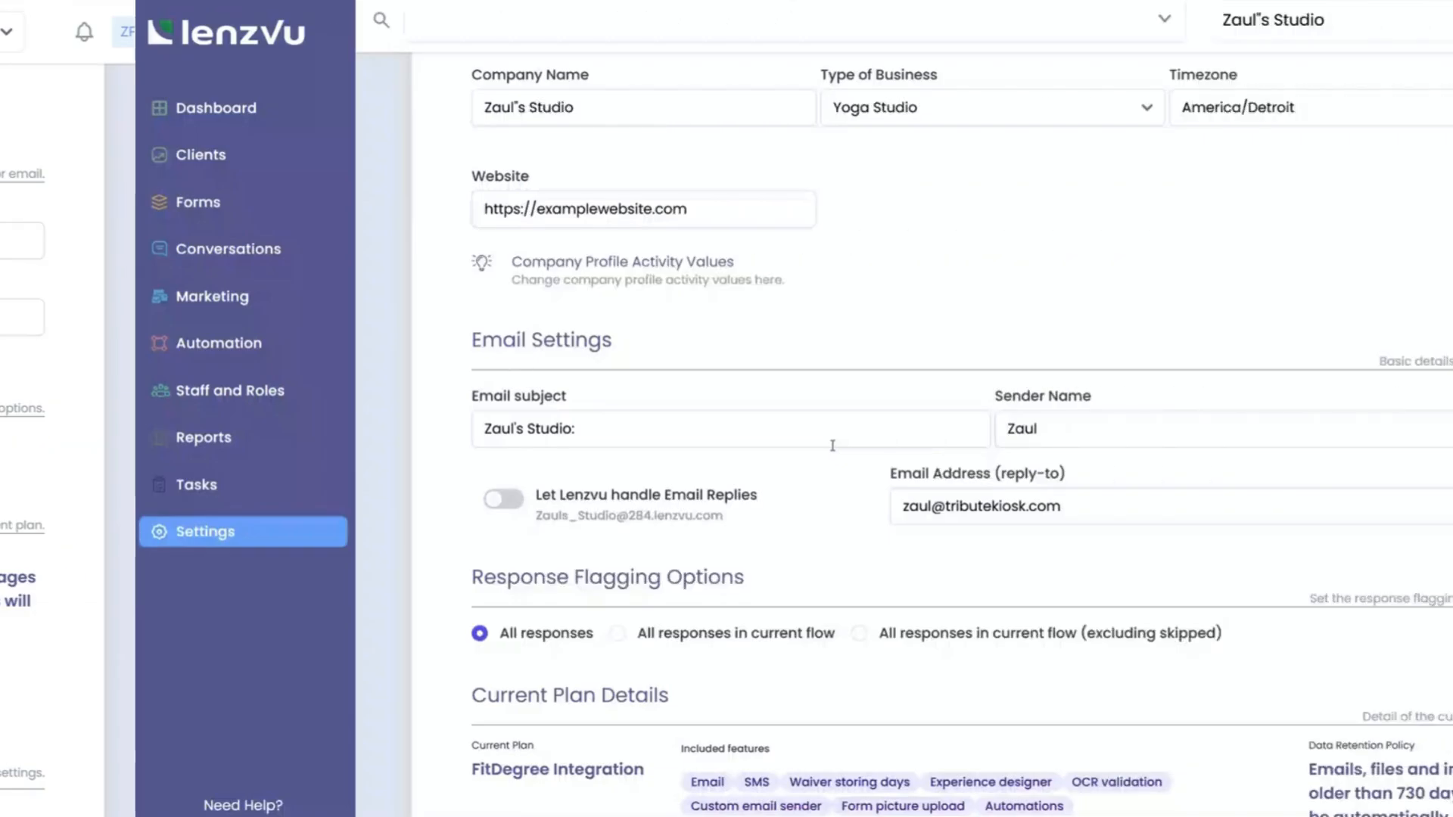
scroll(697, 446, down, 5)
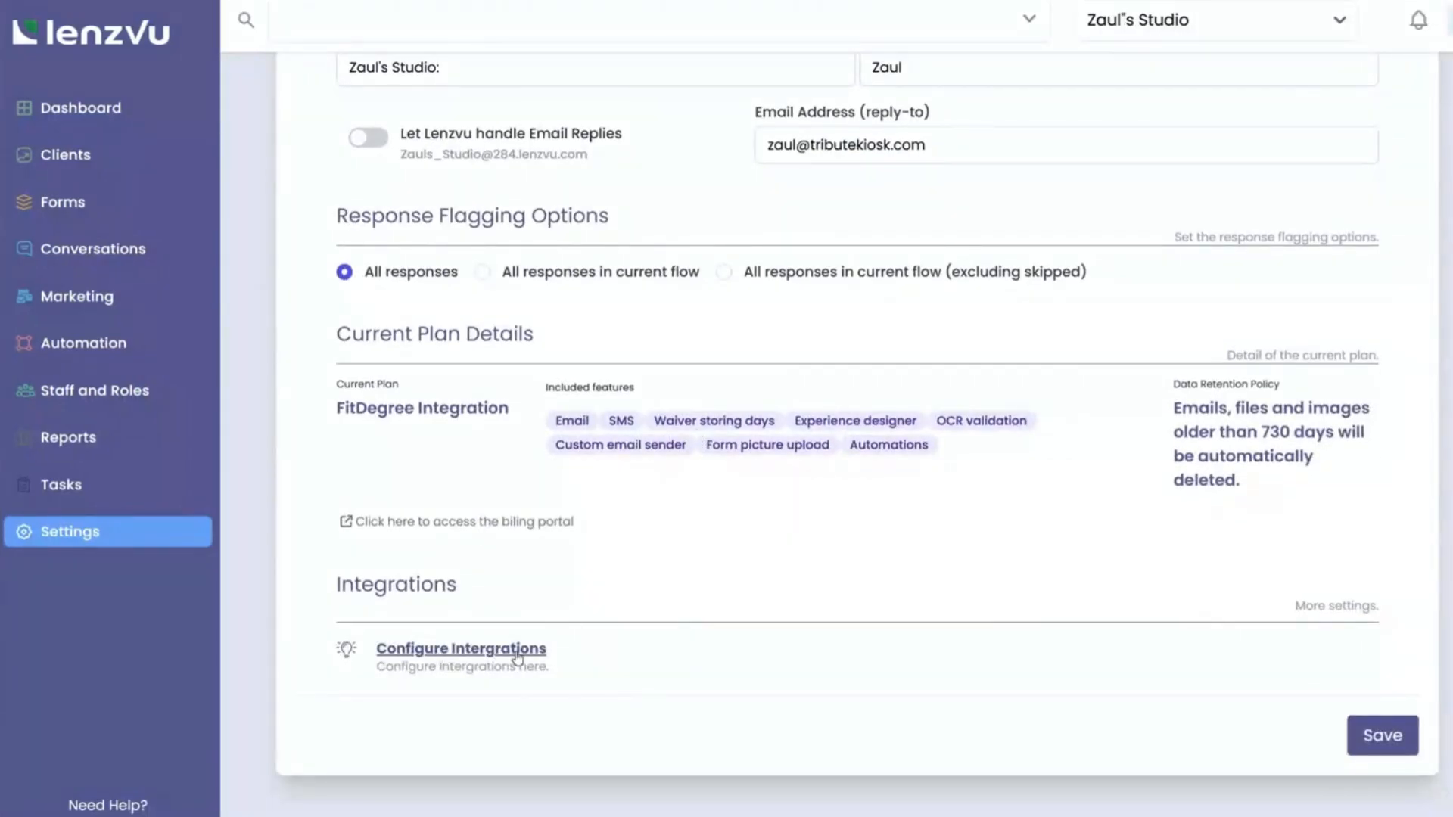
click(413, 655)
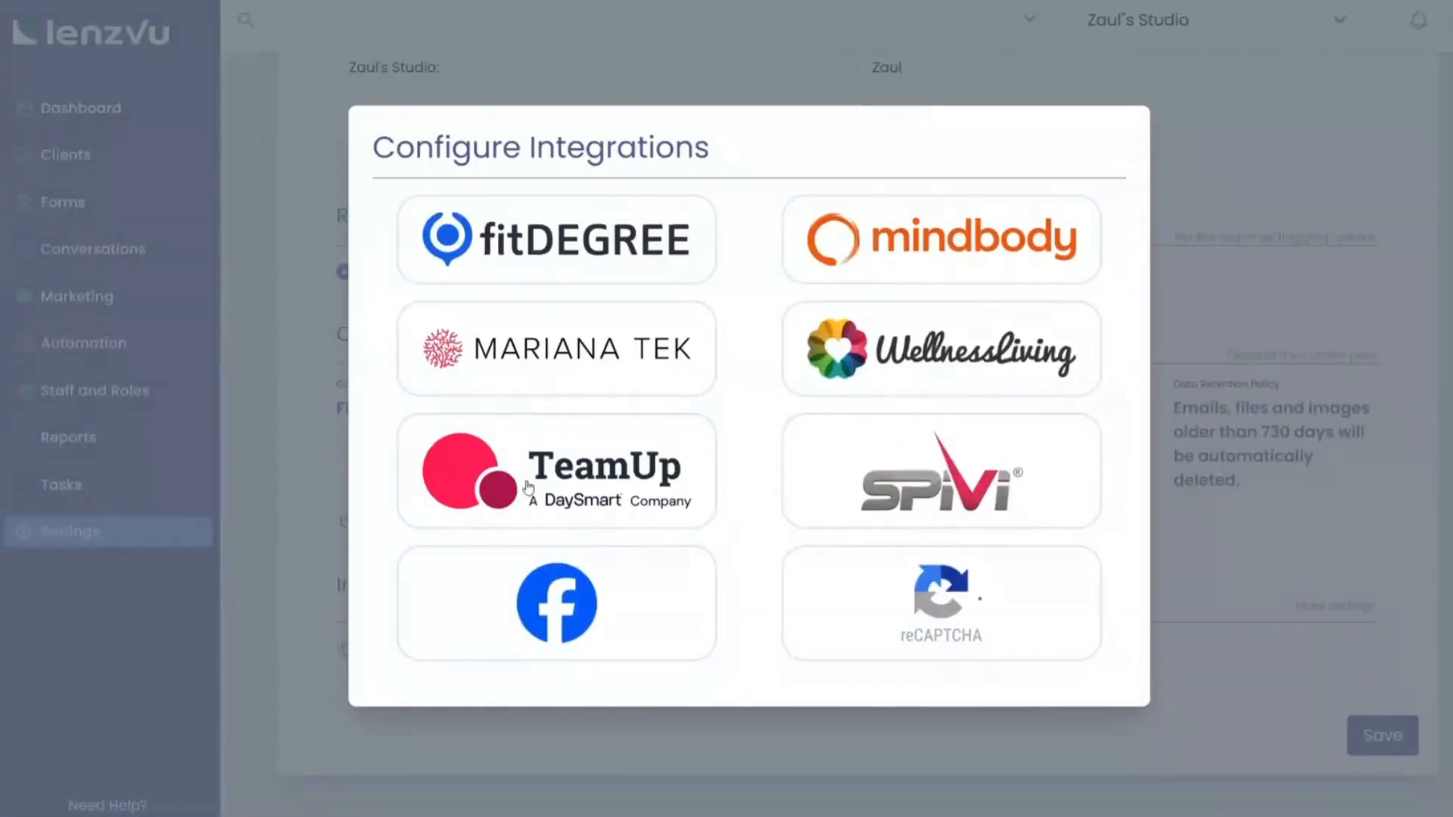
click(532, 350)
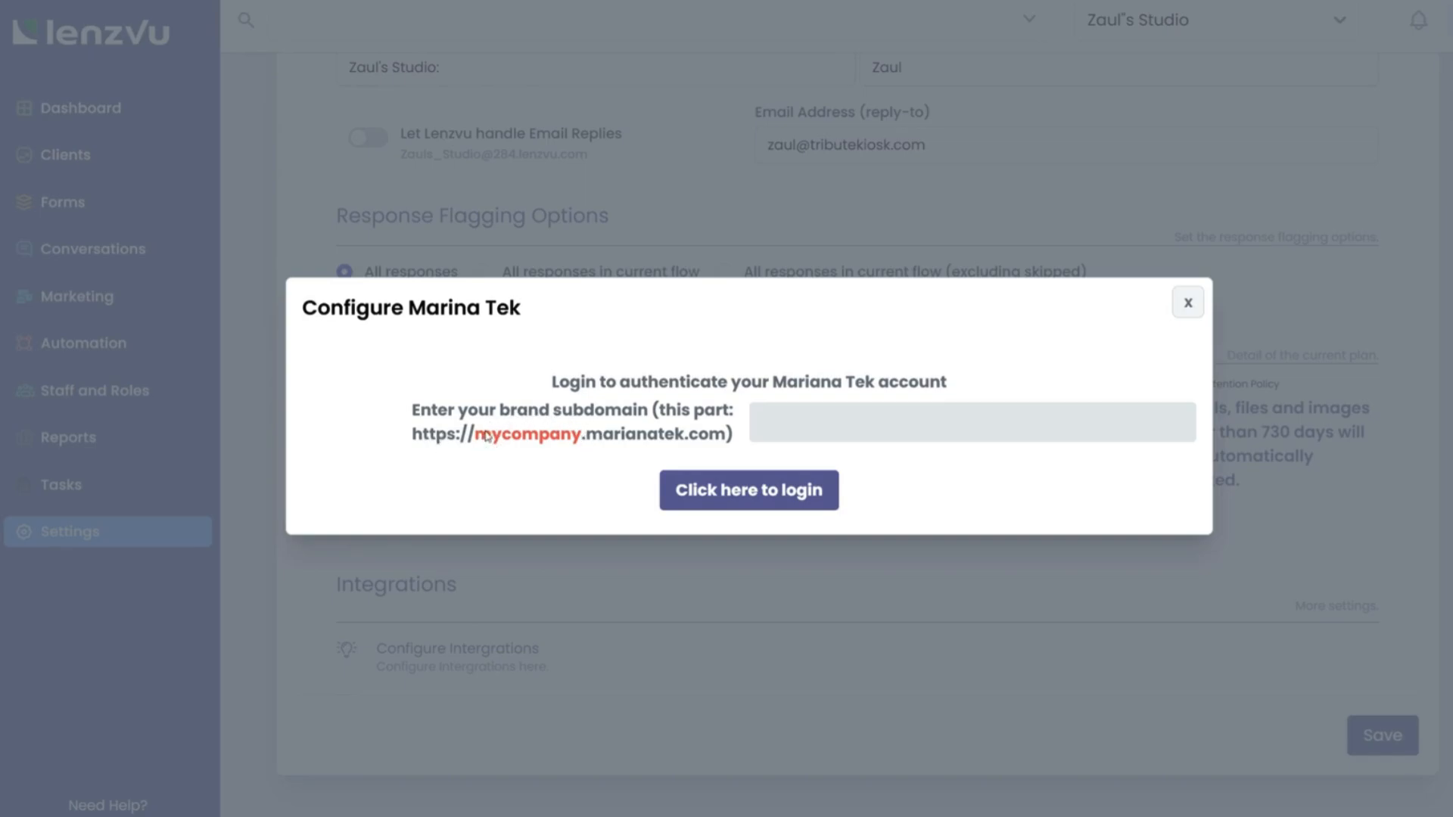
click(813, 420)
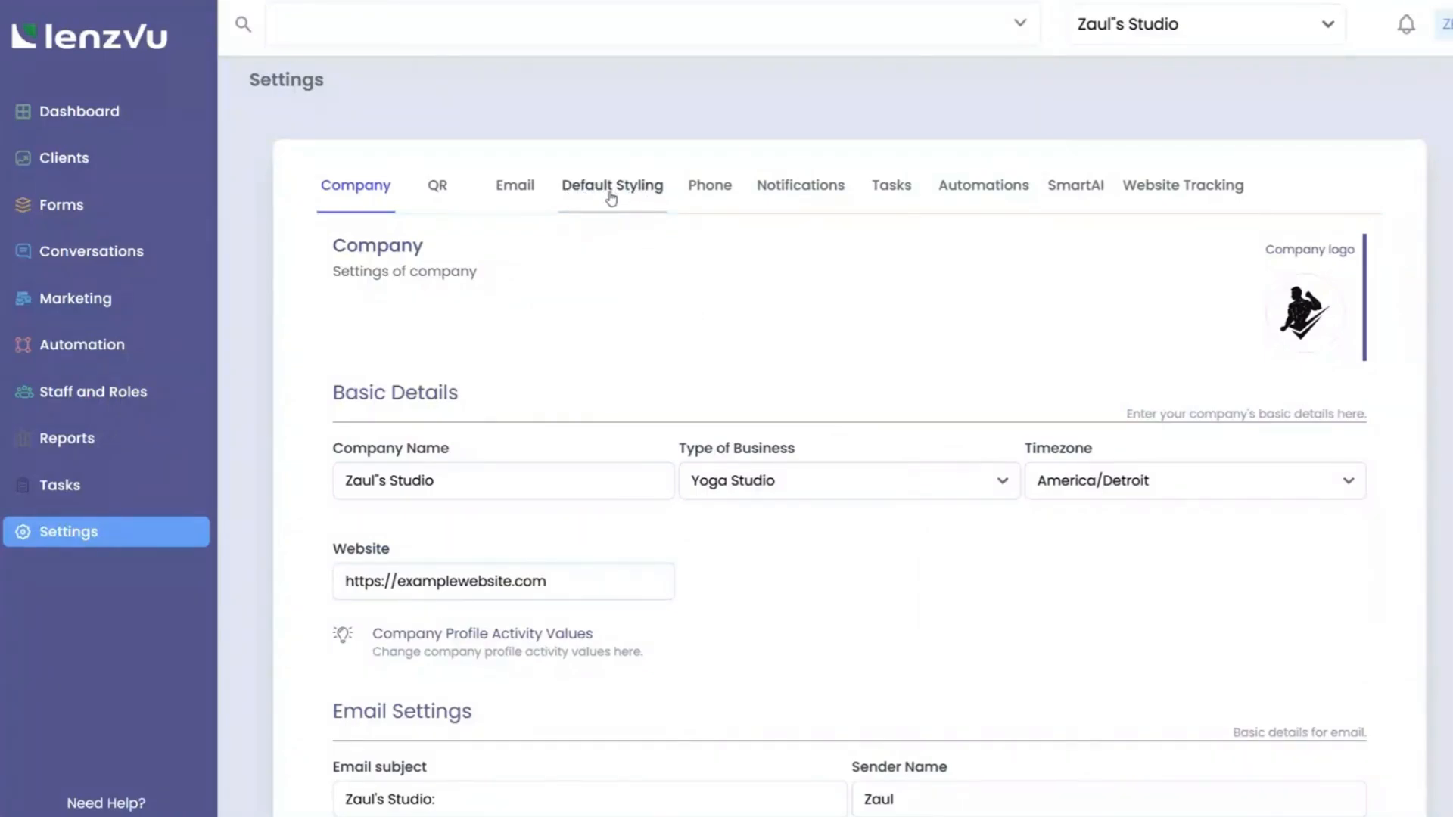
On Default Styling, set the email template text color to vivid green.
click(612, 198)
scroll(686, 395, down, 3)
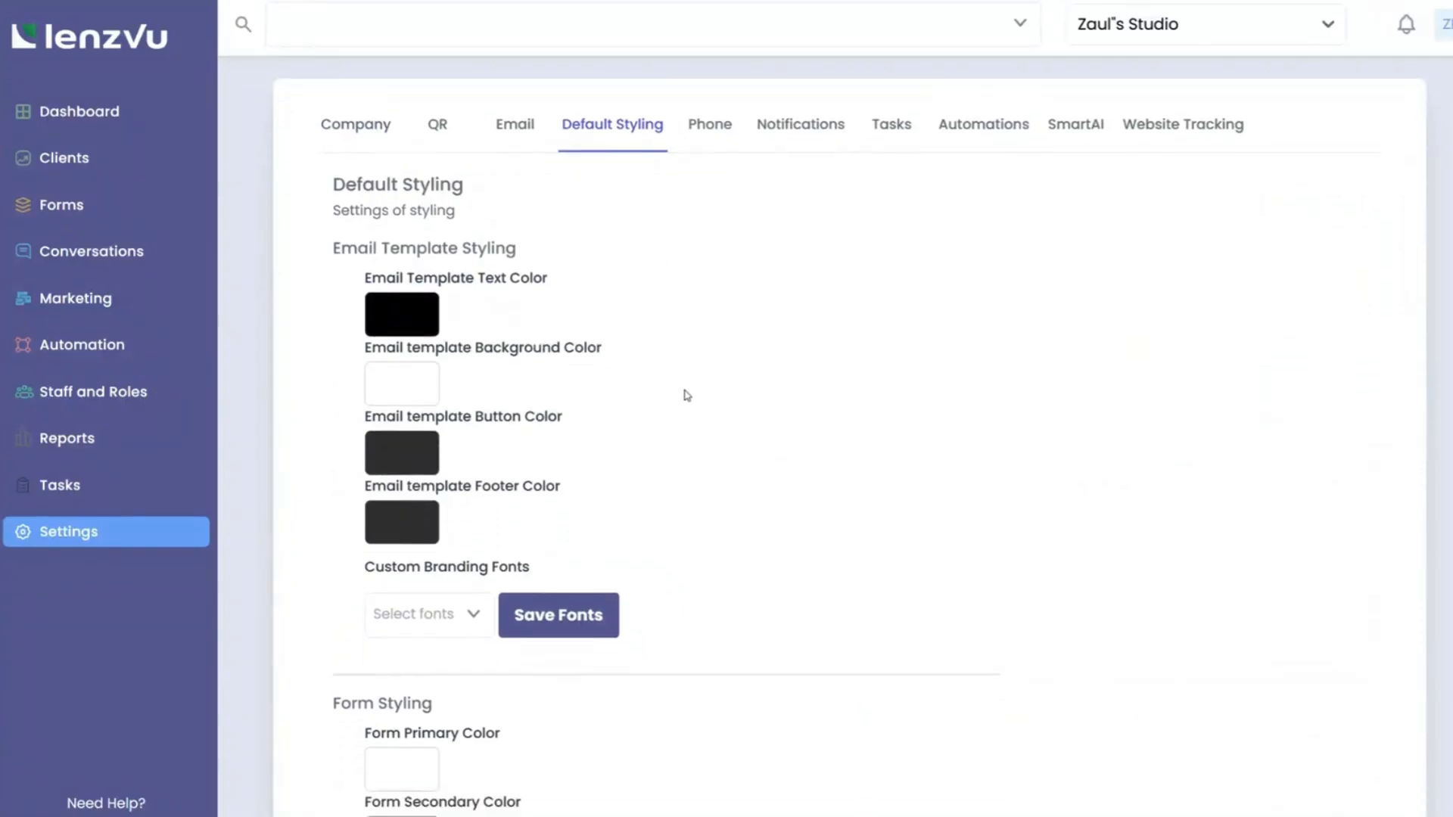
scroll(686, 395, up, 1)
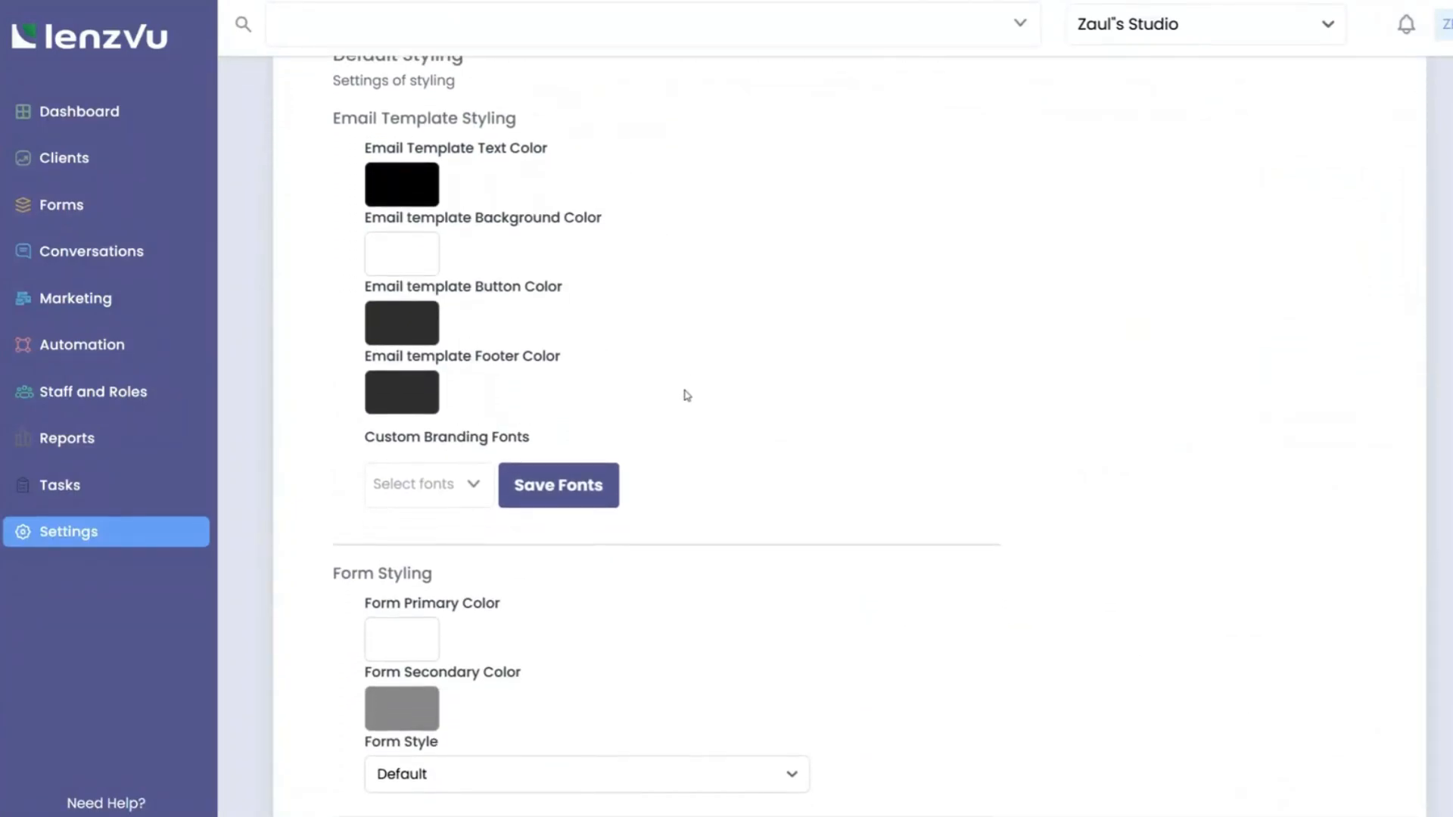
click(409, 196)
click(533, 349)
click(546, 266)
drag(547, 266, 567, 214)
click(683, 244)
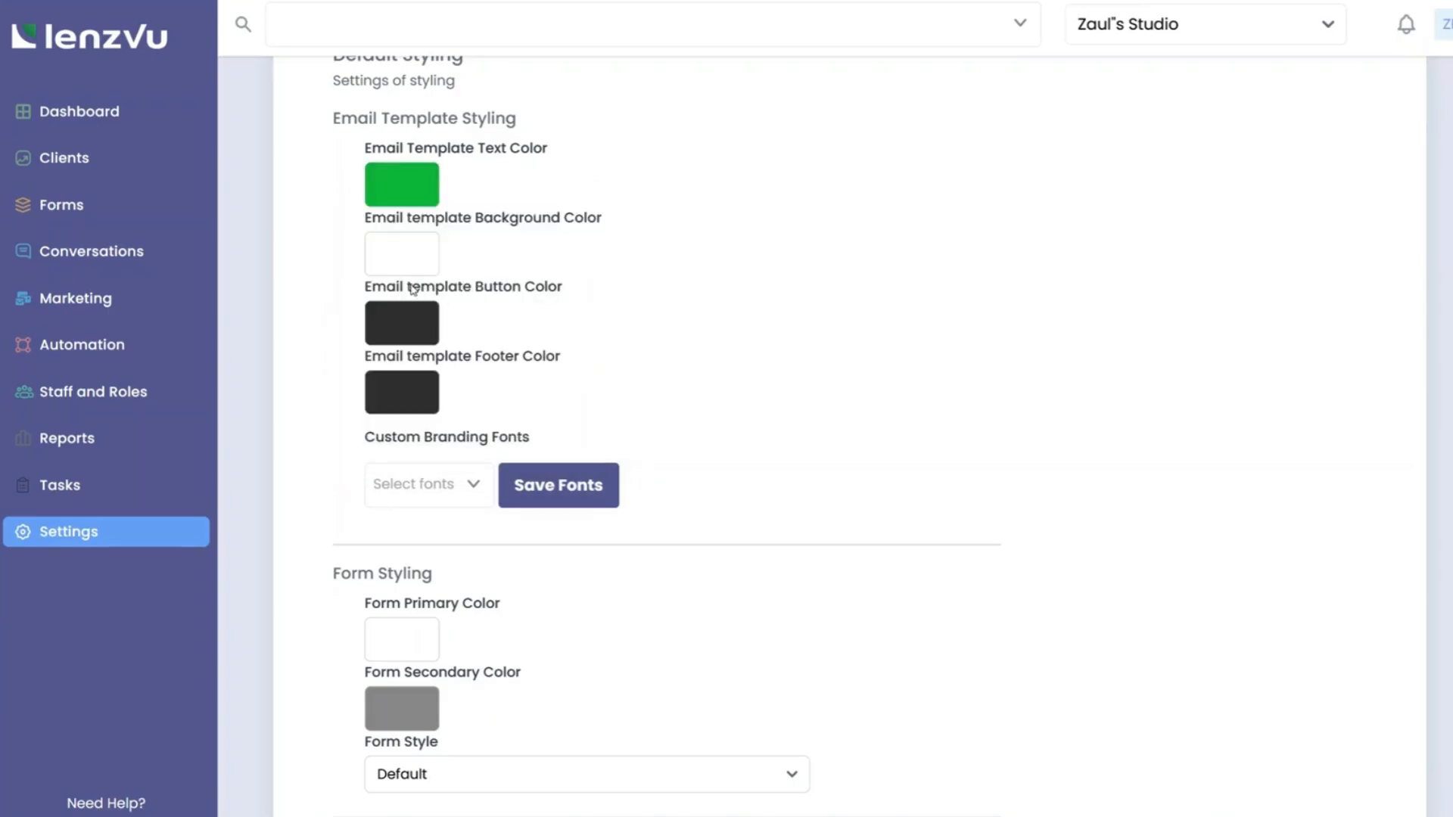
Set the email button color to bright magenta (RGB 209, 39, 221).
click(416, 328)
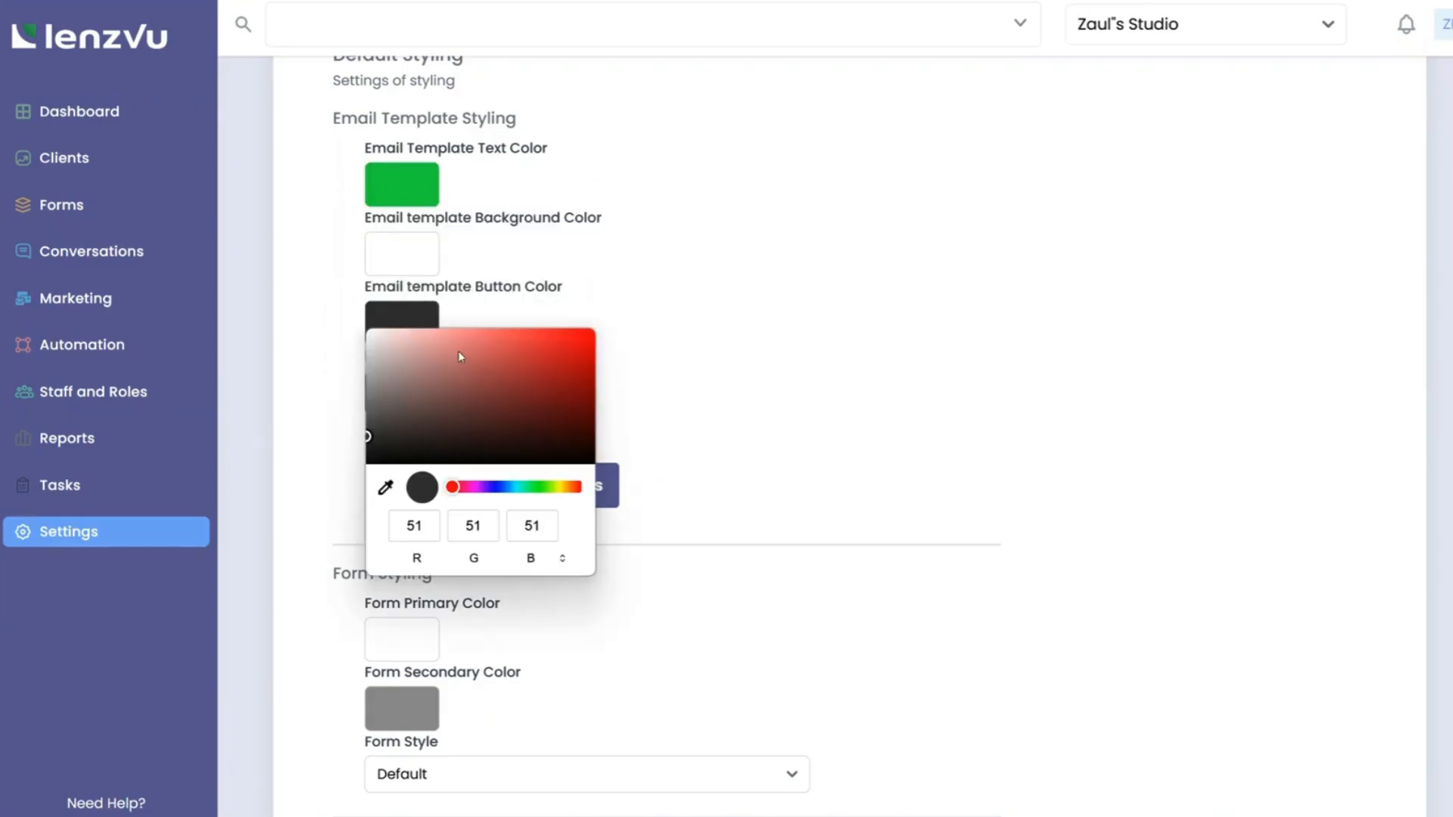
click(475, 486)
drag(513, 378, 555, 344)
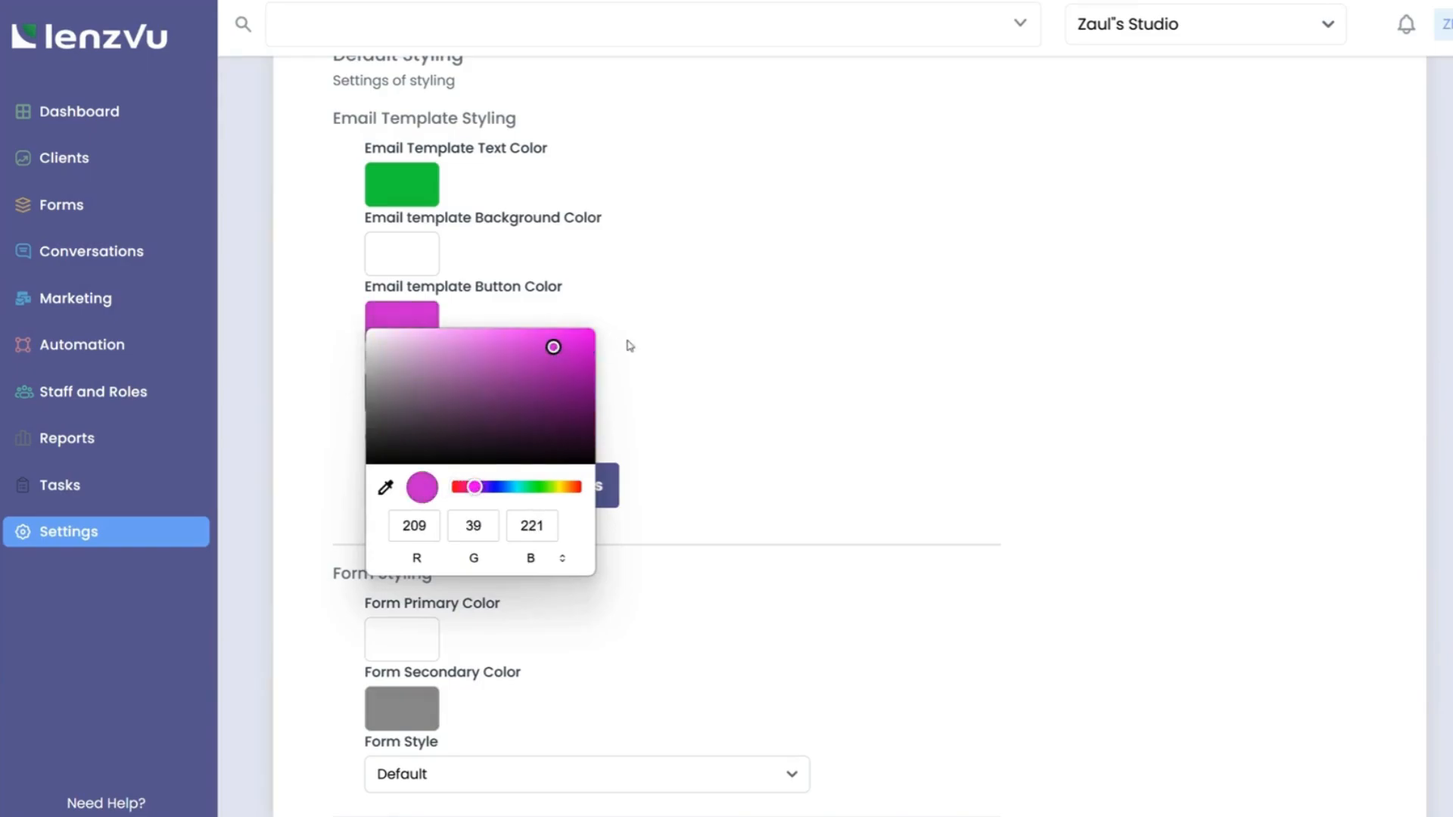
click(629, 344)
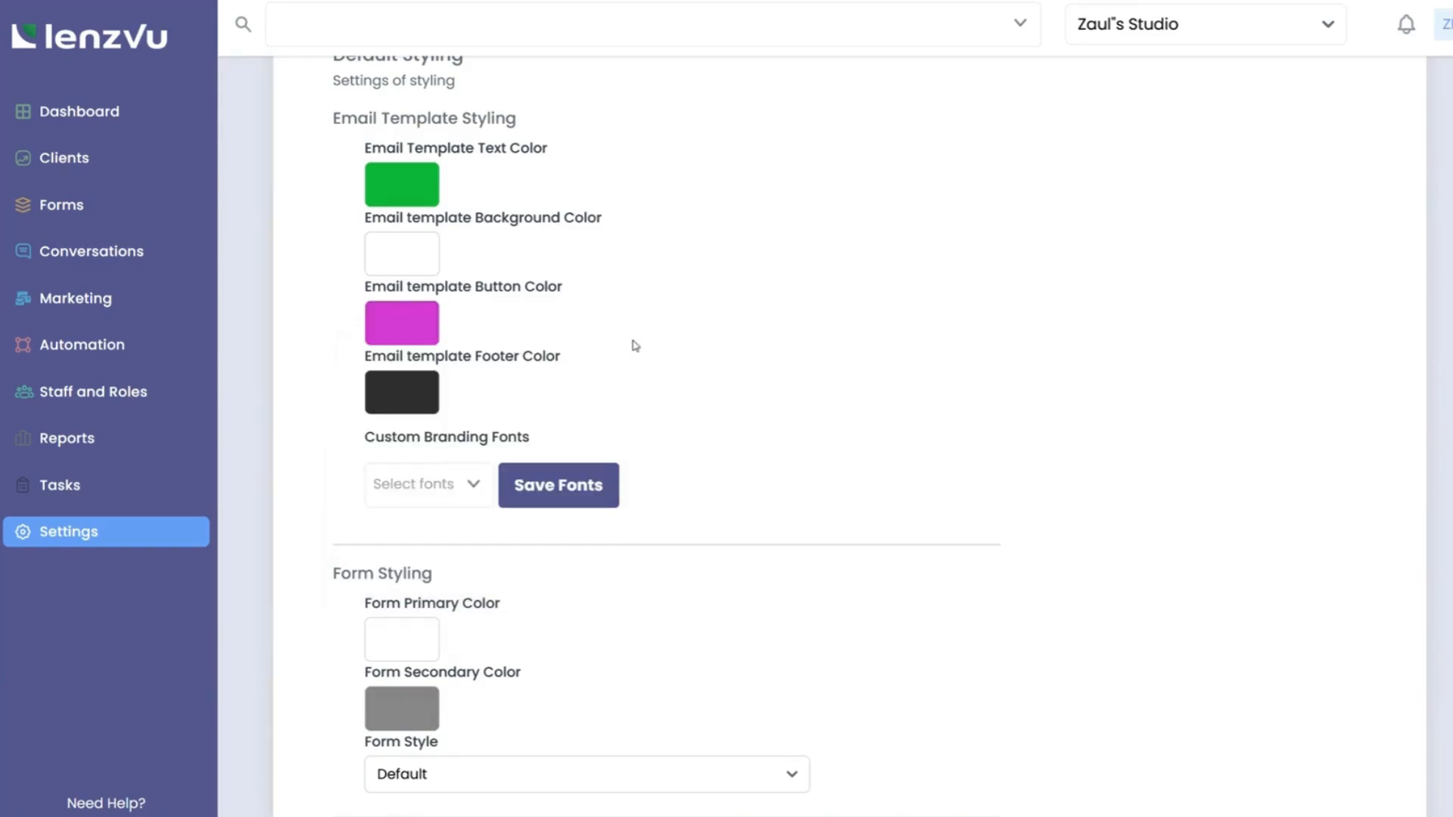
Add Adamina as a branding font in Select fonts.
click(469, 502)
scroll(451, 740, down, 4)
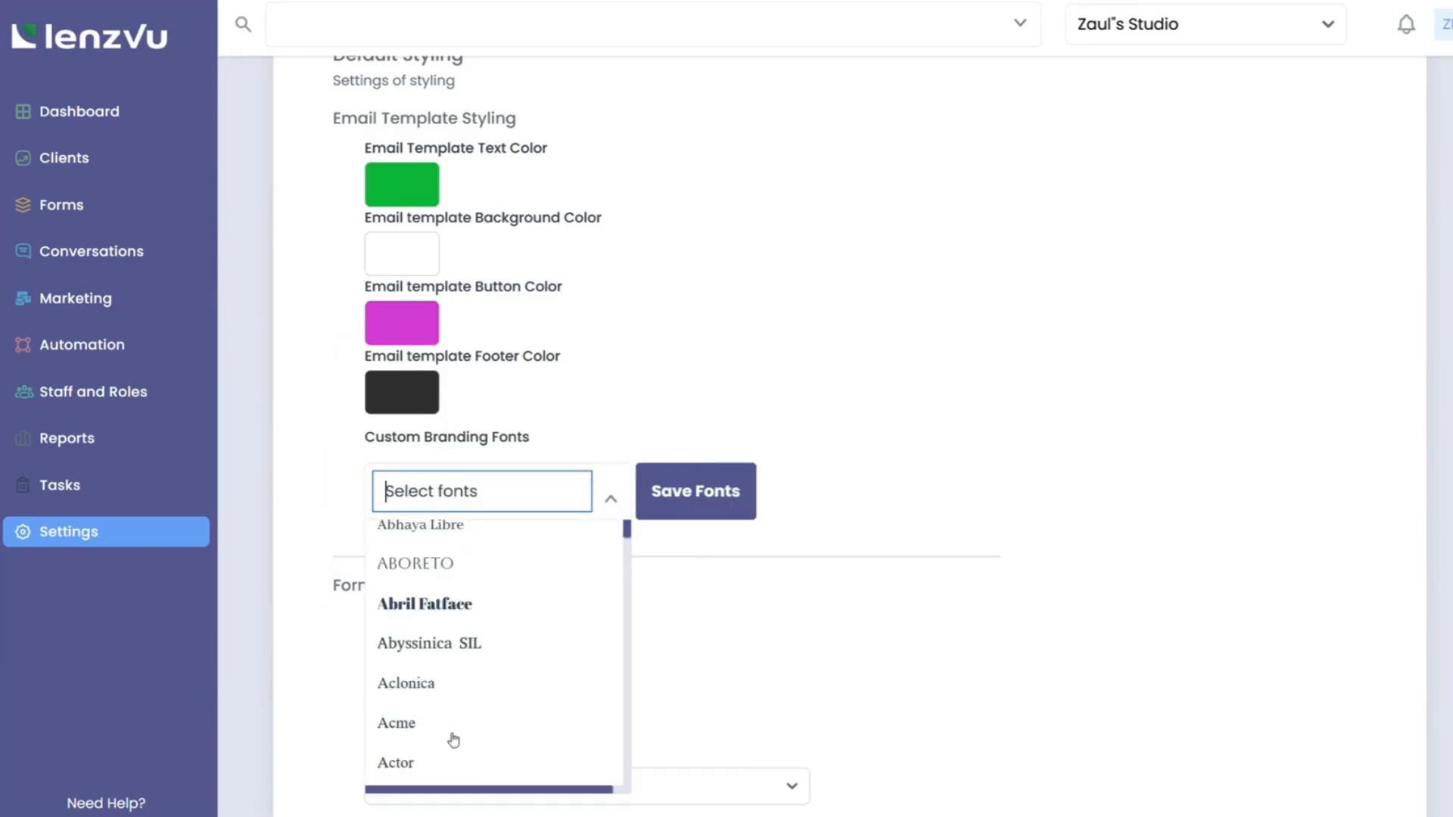
scroll(415, 720, down, 2)
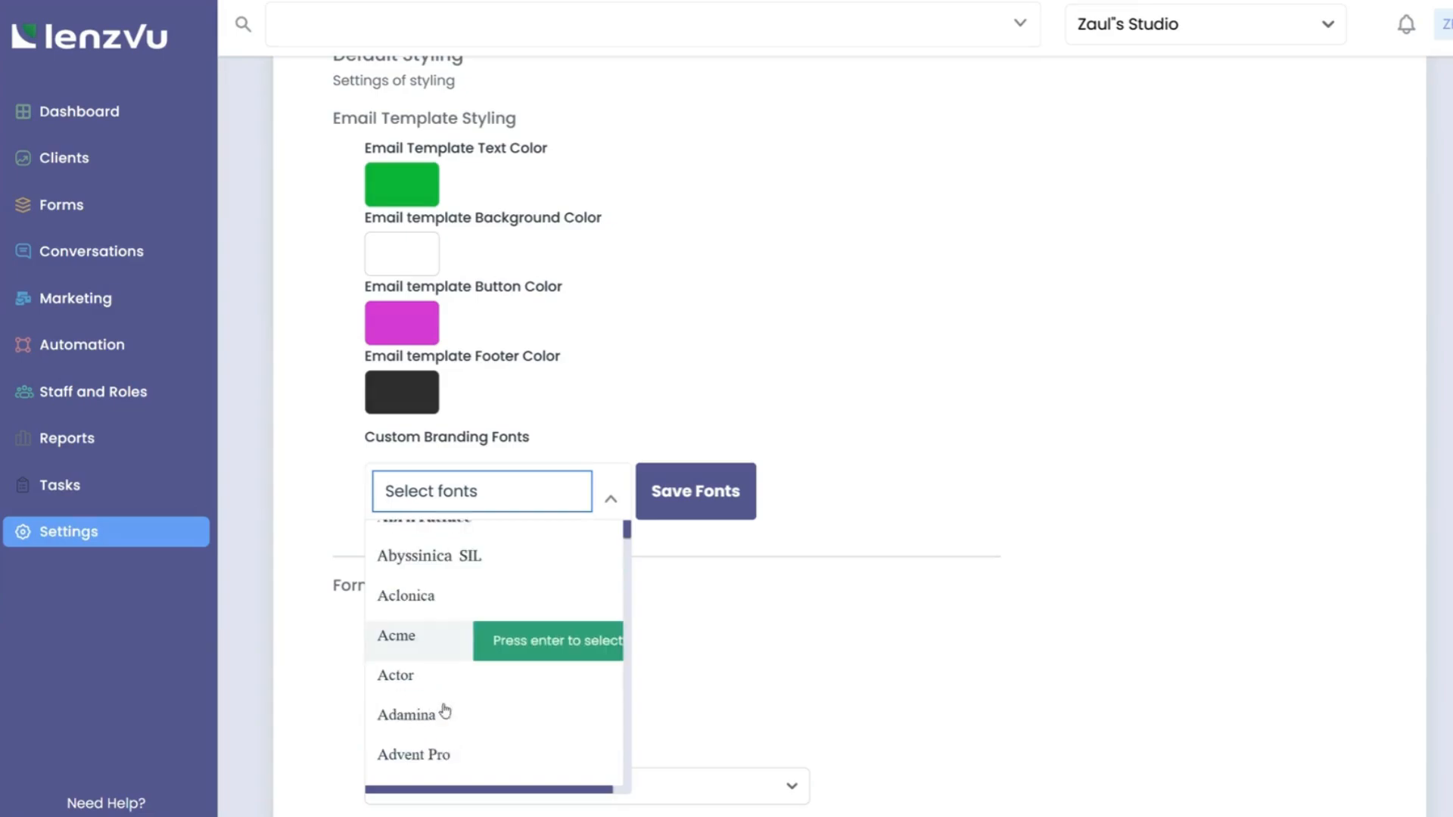
click(495, 702)
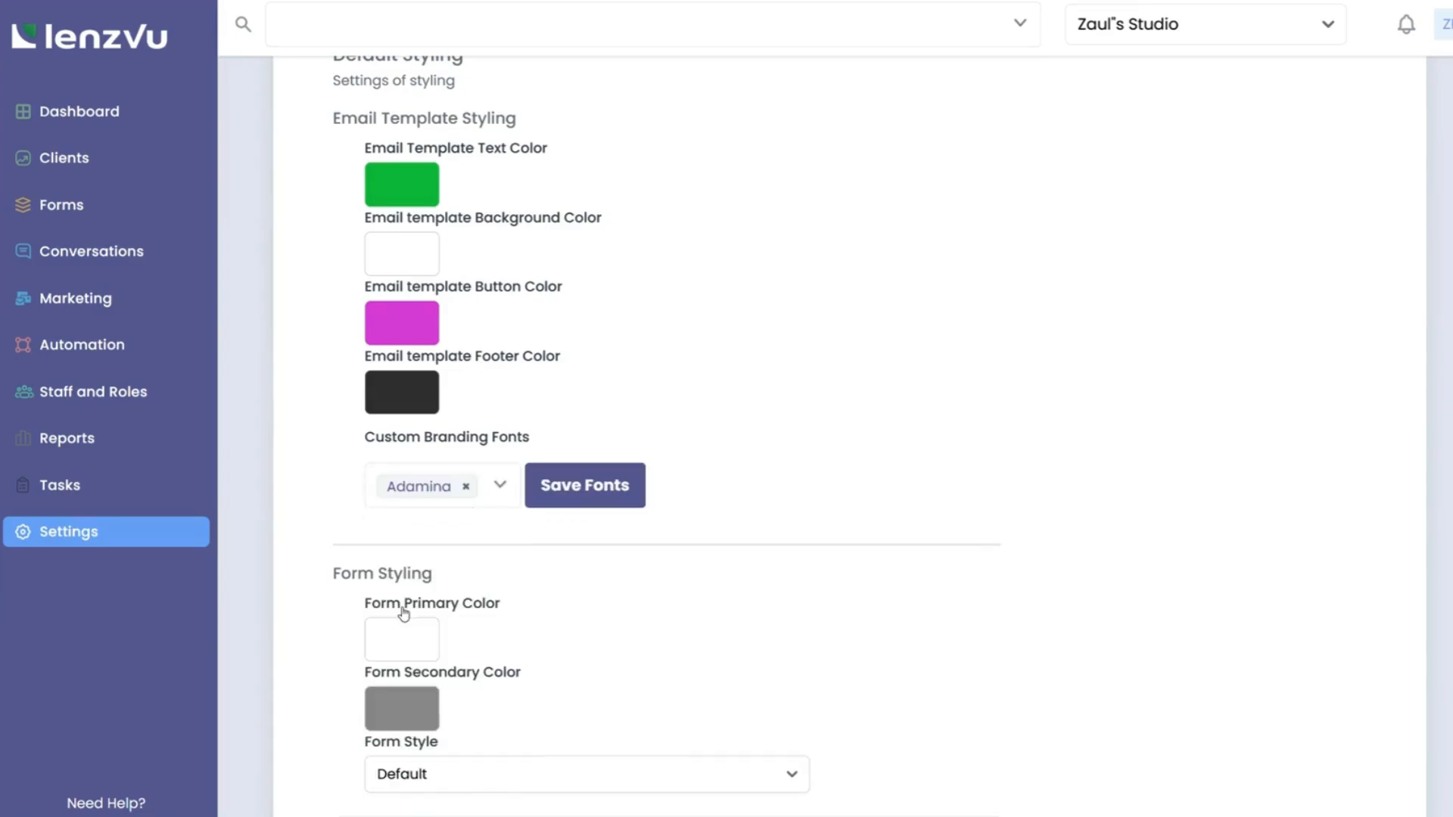
scroll(640, 604, down, 3)
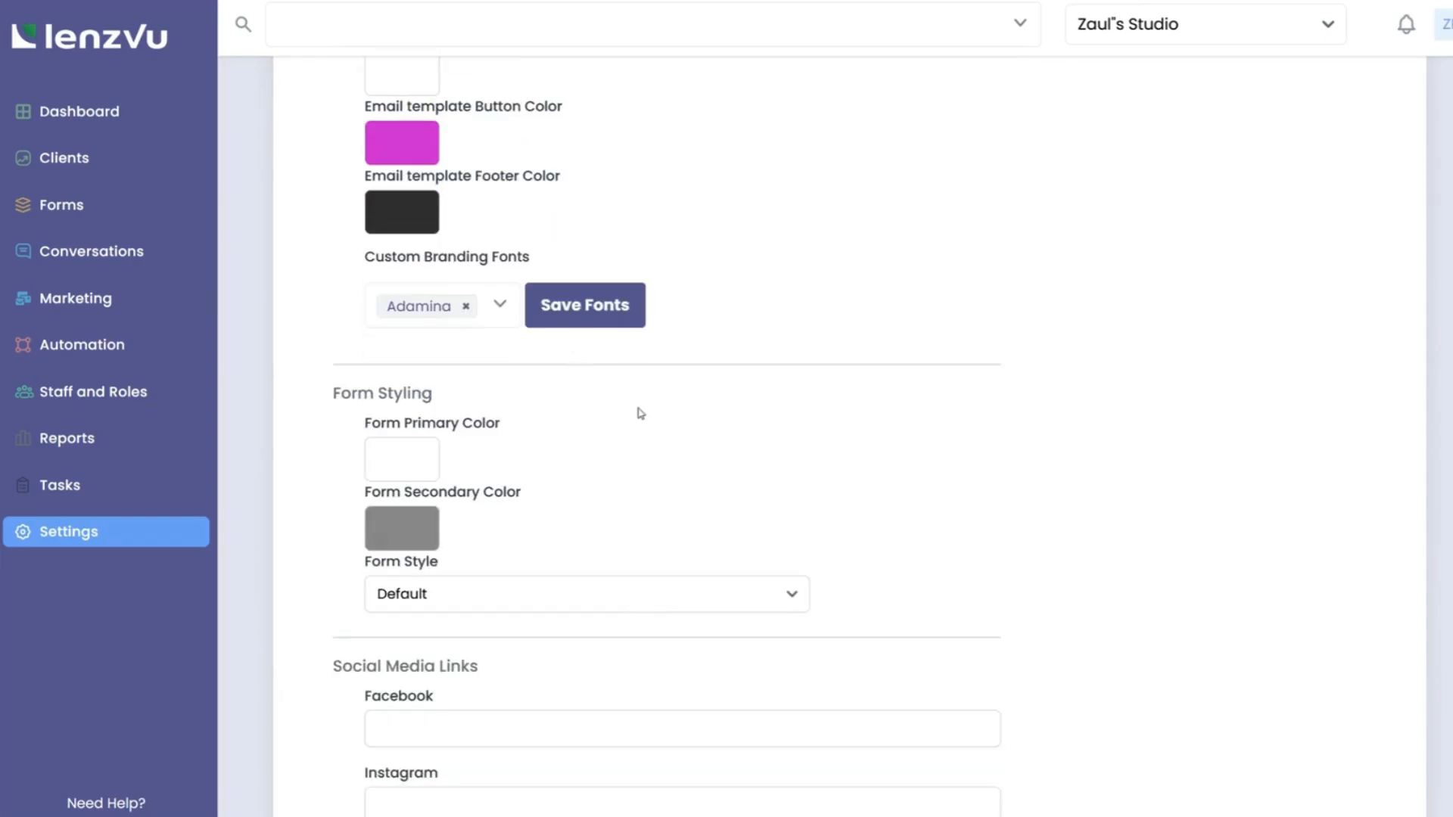
Fill the Social Media Links YouTube field with the browser's suggested channel URL.
scroll(638, 411, down, 6)
click(428, 349)
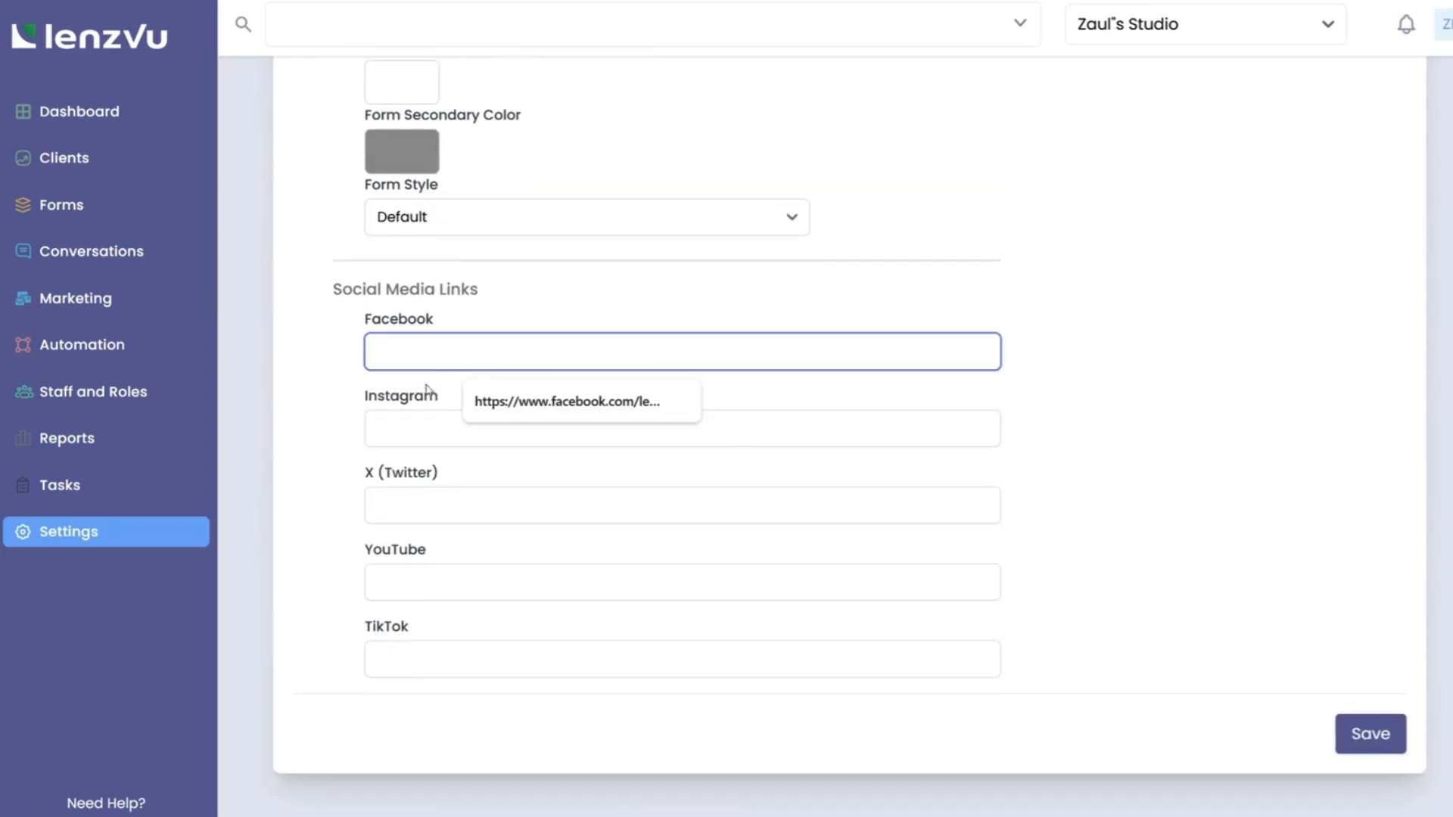
click(419, 417)
click(417, 515)
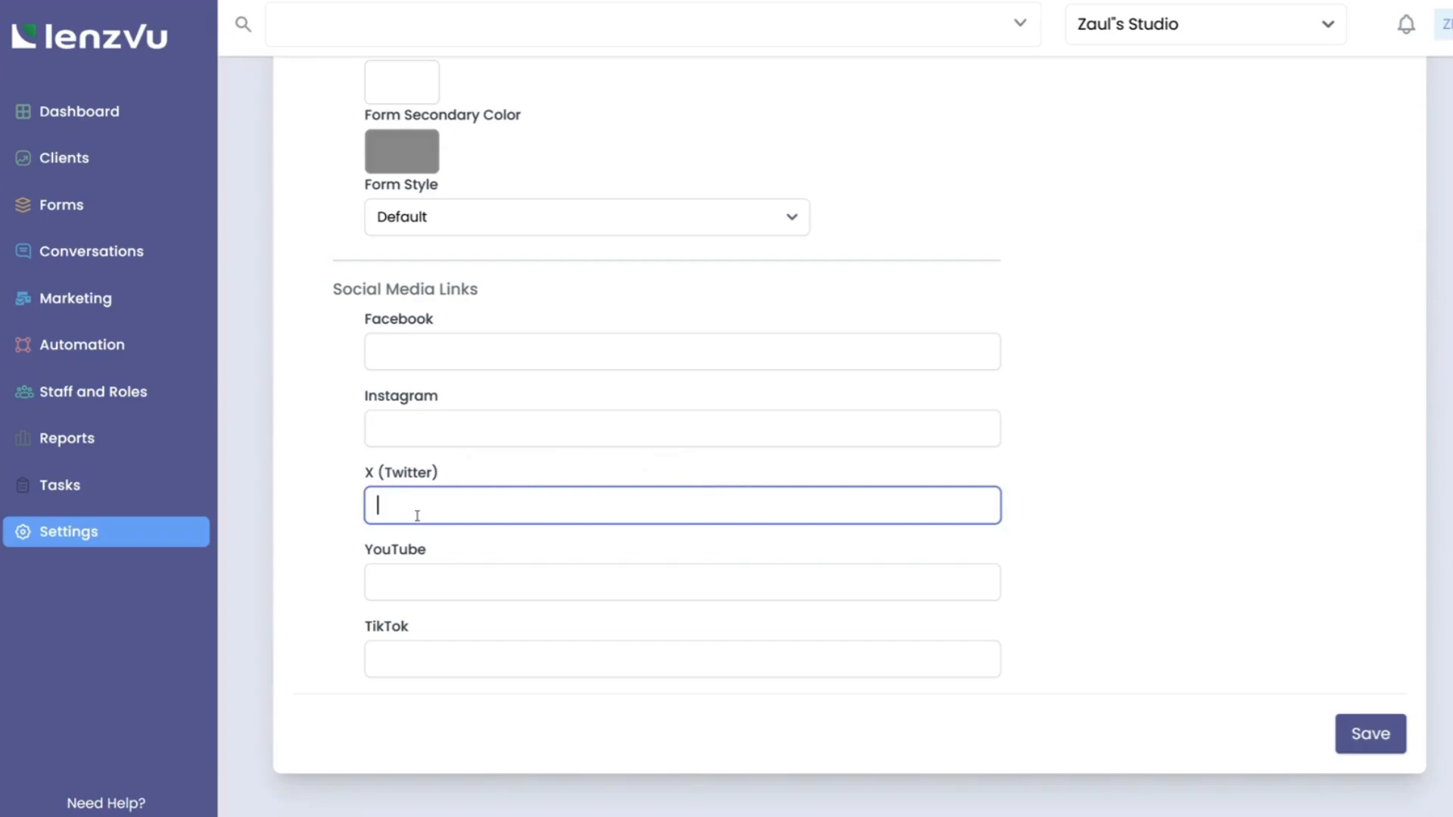
click(414, 591)
click(413, 654)
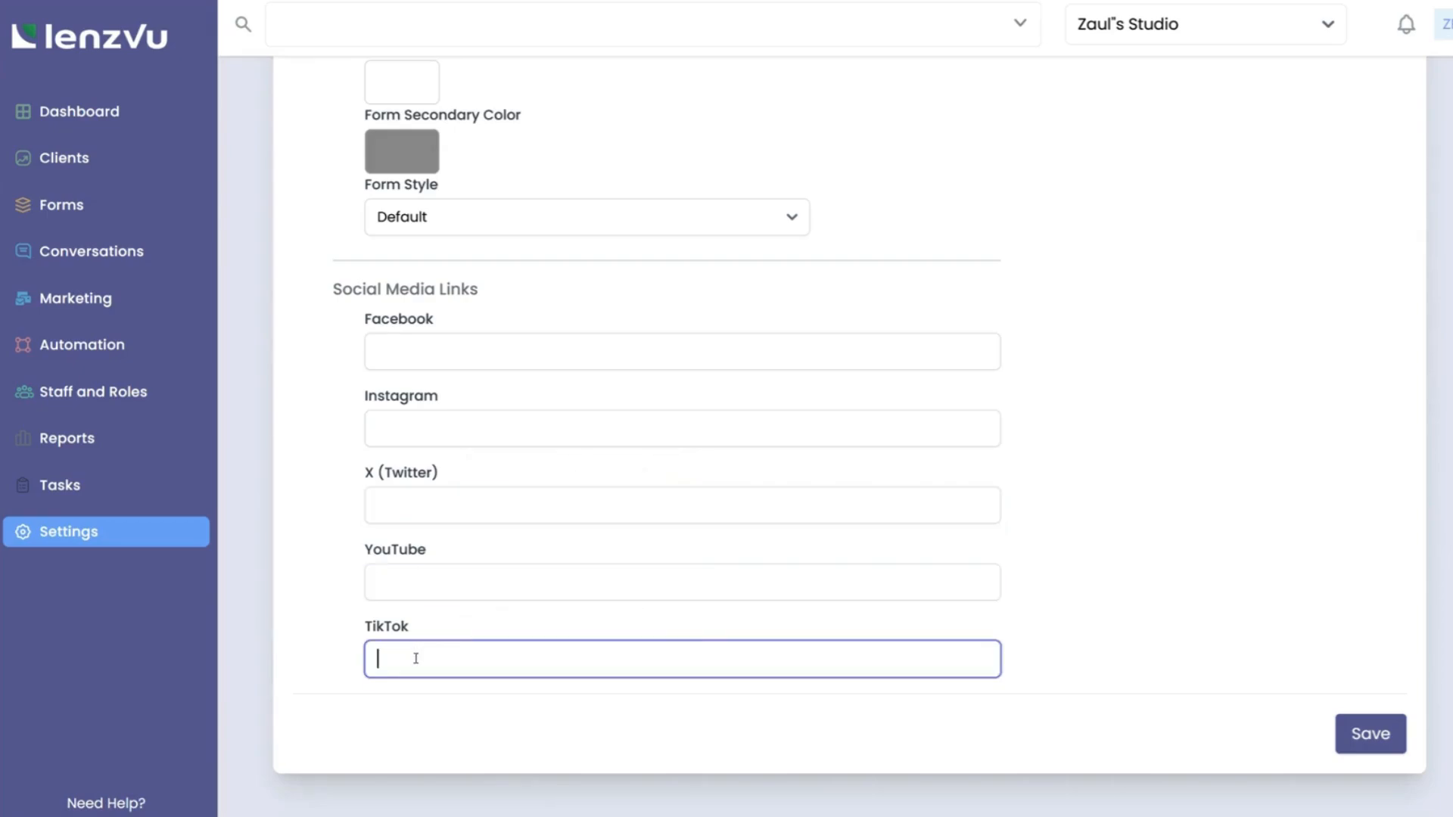
click(423, 709)
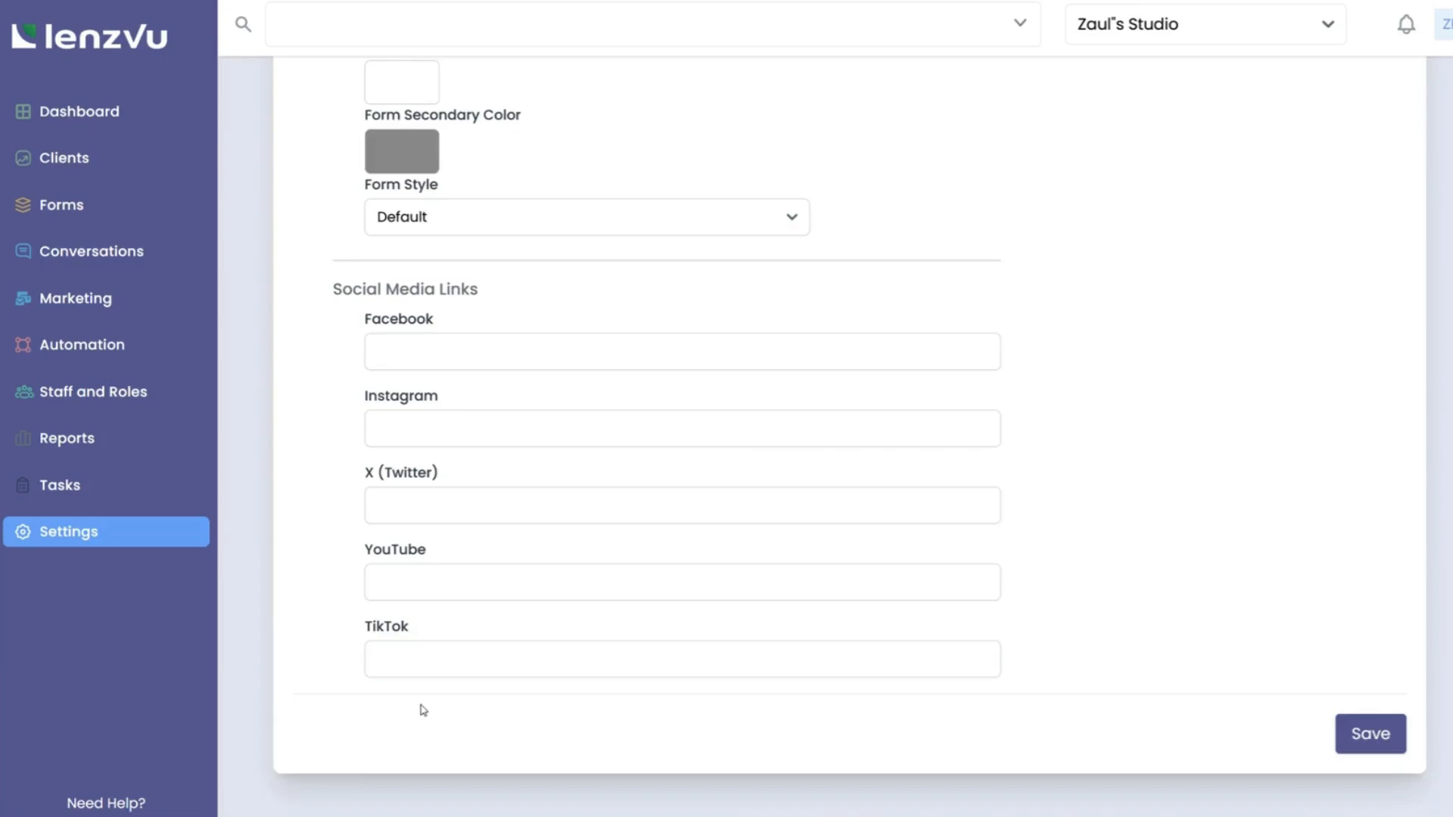
click(430, 577)
click(528, 637)
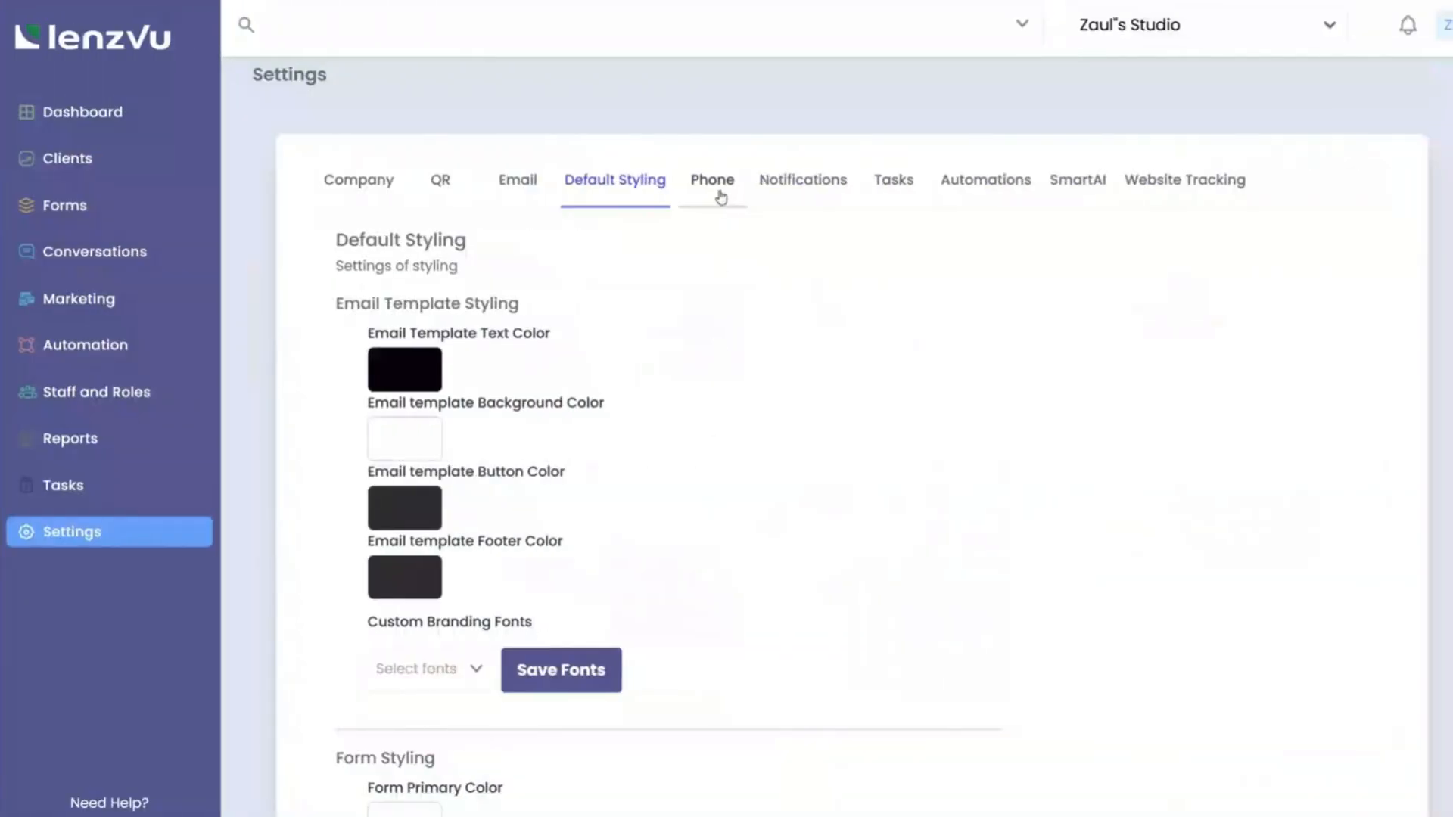
In Phone settings, enter emergency address name 'Example' and street 'Example street'.
click(711, 182)
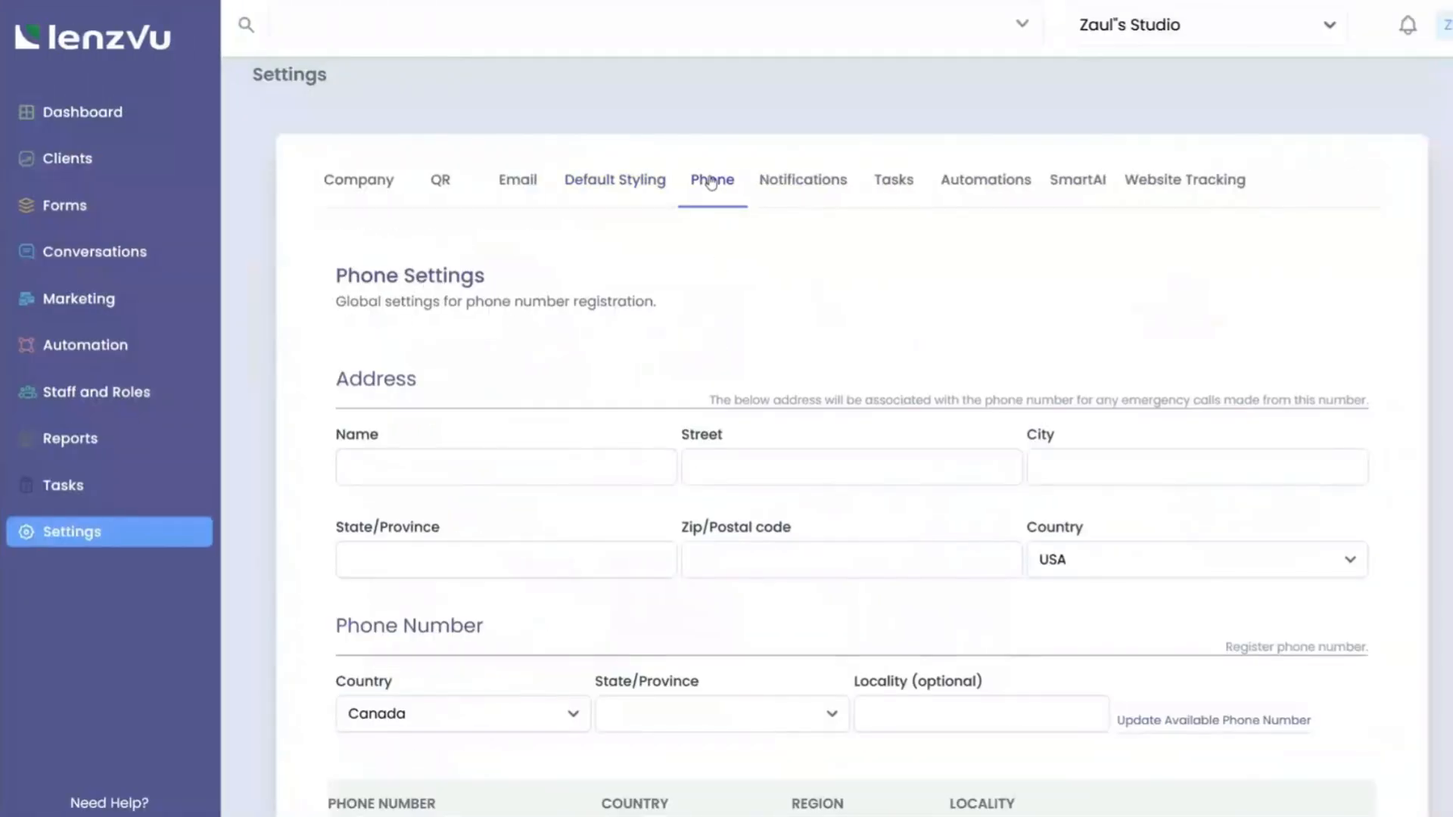
scroll(605, 320, down, 2)
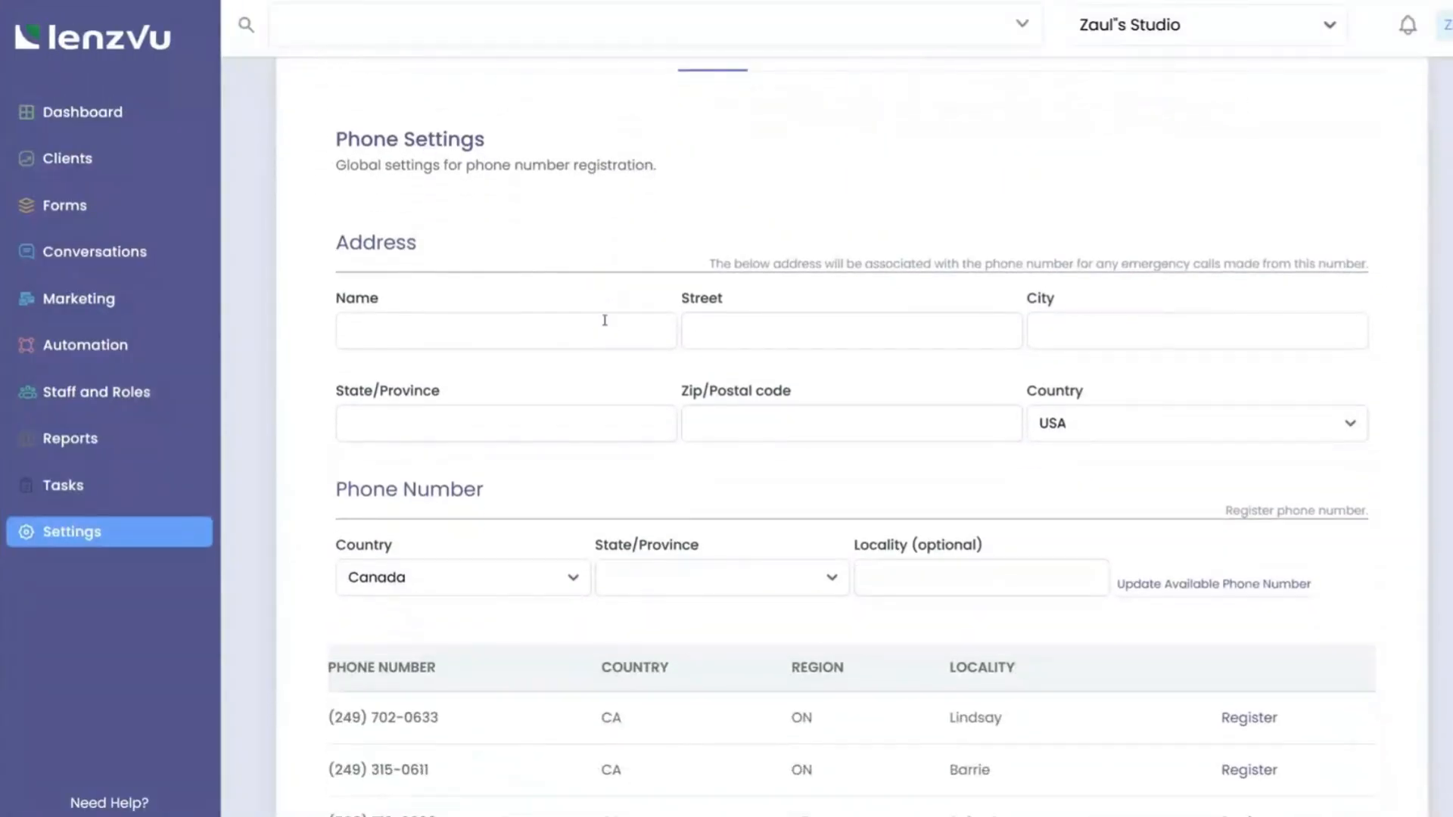
click(534, 333)
text(Example)
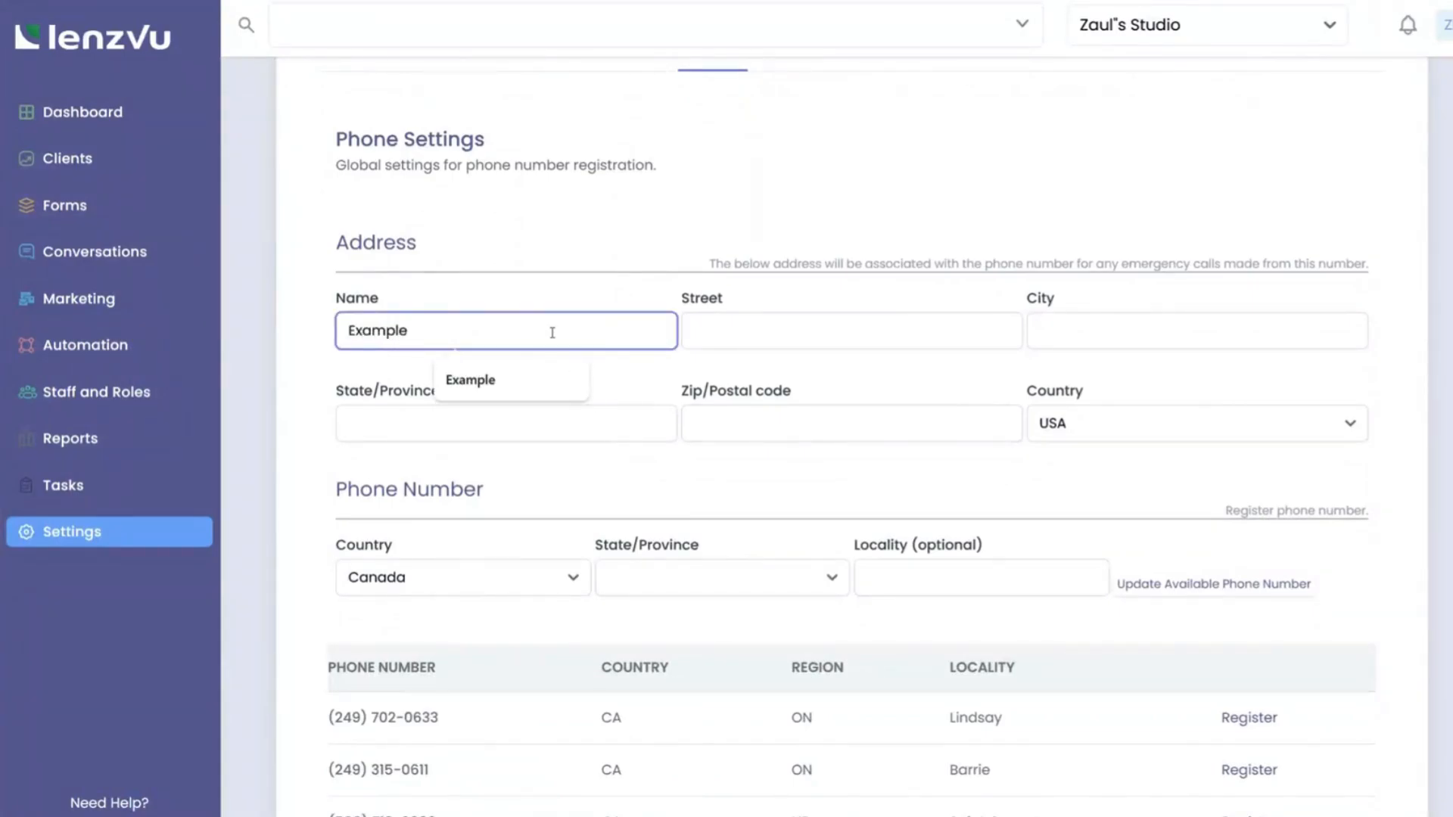
click(717, 330)
text(Example street)
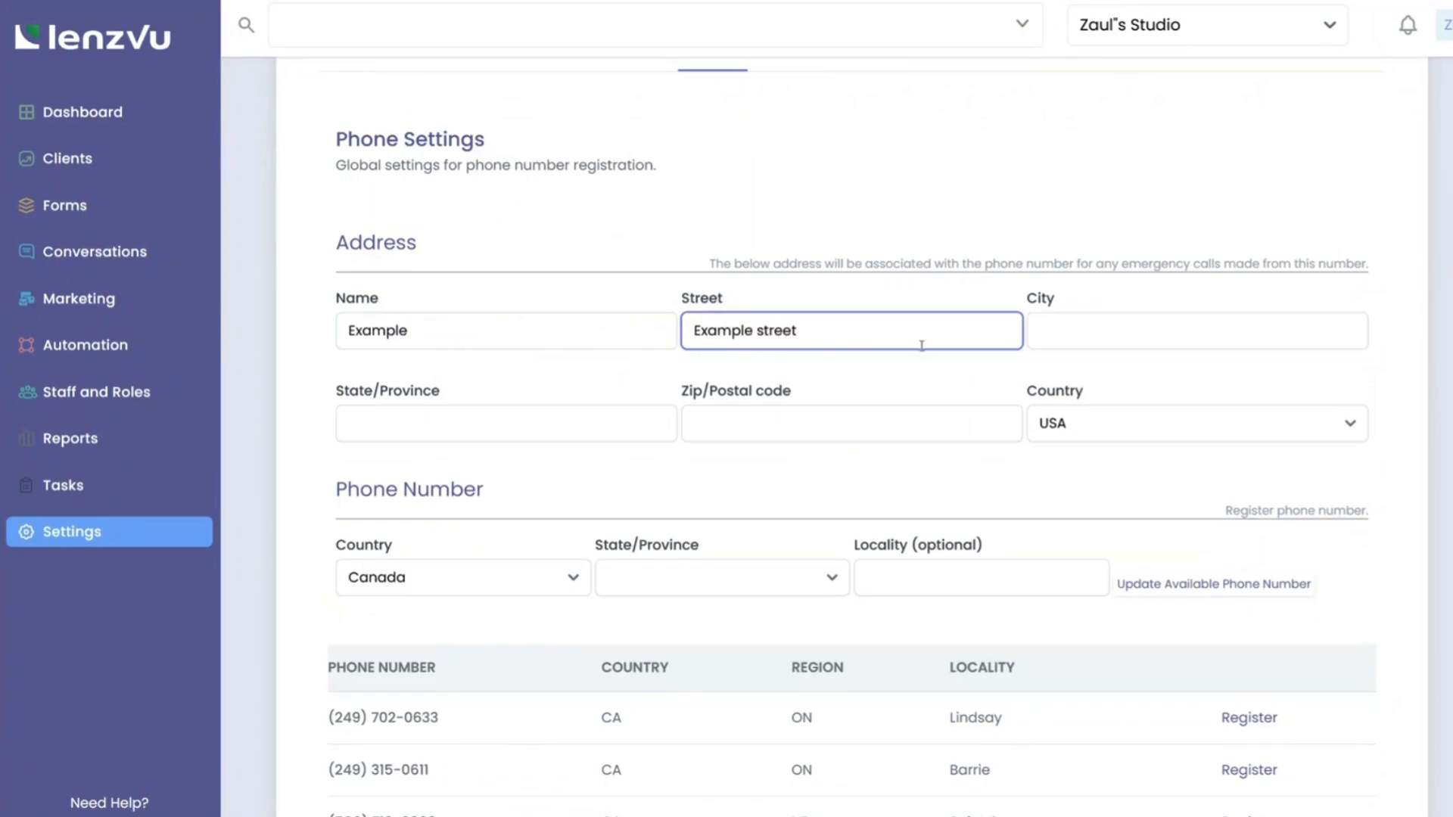
Enter city and state 'Example' and postal code '123 Exapmple'.
click(1083, 344)
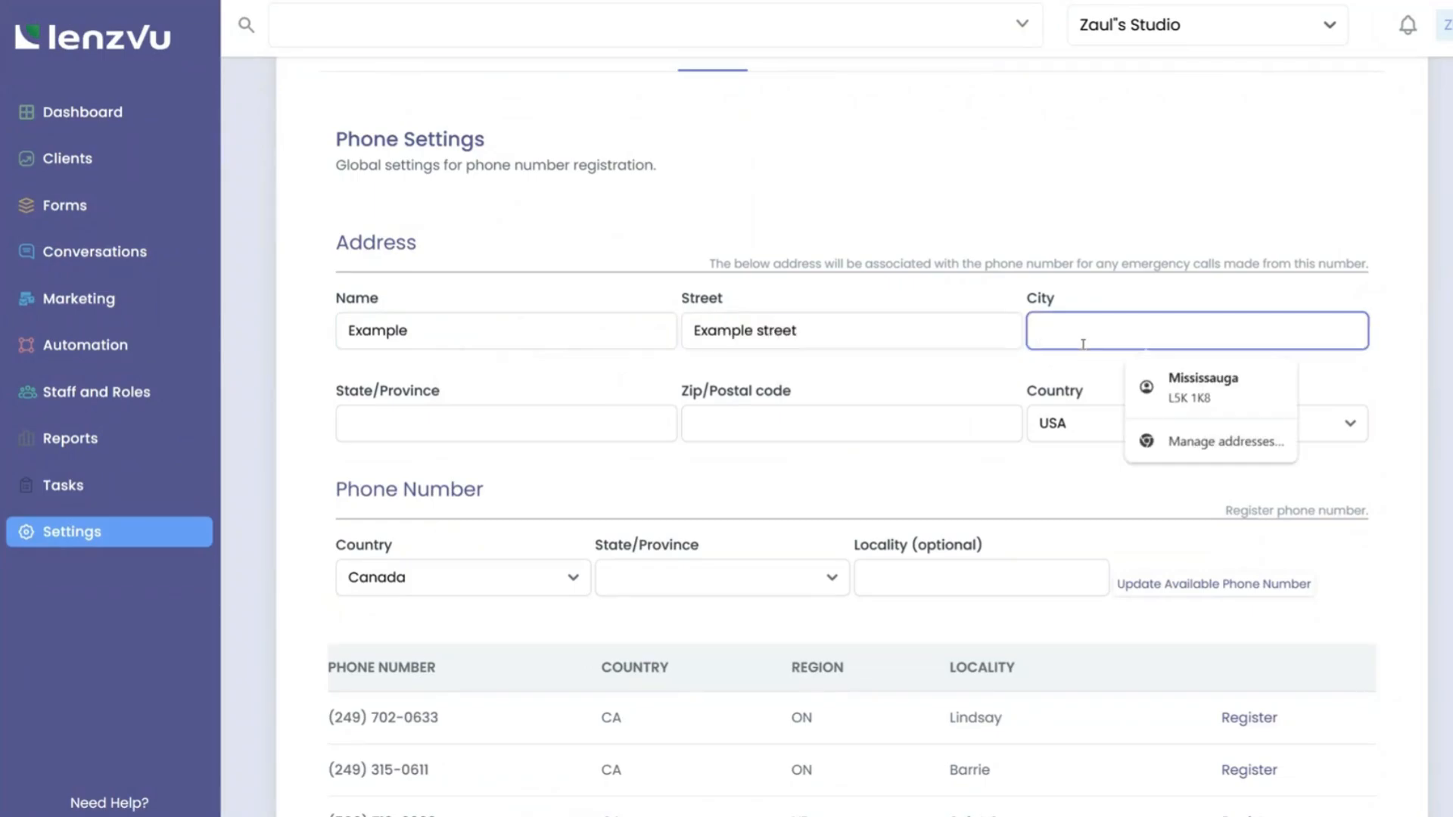
text(Example)
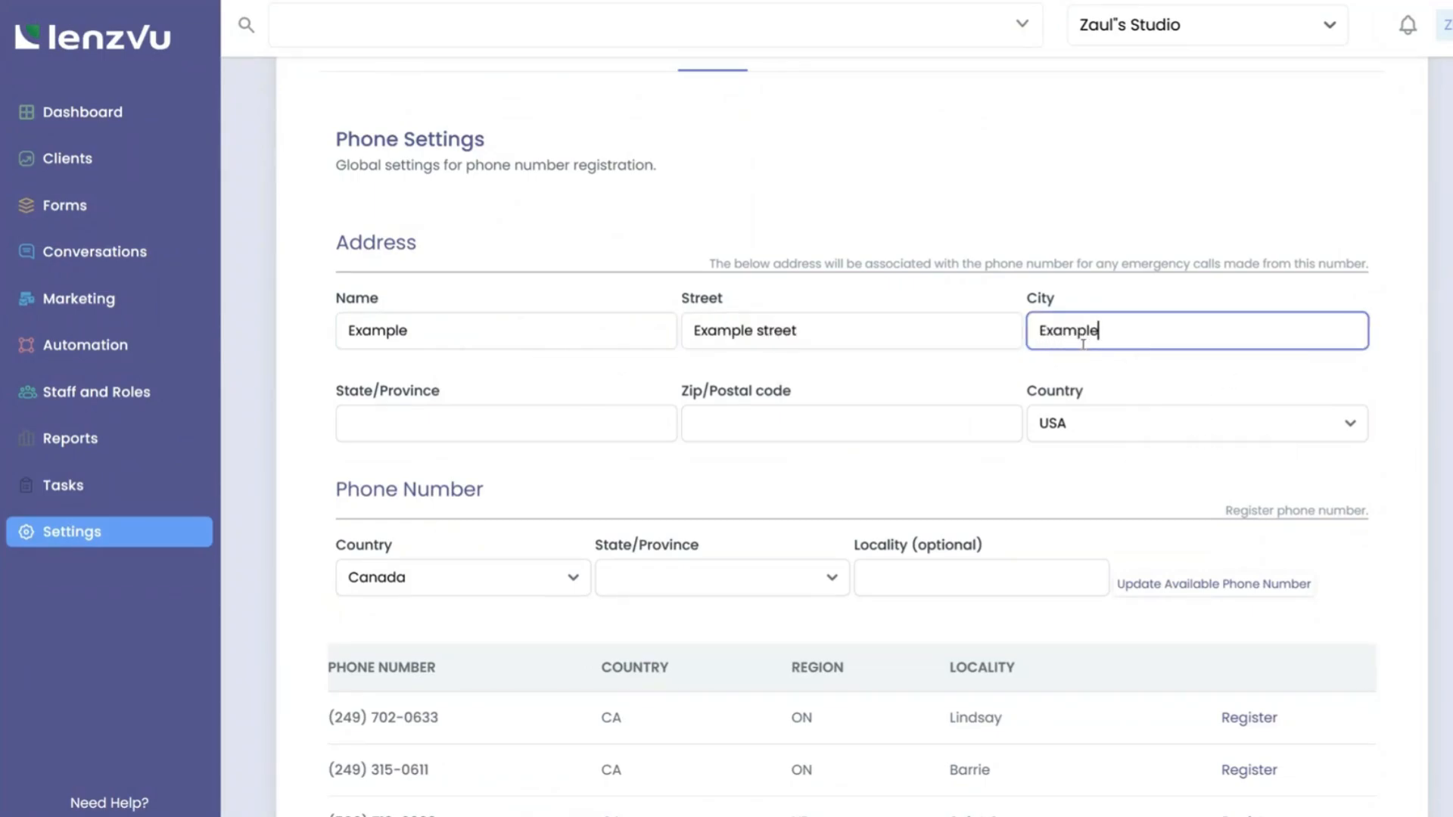
click(590, 421)
text(Exam)
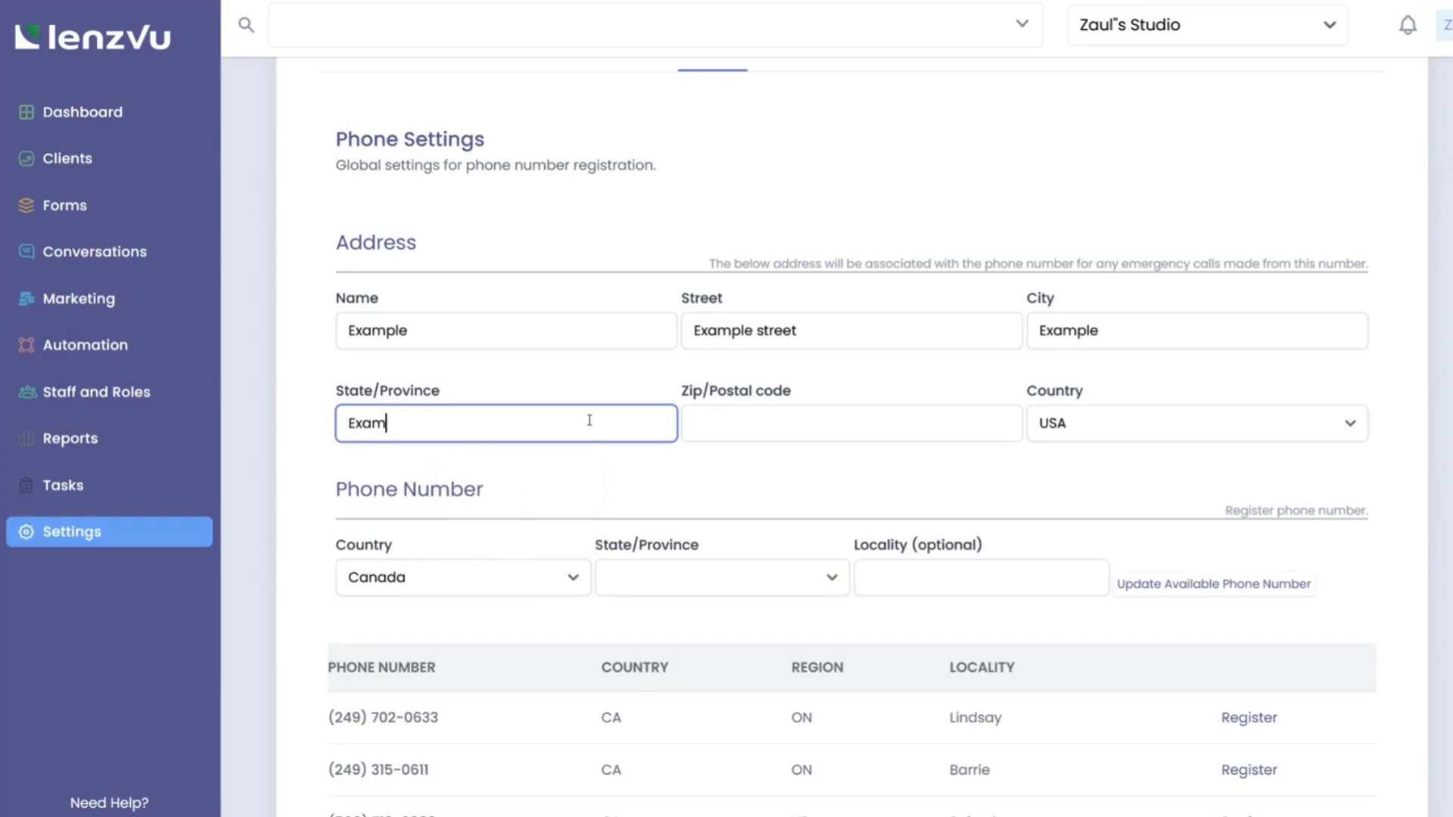
text(ple)
click(733, 426)
text(123 Ex)
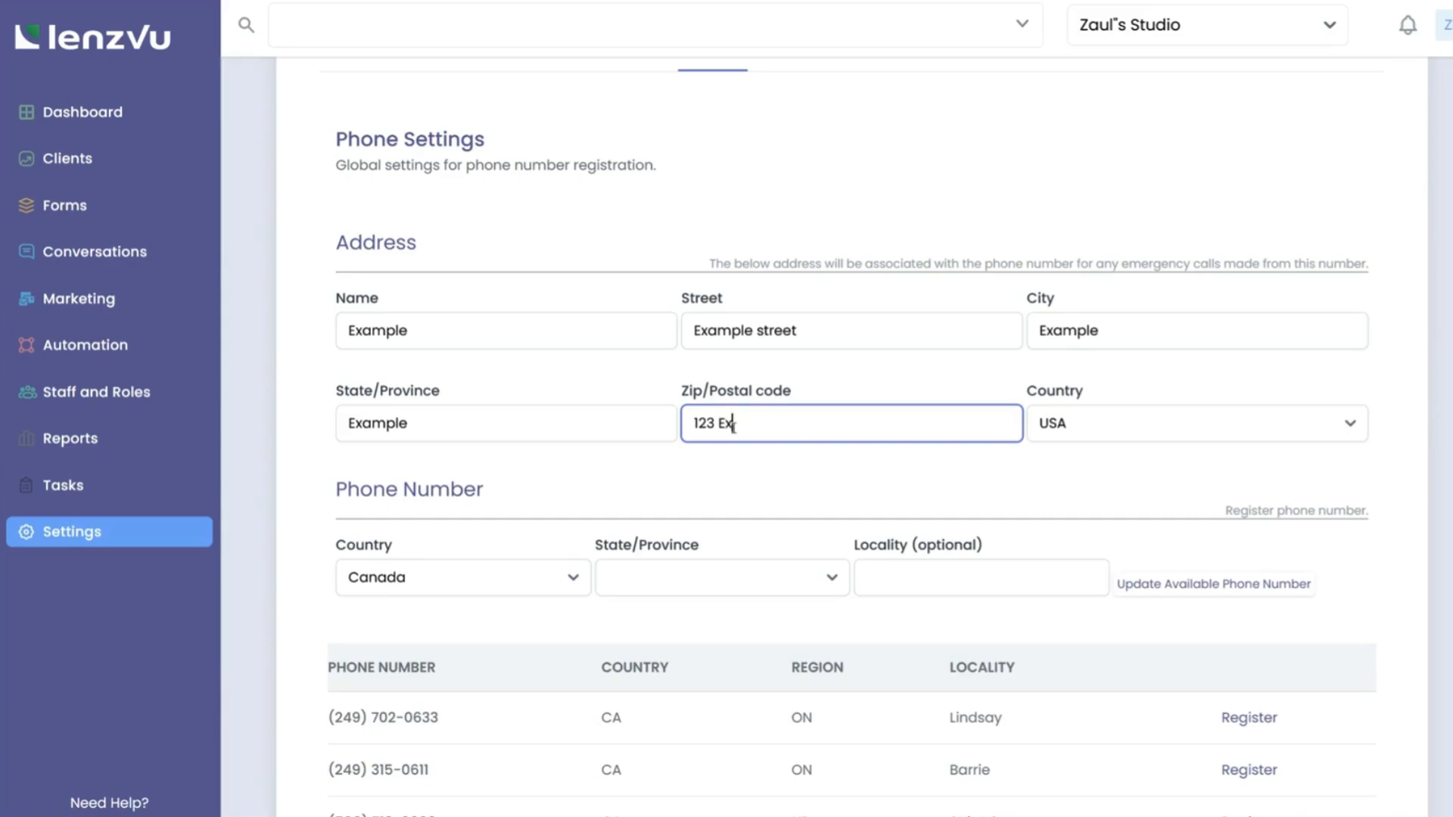
text(apmple)
Search for available phone numbers in USA, Michigan.
click(455, 581)
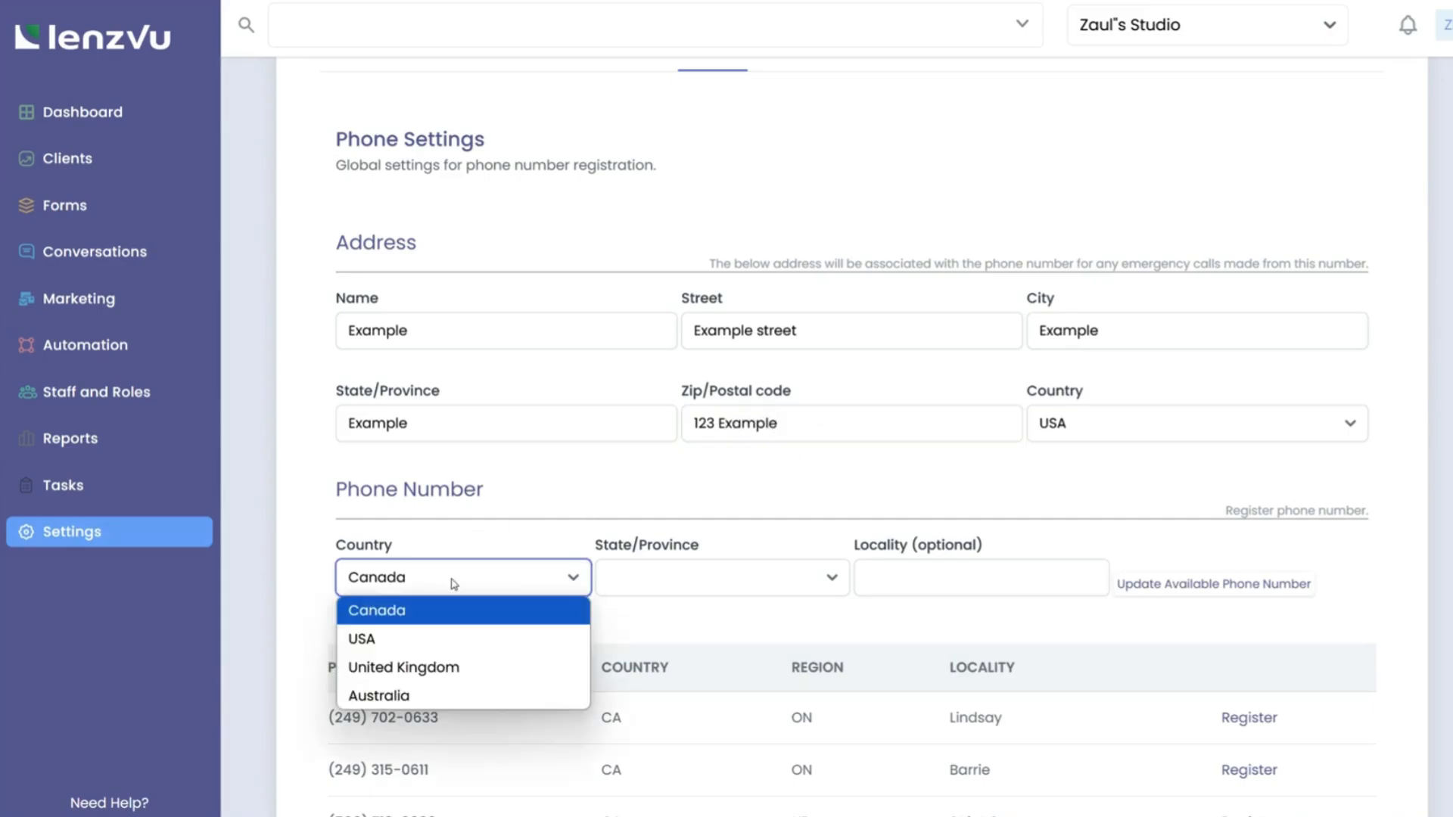
click(403, 644)
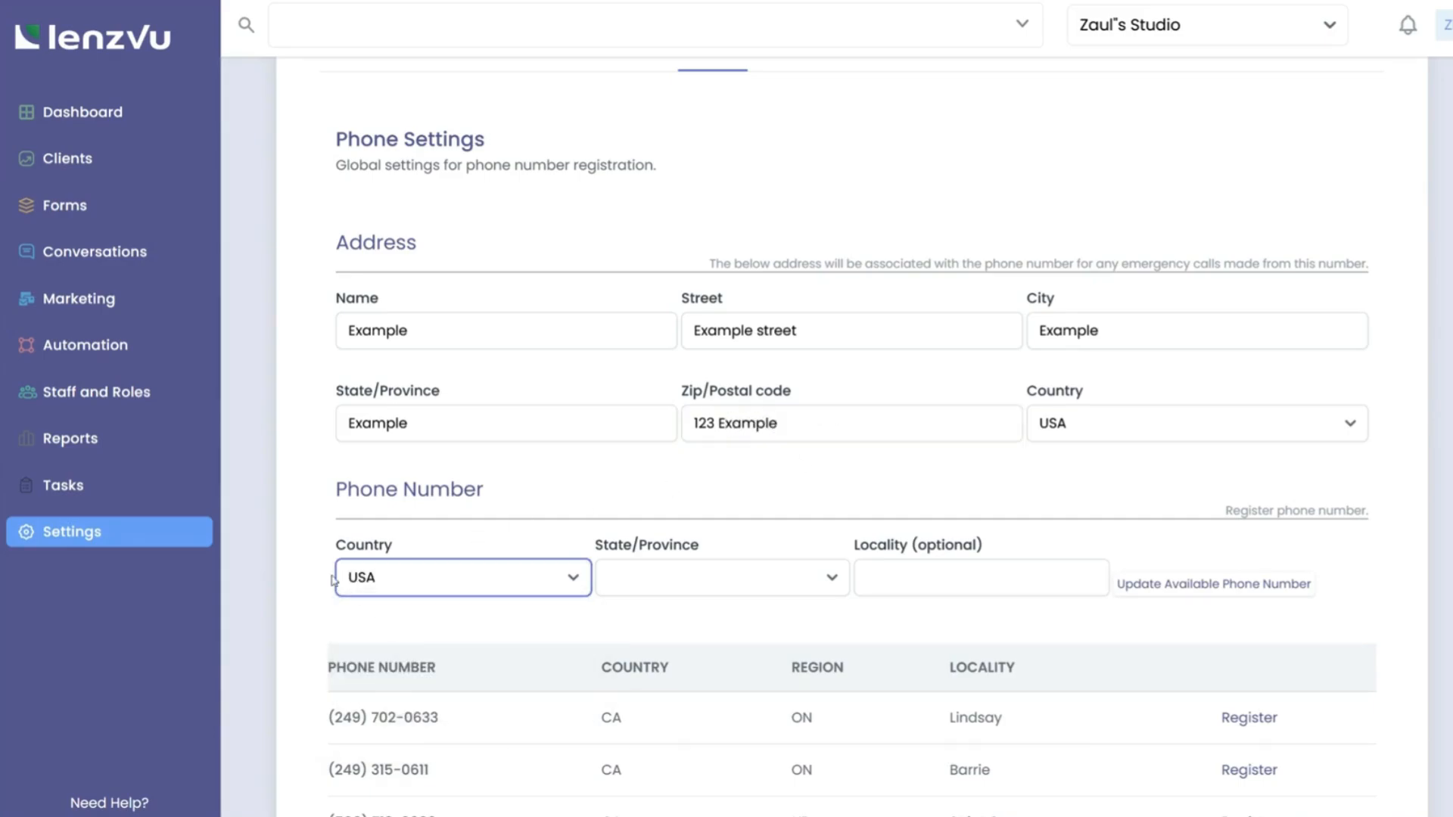
scroll(633, 525, down, 2)
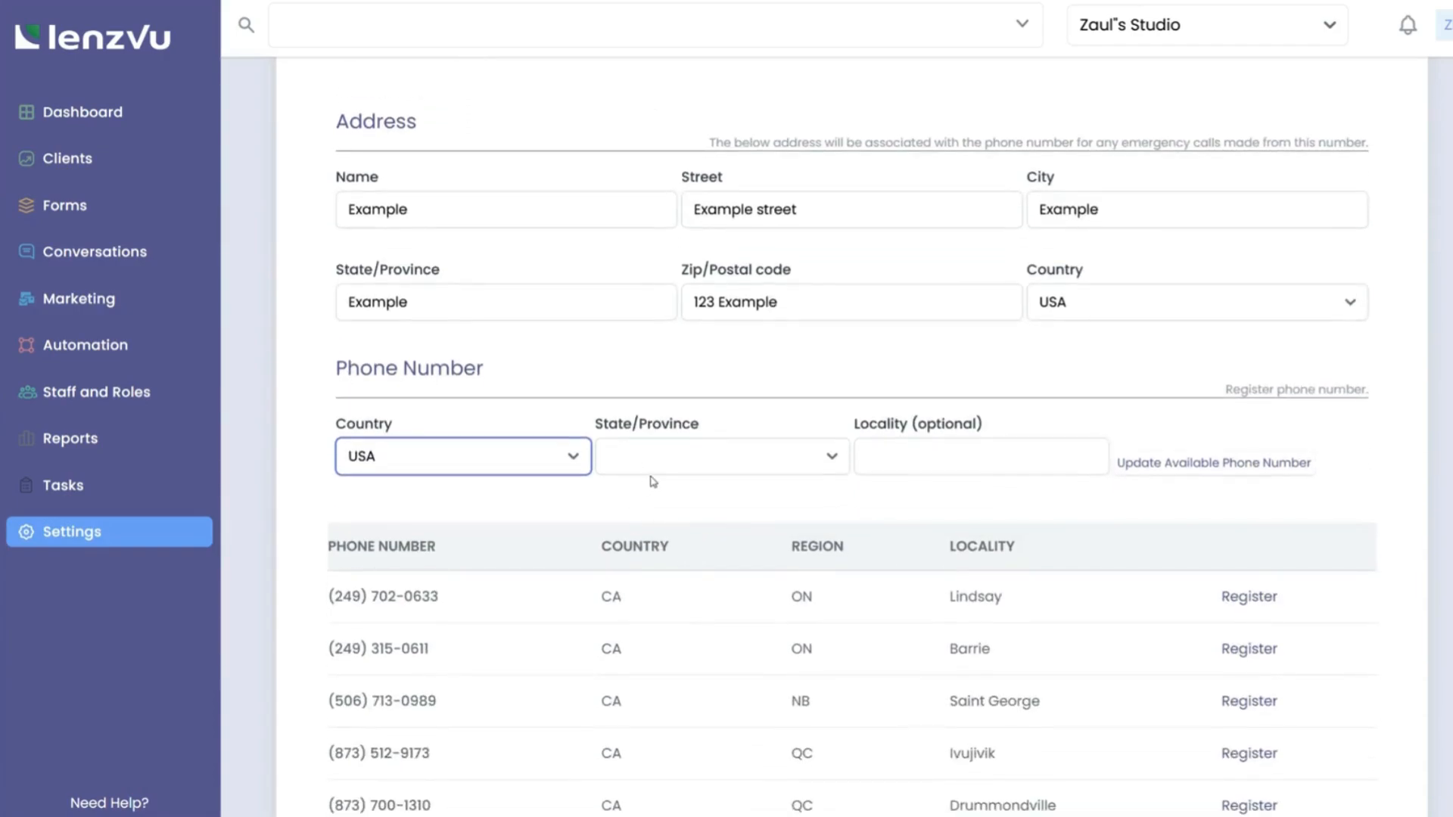
click(660, 467)
scroll(694, 205, down, 4)
click(669, 259)
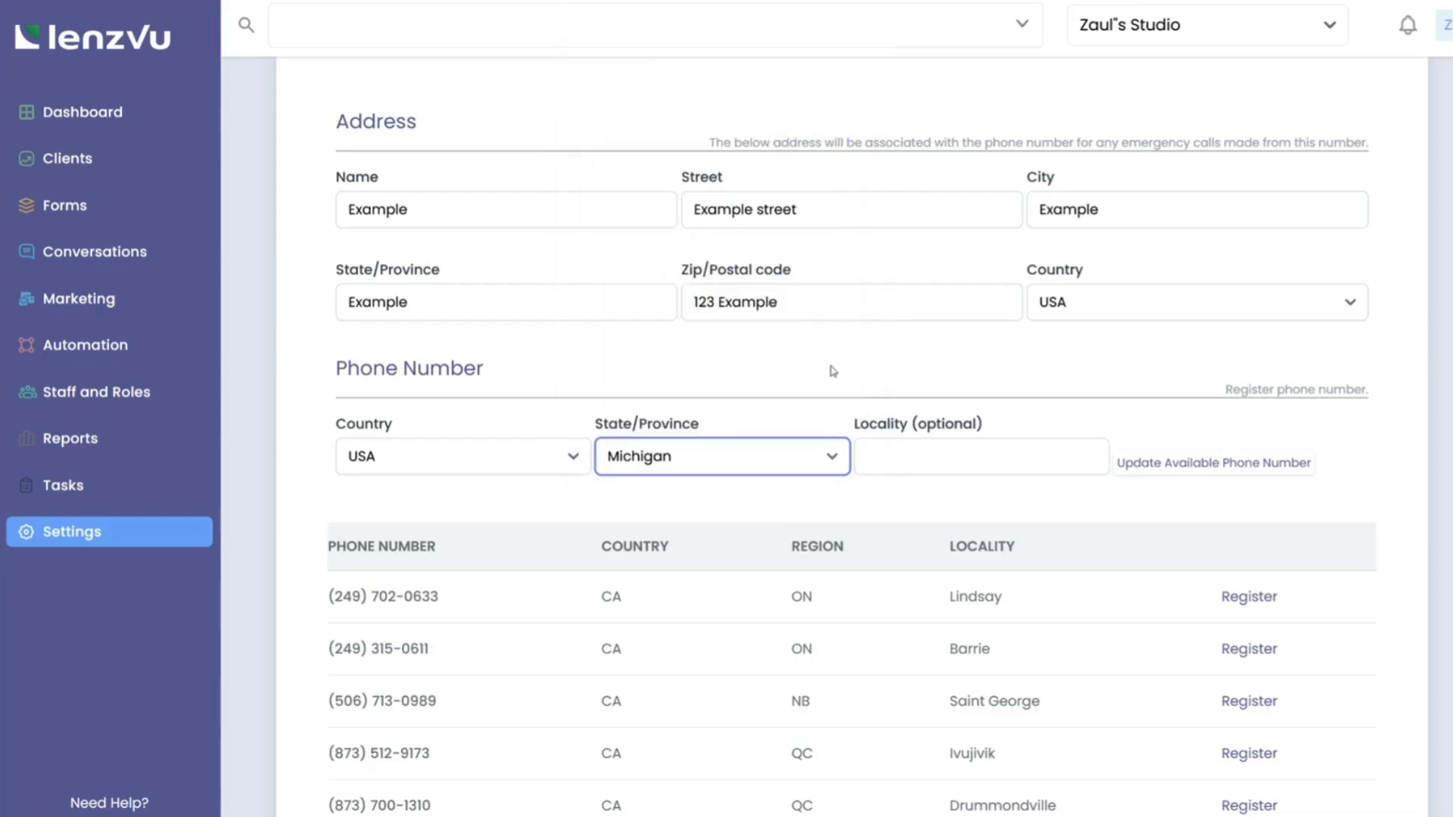
click(1193, 473)
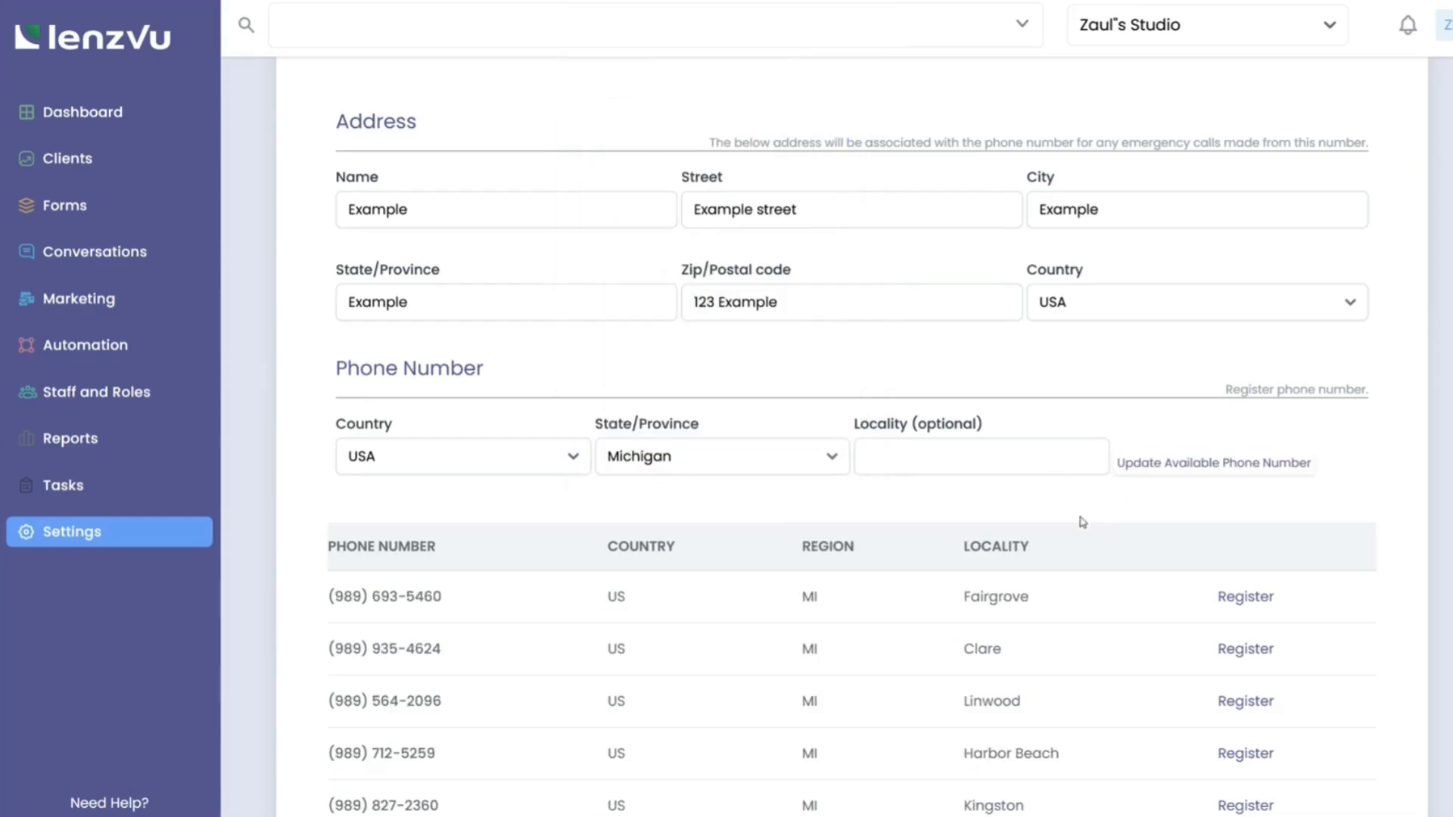
Register and confirm the available Fairview, MI number.
scroll(1082, 522, down, 5)
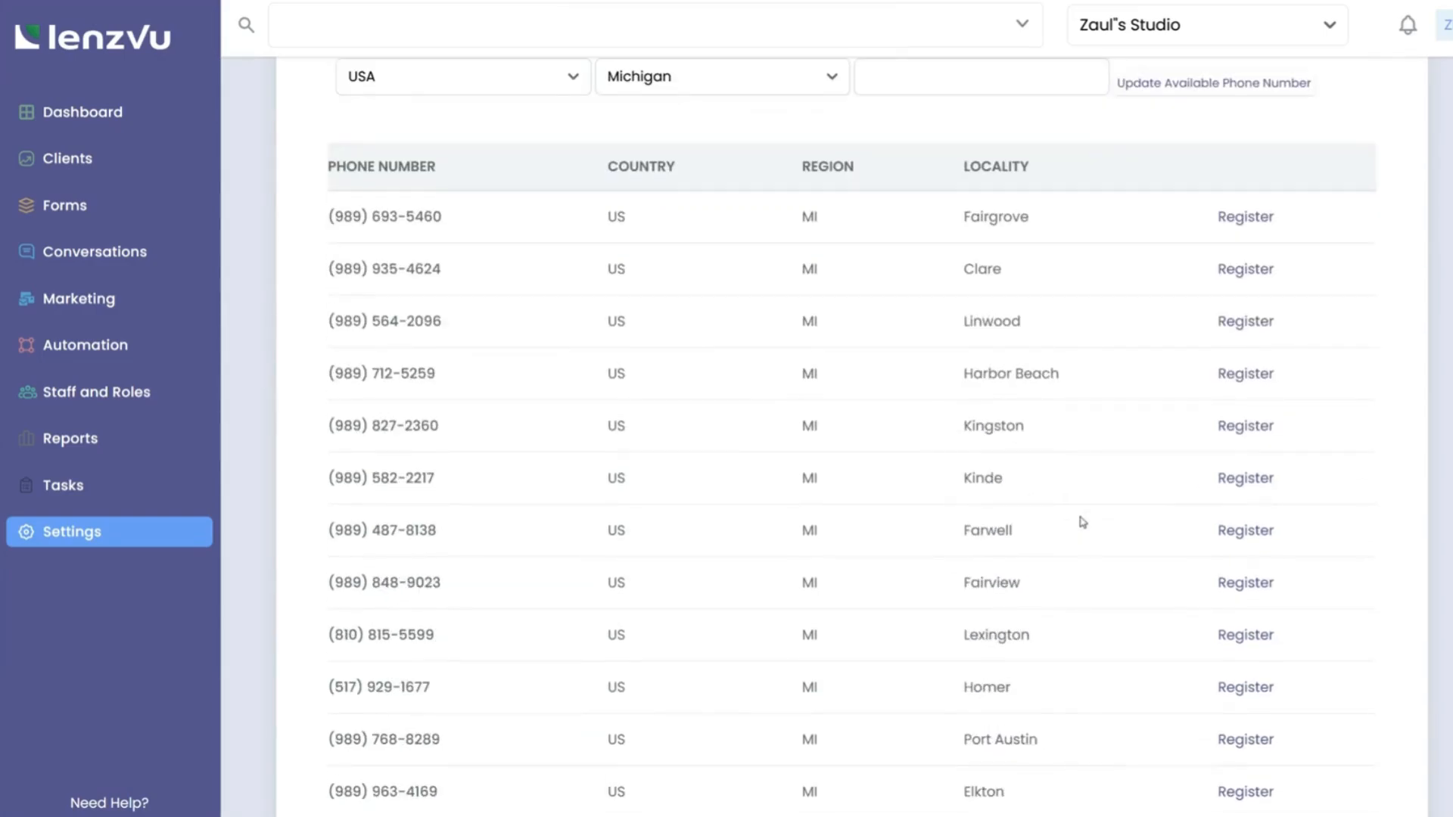
scroll(1082, 522, down, 8)
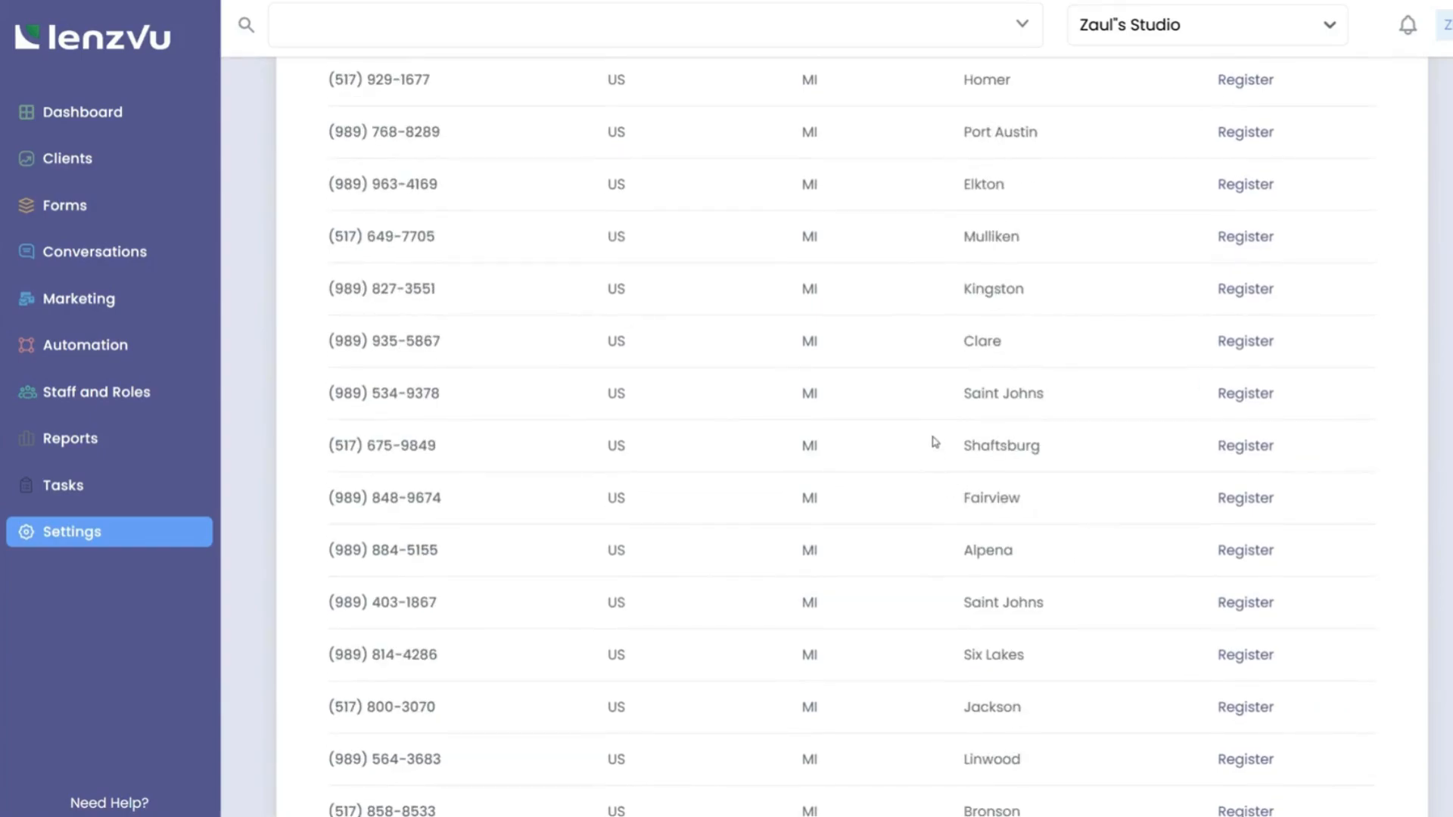
click(1227, 499)
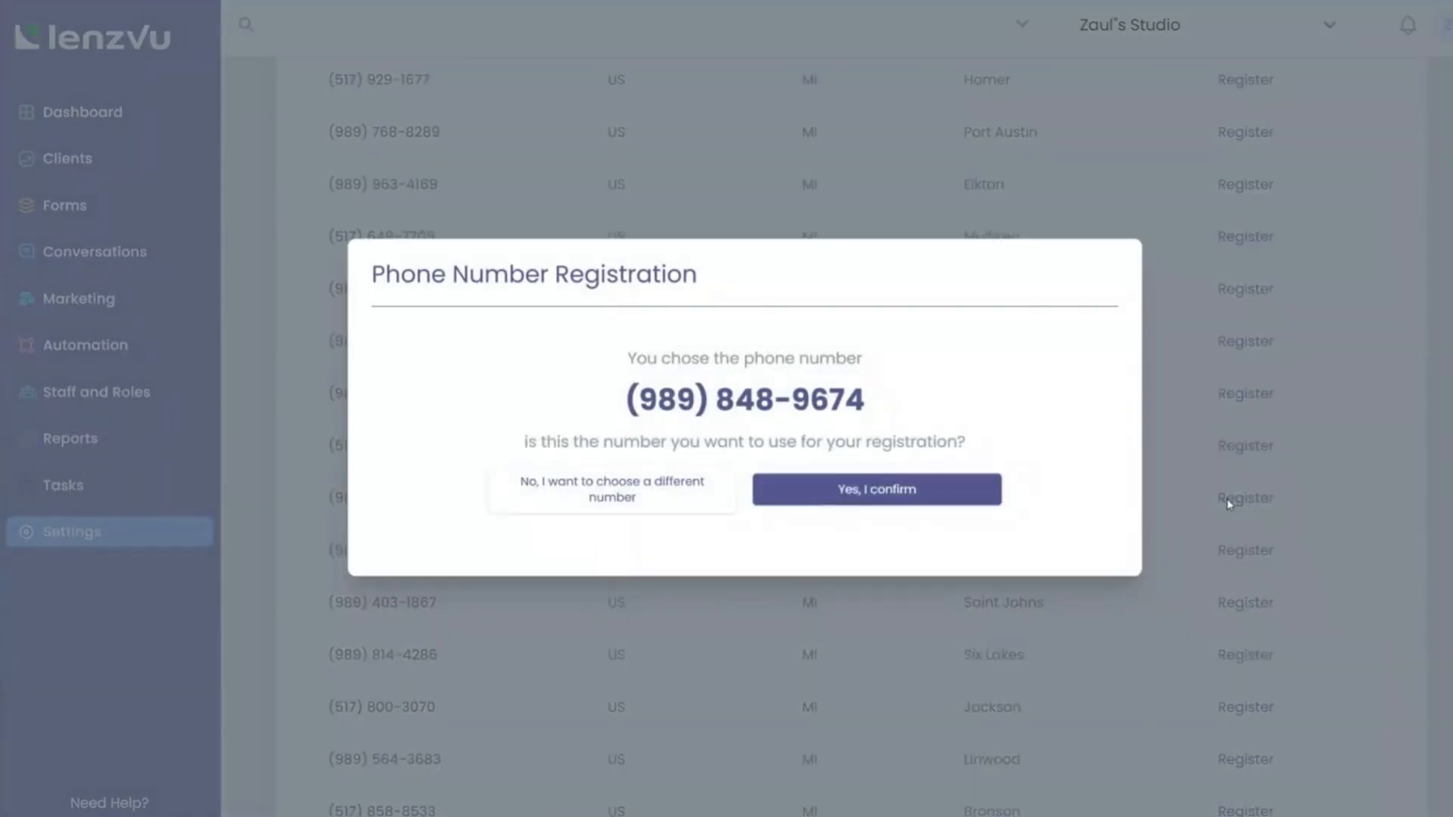
click(873, 497)
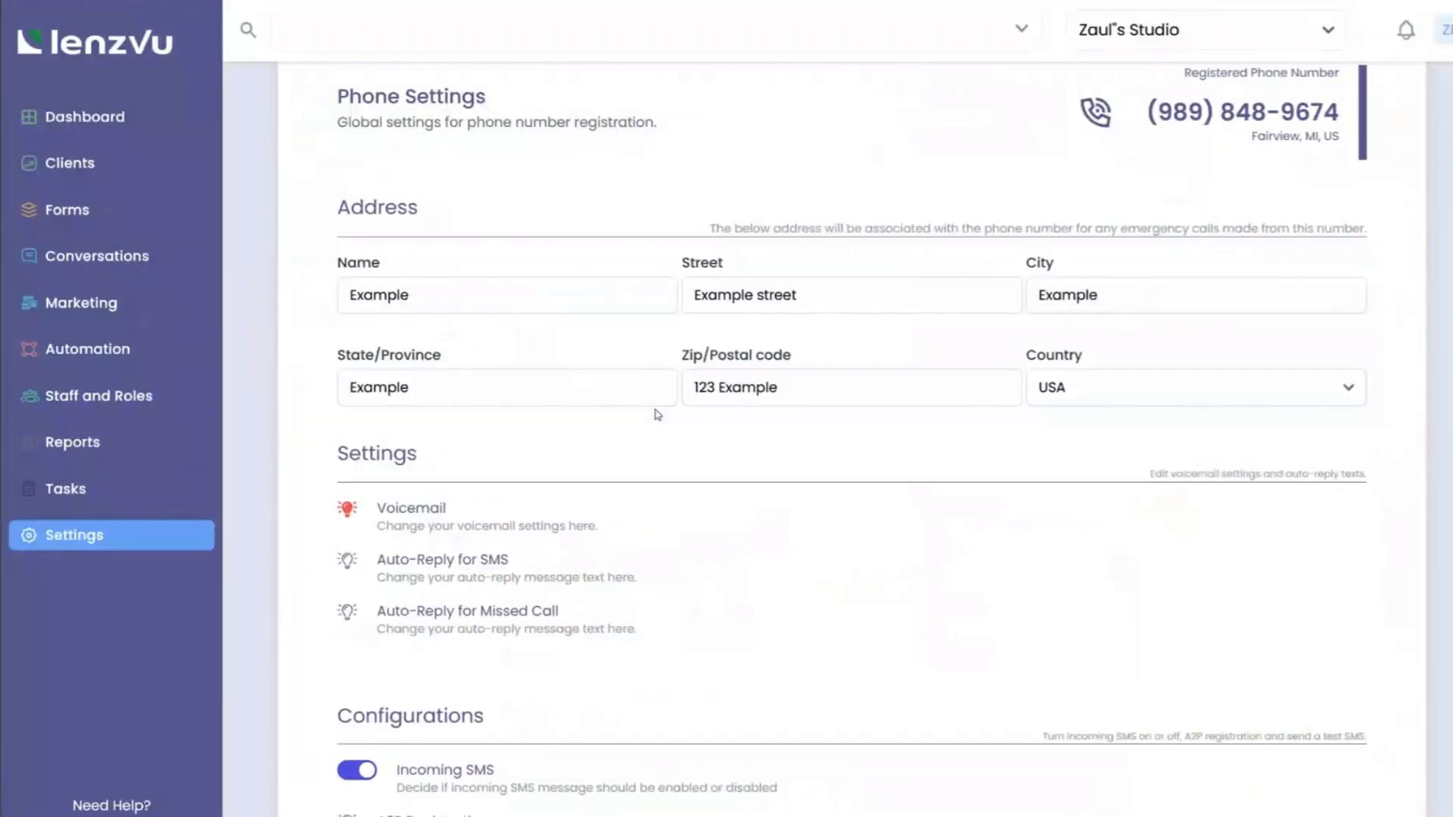
Start the A2P 10DLC registration and return to its step 1 of 5.
scroll(657, 415, down, 3)
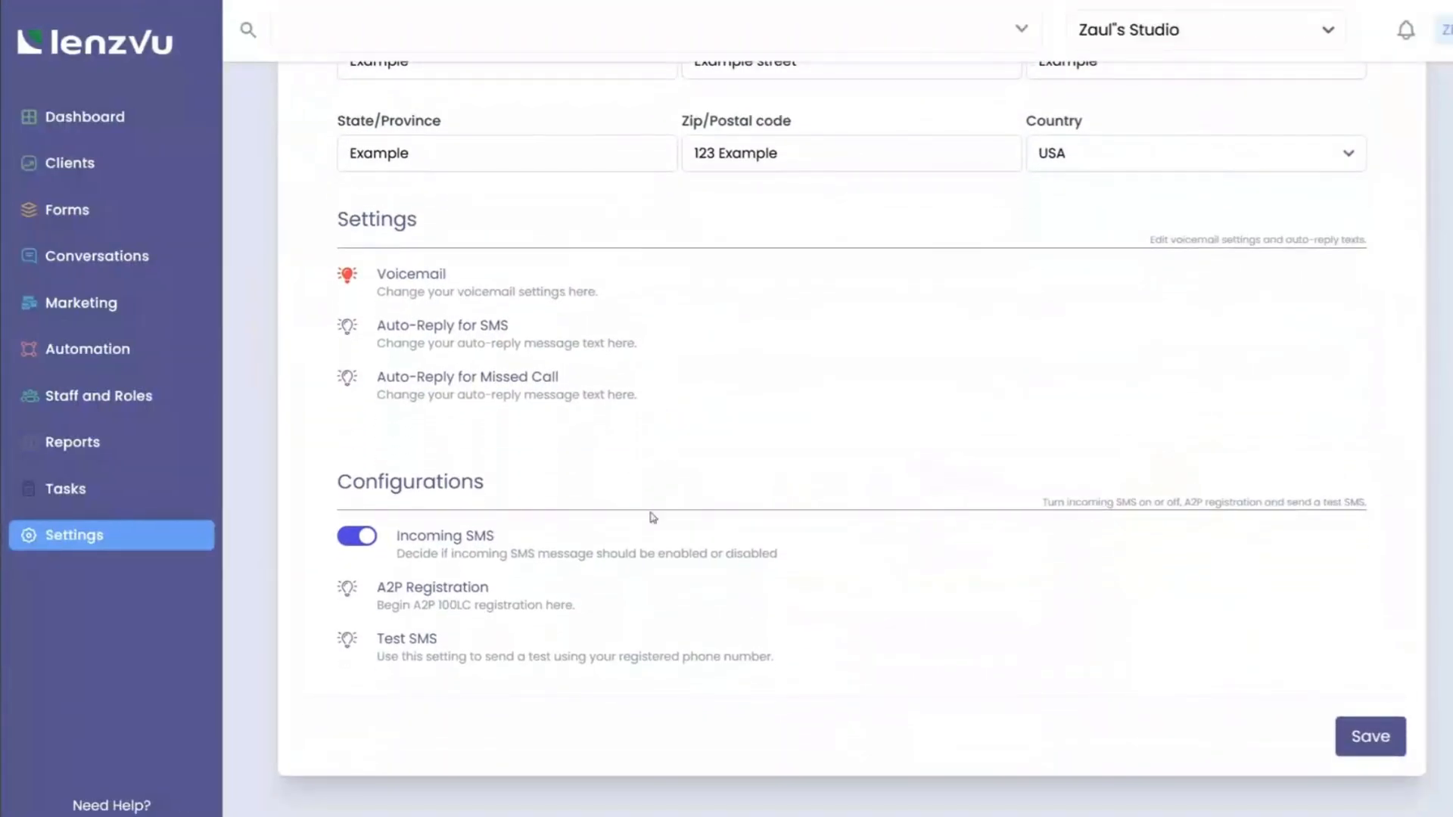
click(452, 595)
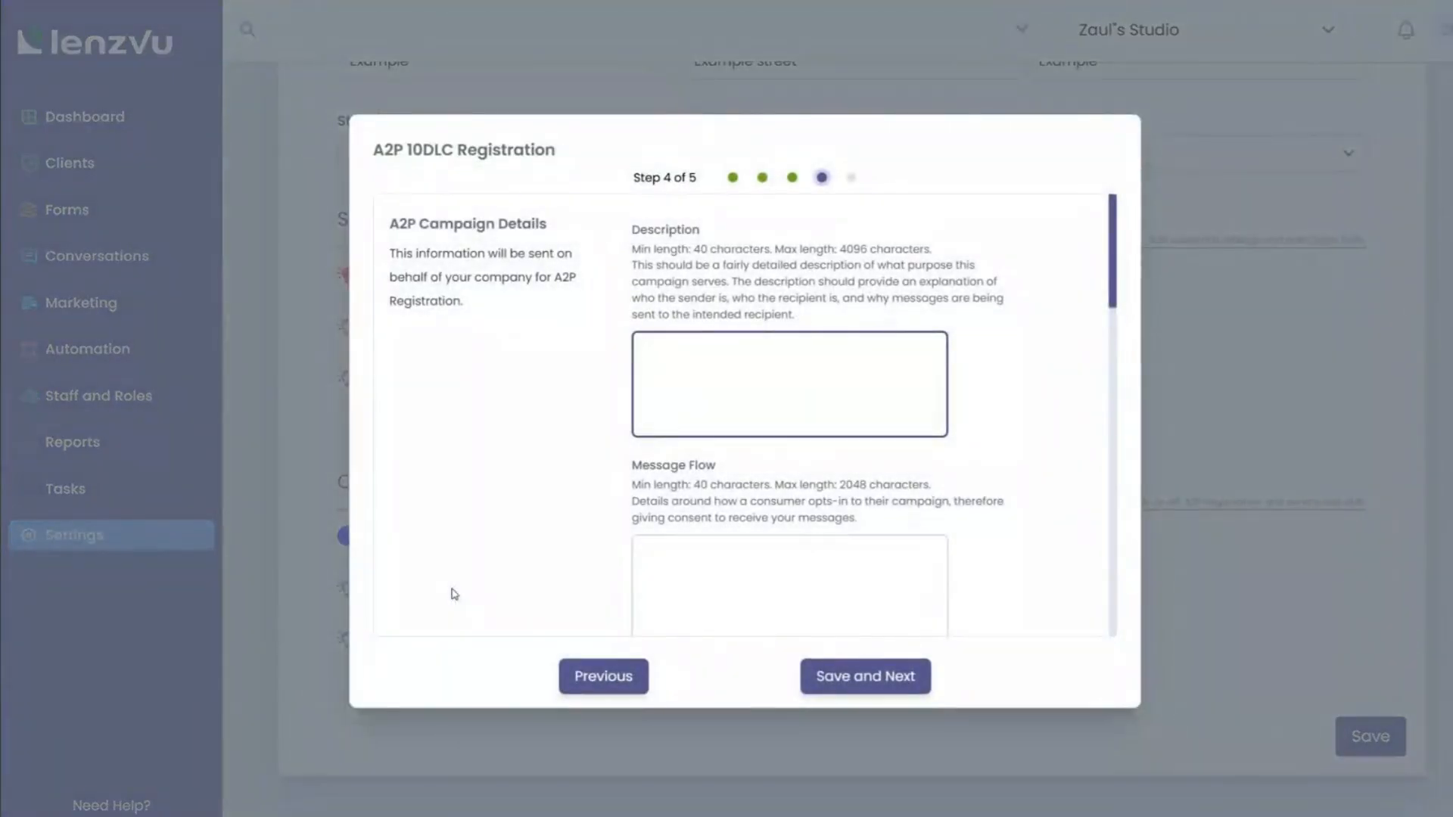
click(586, 692)
click(586, 692)
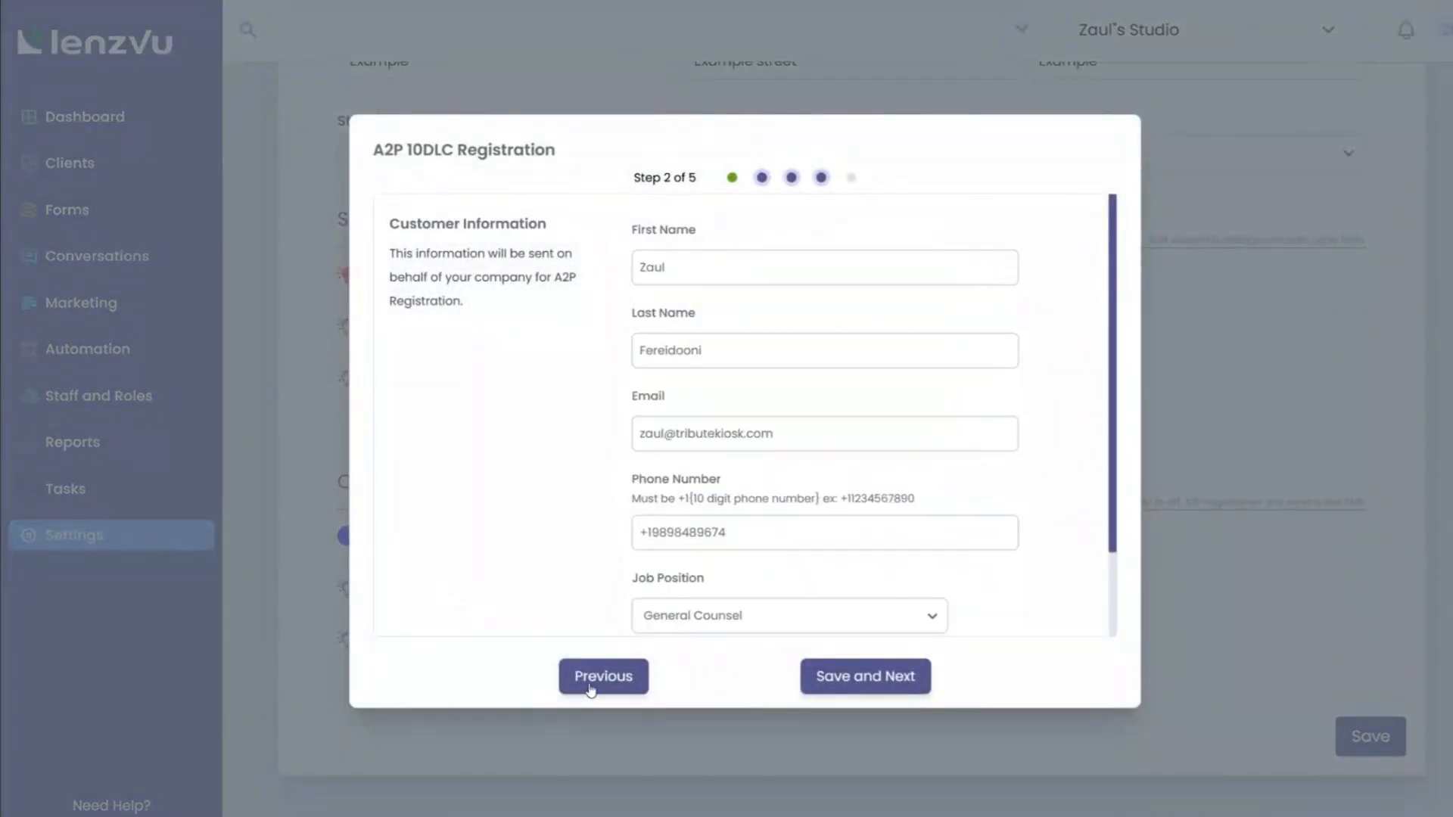
click(586, 692)
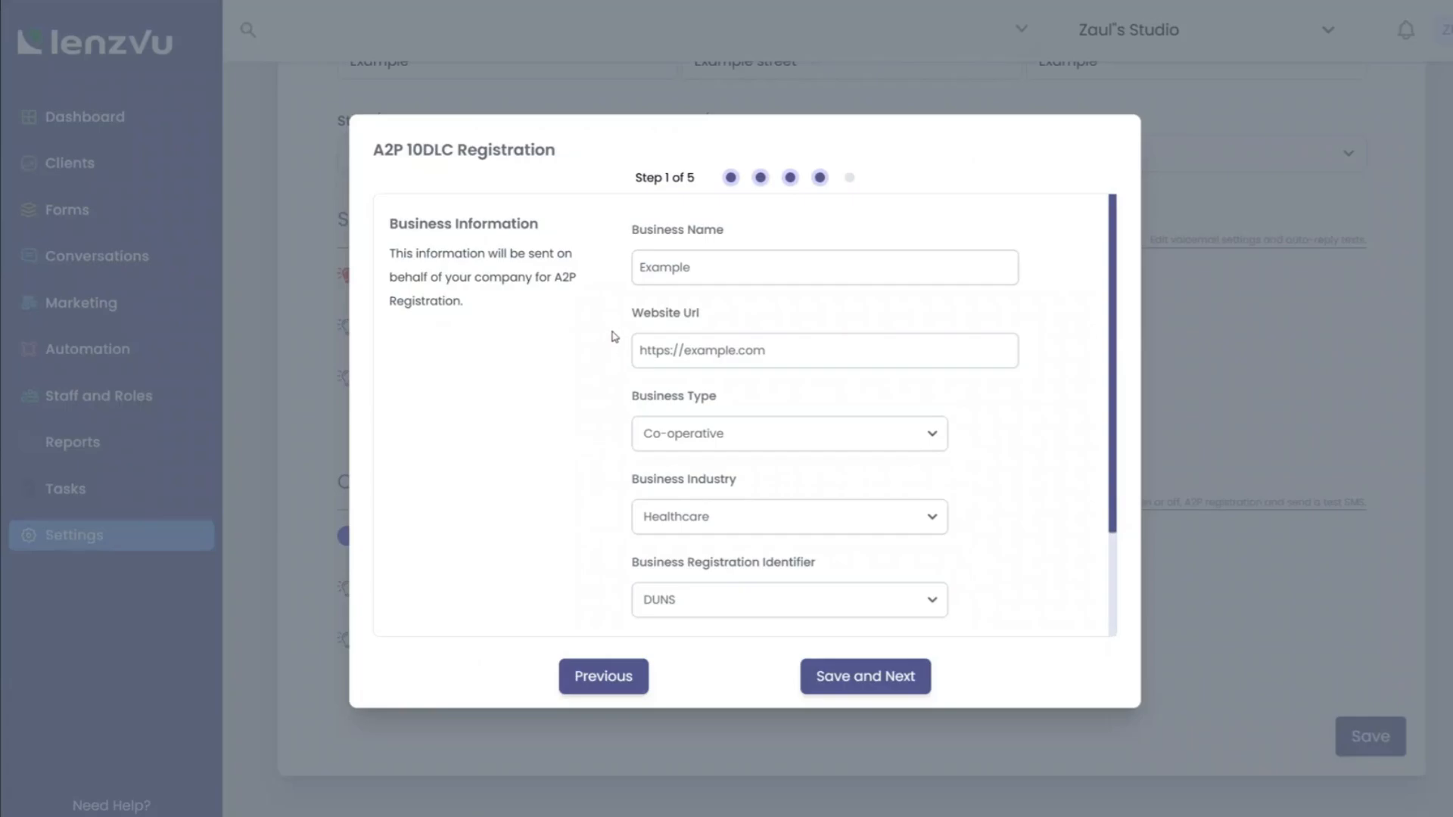
scroll(613, 322, down, 3)
scroll(615, 319, up, 3)
drag(632, 178, 701, 174)
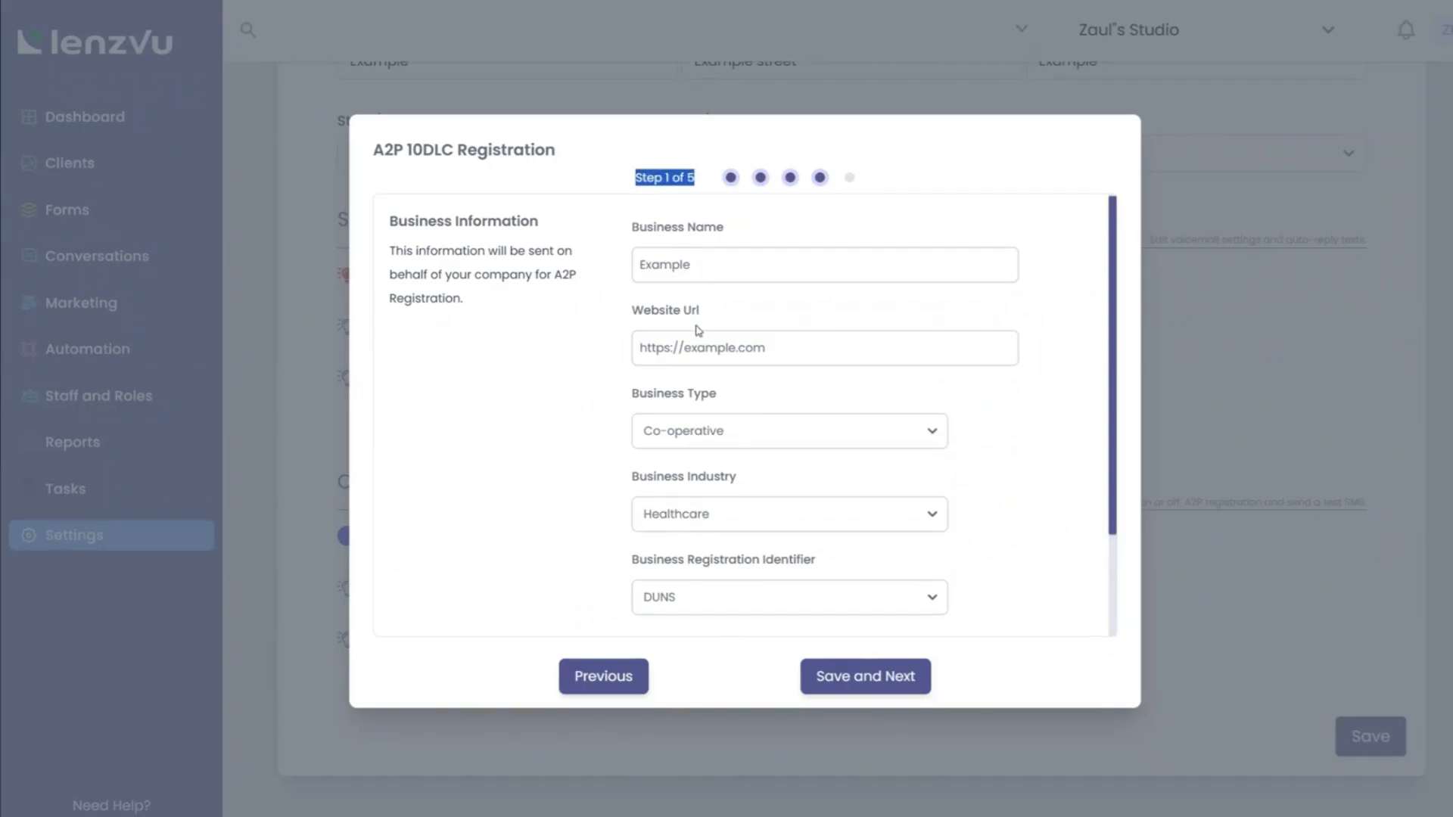
scroll(713, 446, down, 2)
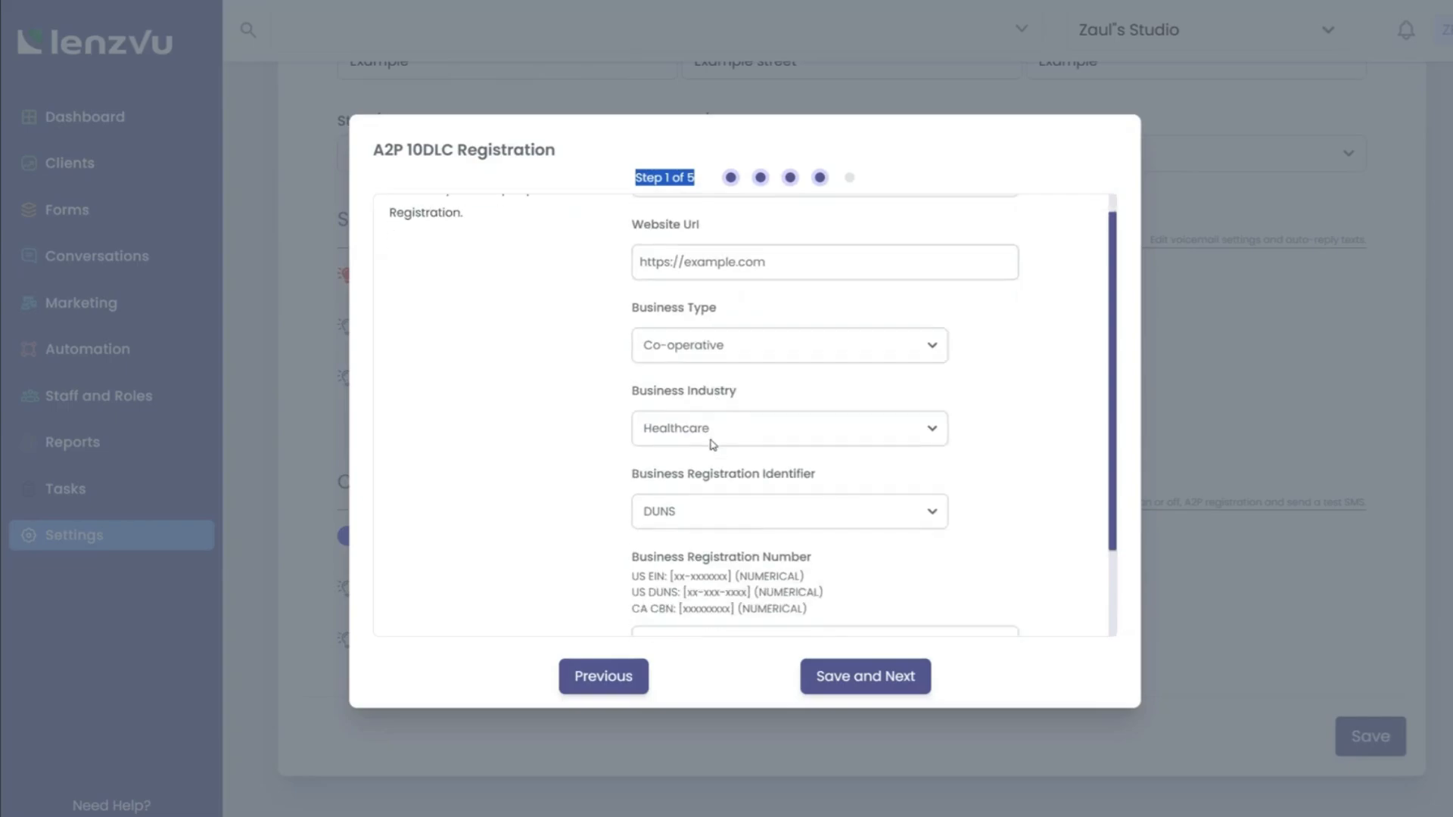
click(659, 539)
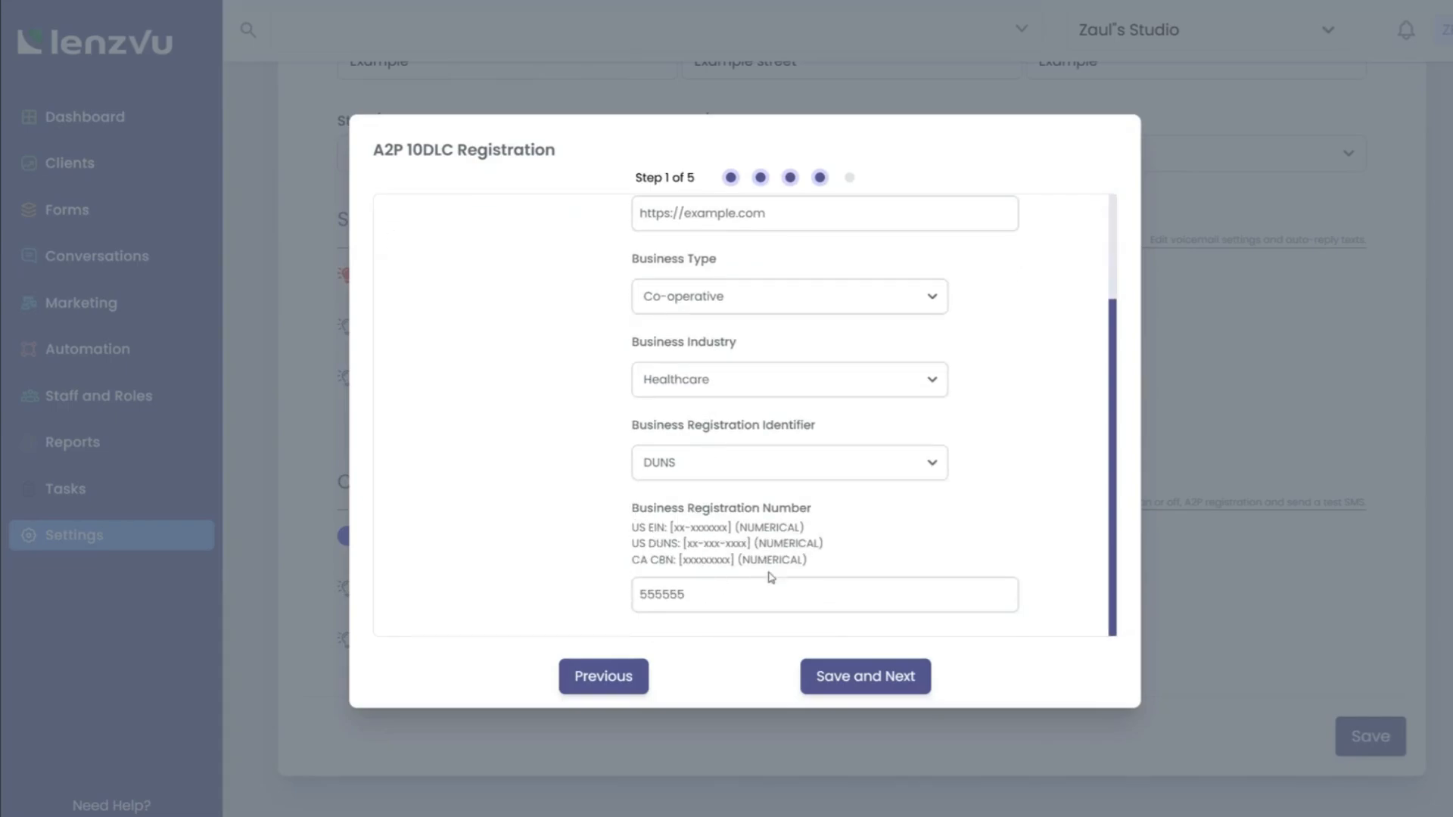
Save registration steps 1 through the business address, then close the registration window.
click(869, 689)
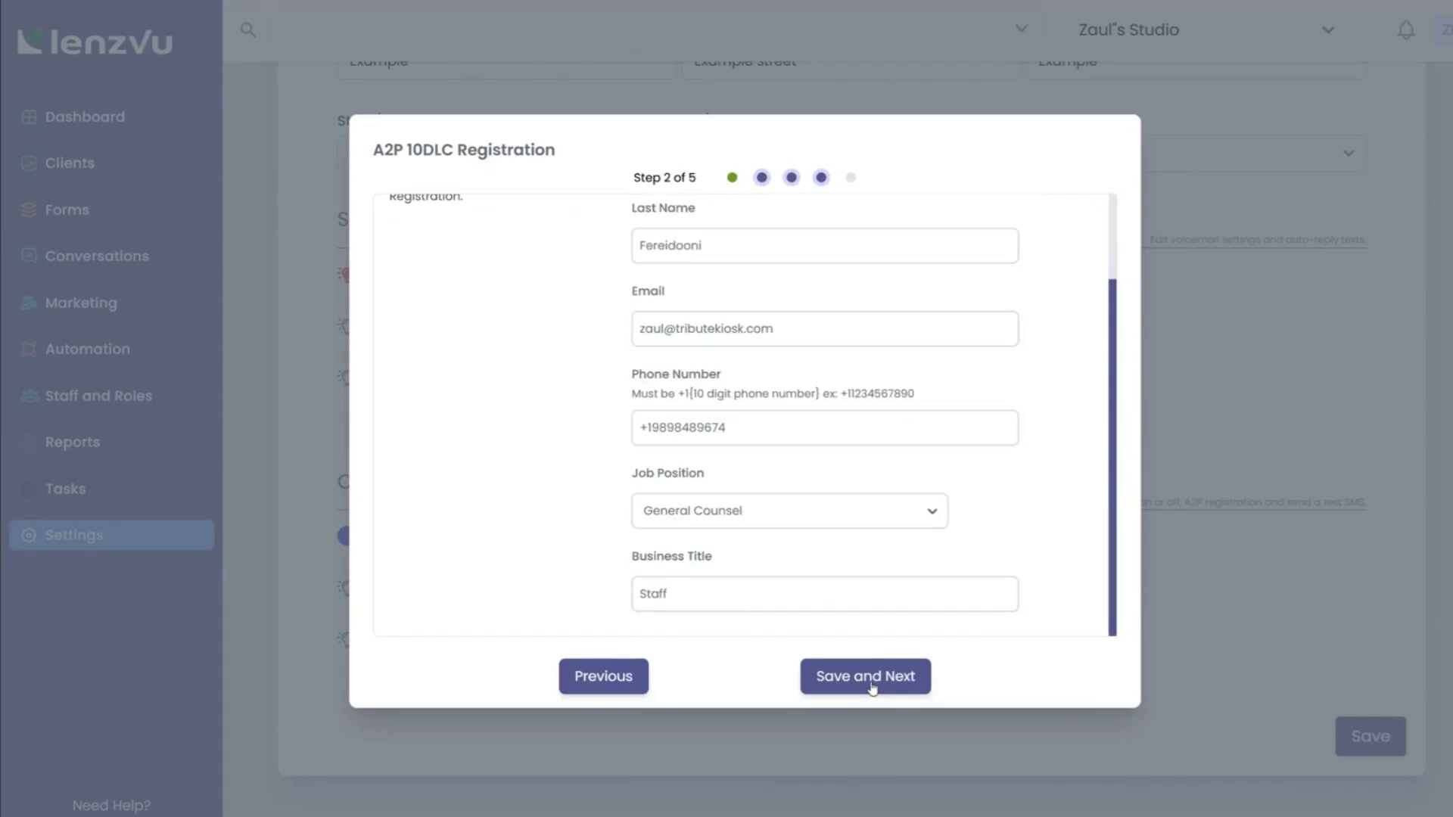
scroll(786, 442, up, 2)
scroll(787, 443, down, 1)
scroll(786, 442, down, 1)
click(845, 681)
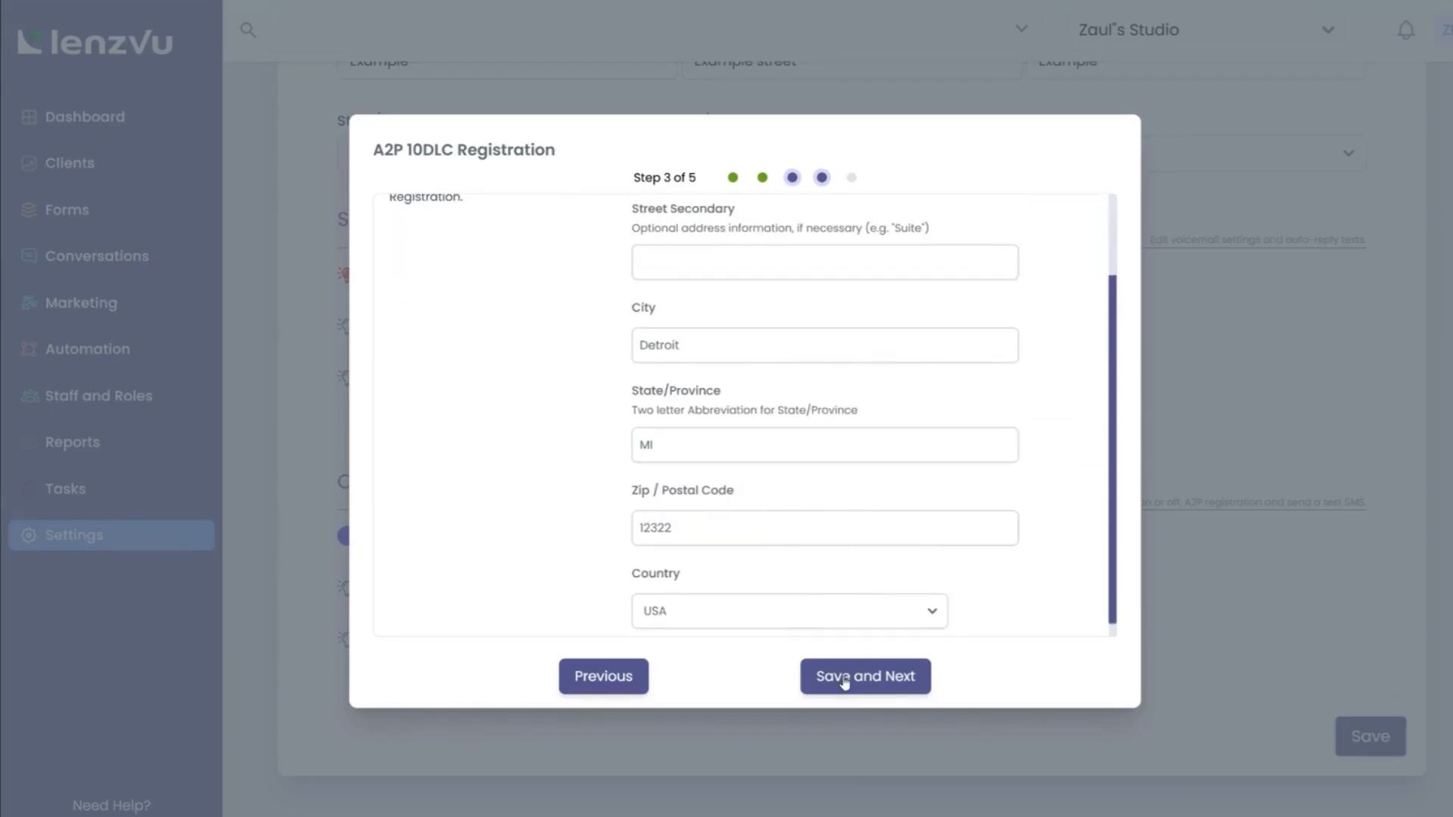
scroll(798, 468, up, 2)
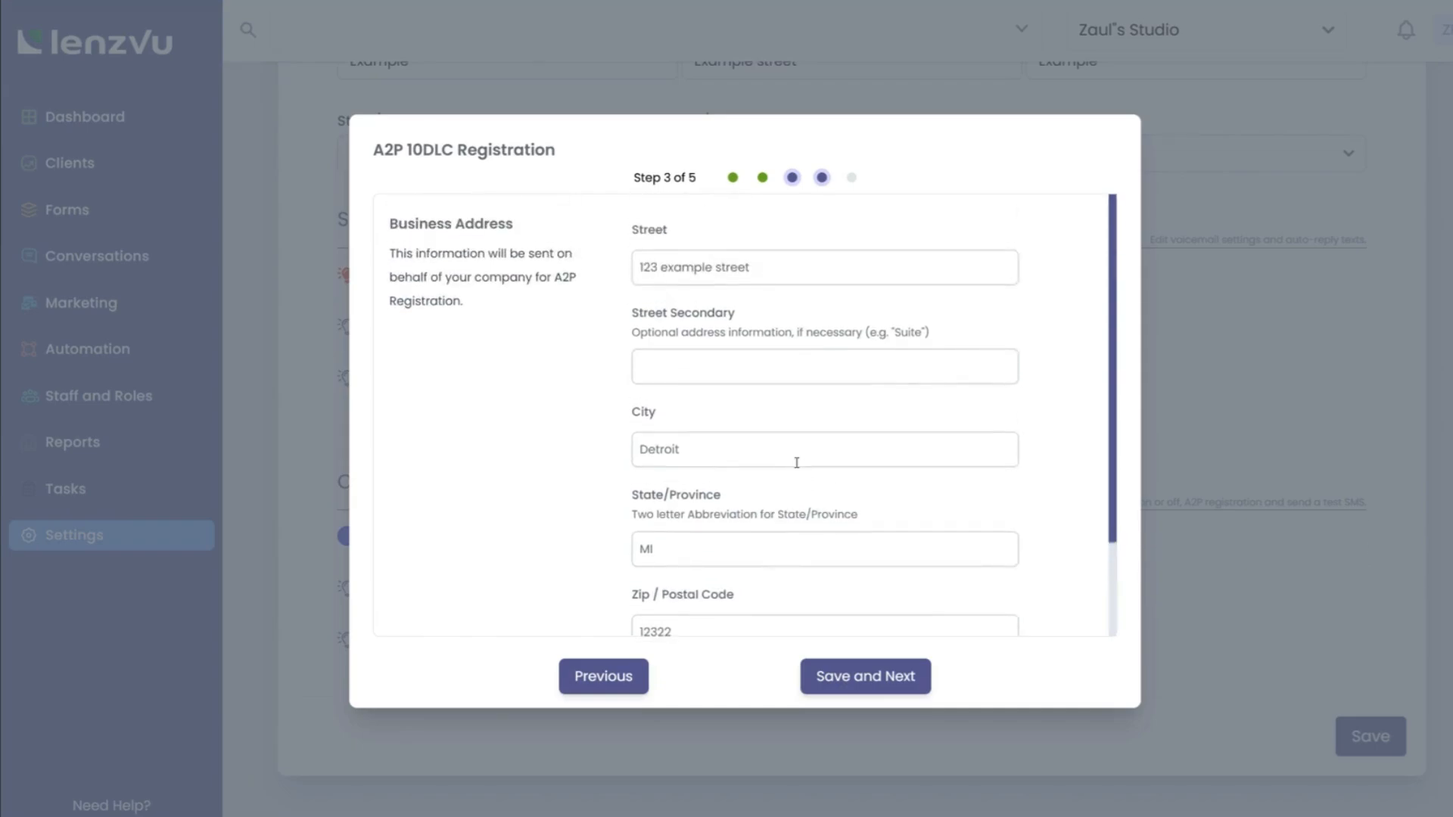
scroll(796, 462, down, 2)
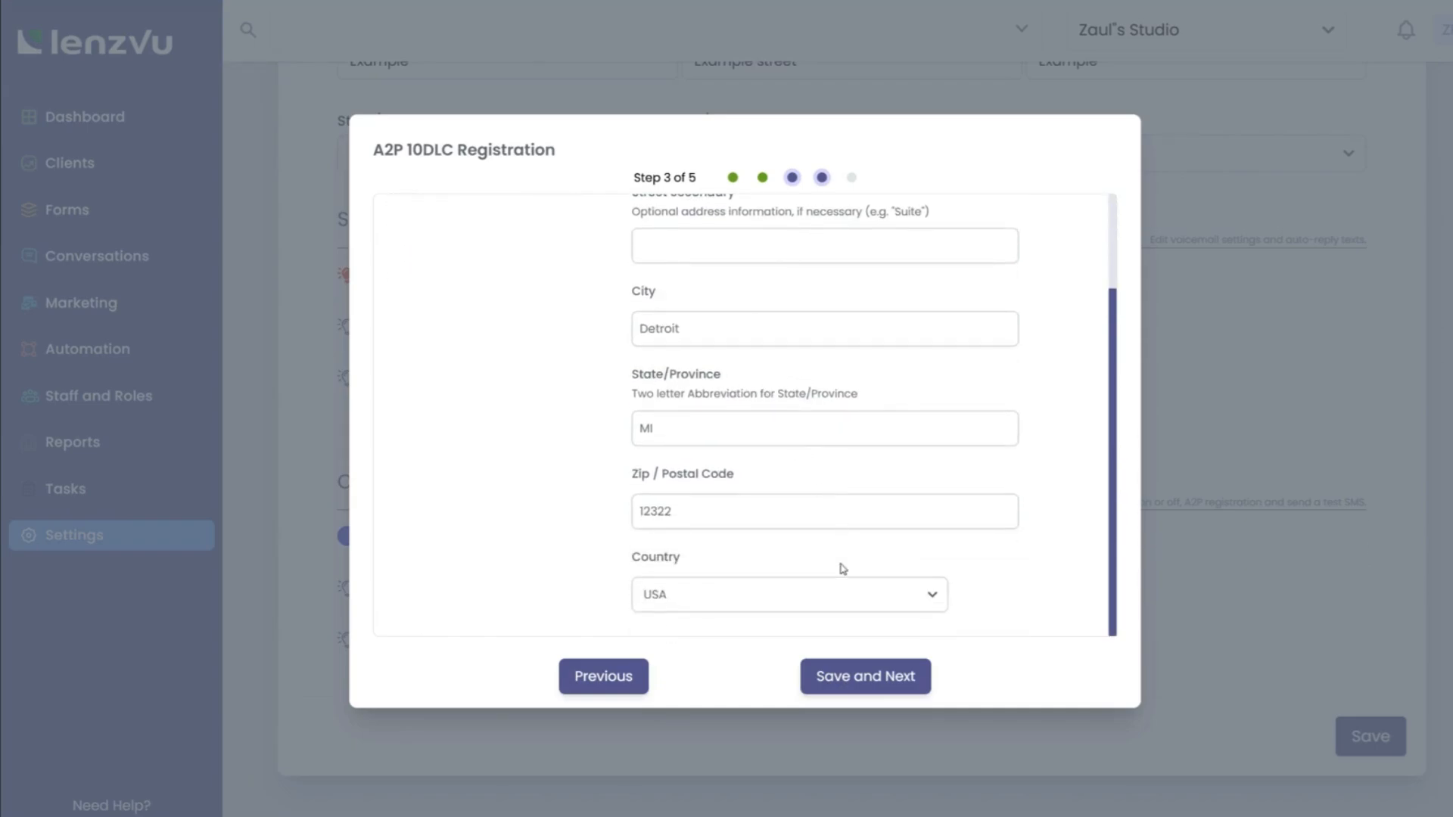
click(840, 677)
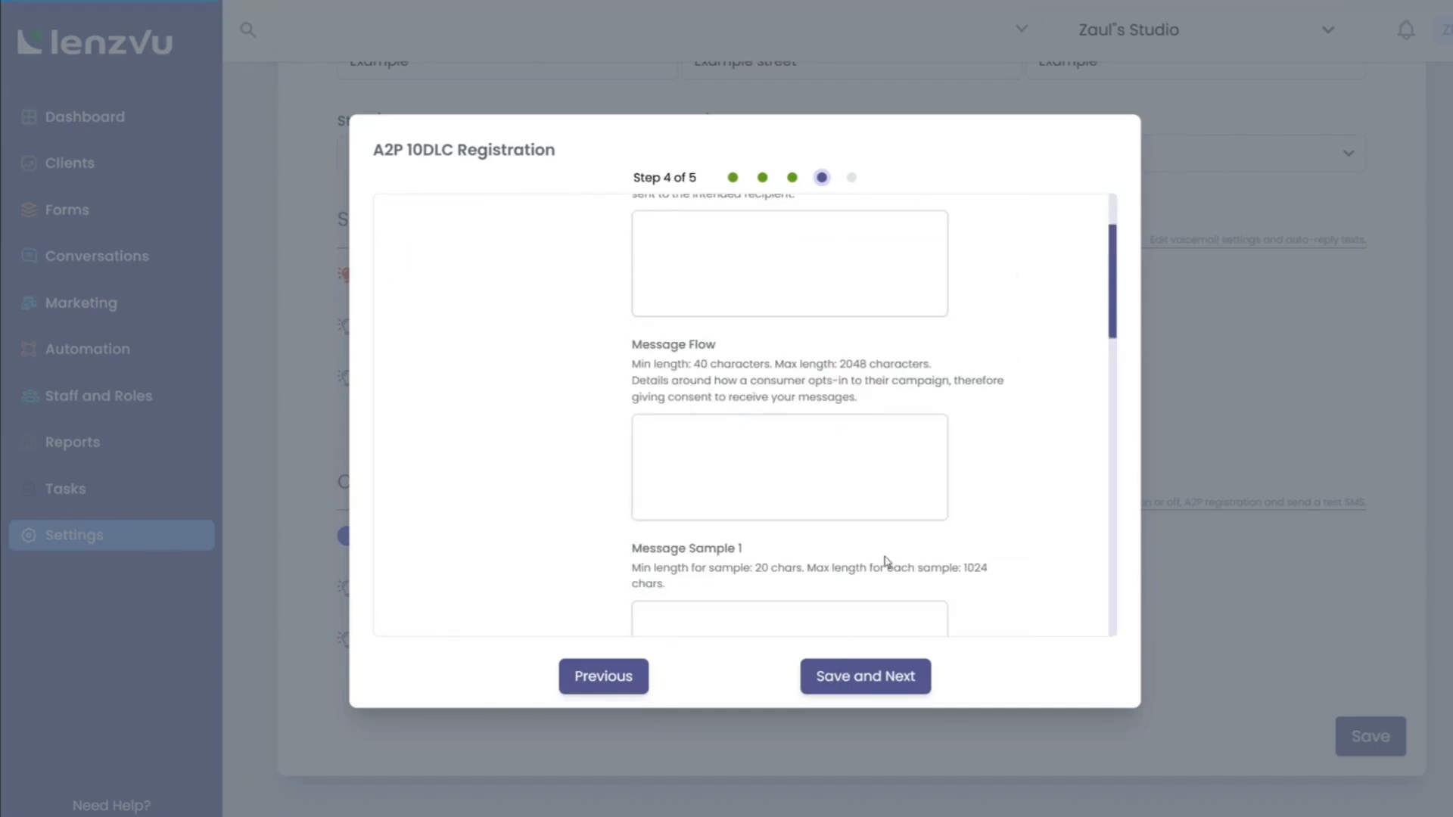
scroll(908, 492, up, 2)
scroll(937, 427, down, 5)
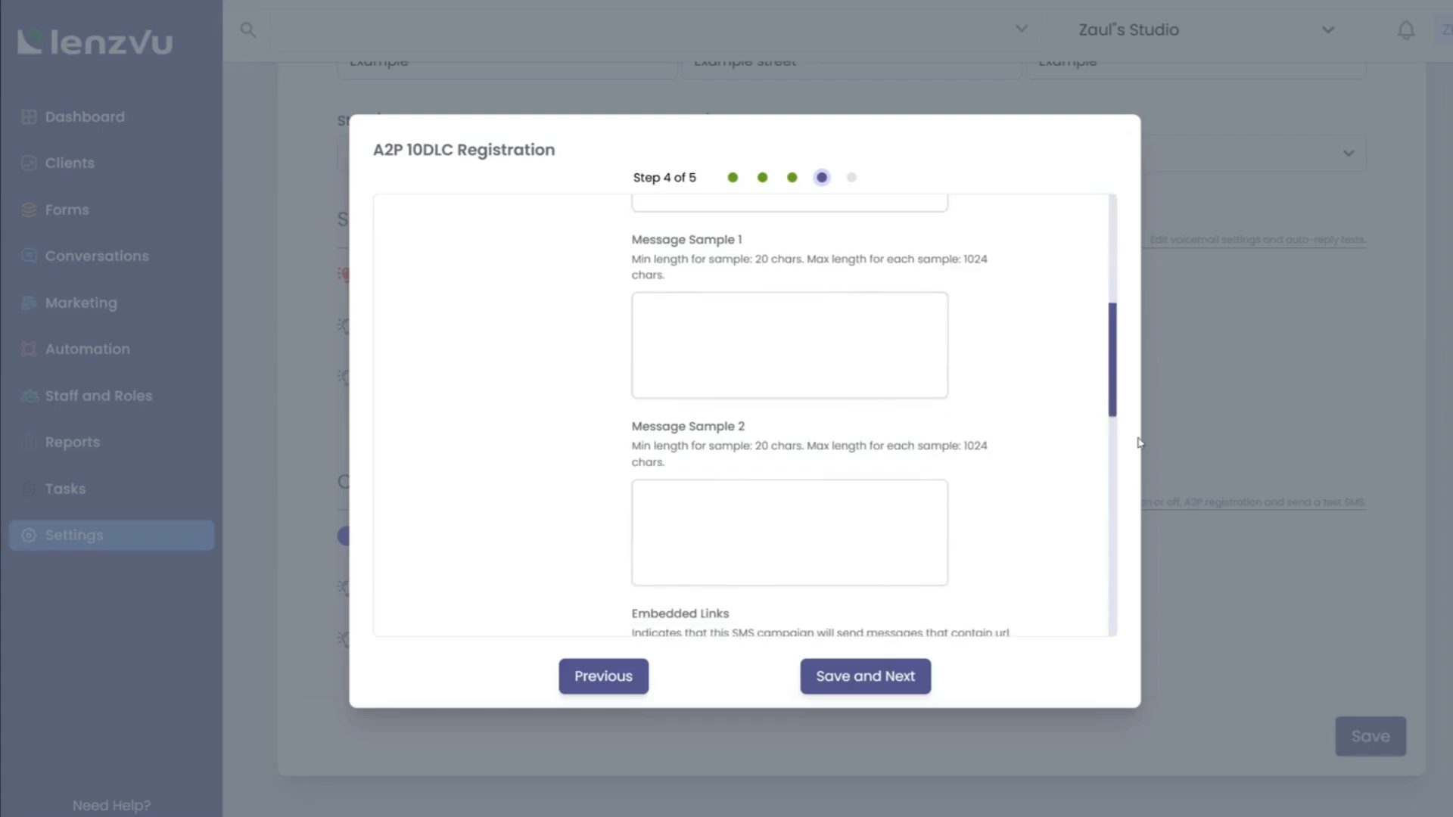
click(1230, 469)
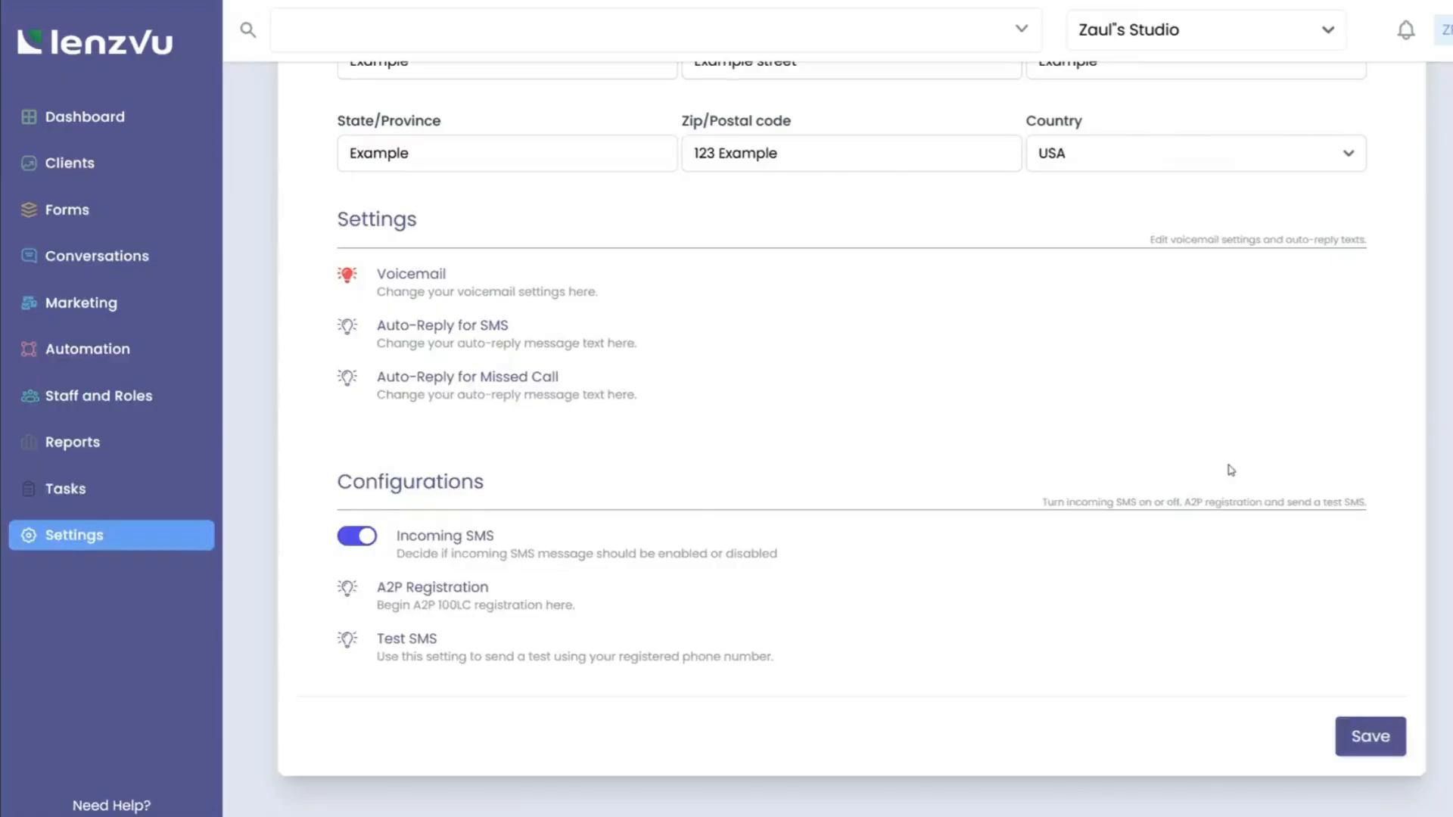
Save phone settings and an unknown-caller voicemail asking callers to call back at '1 2 3 example number'.
click(1369, 738)
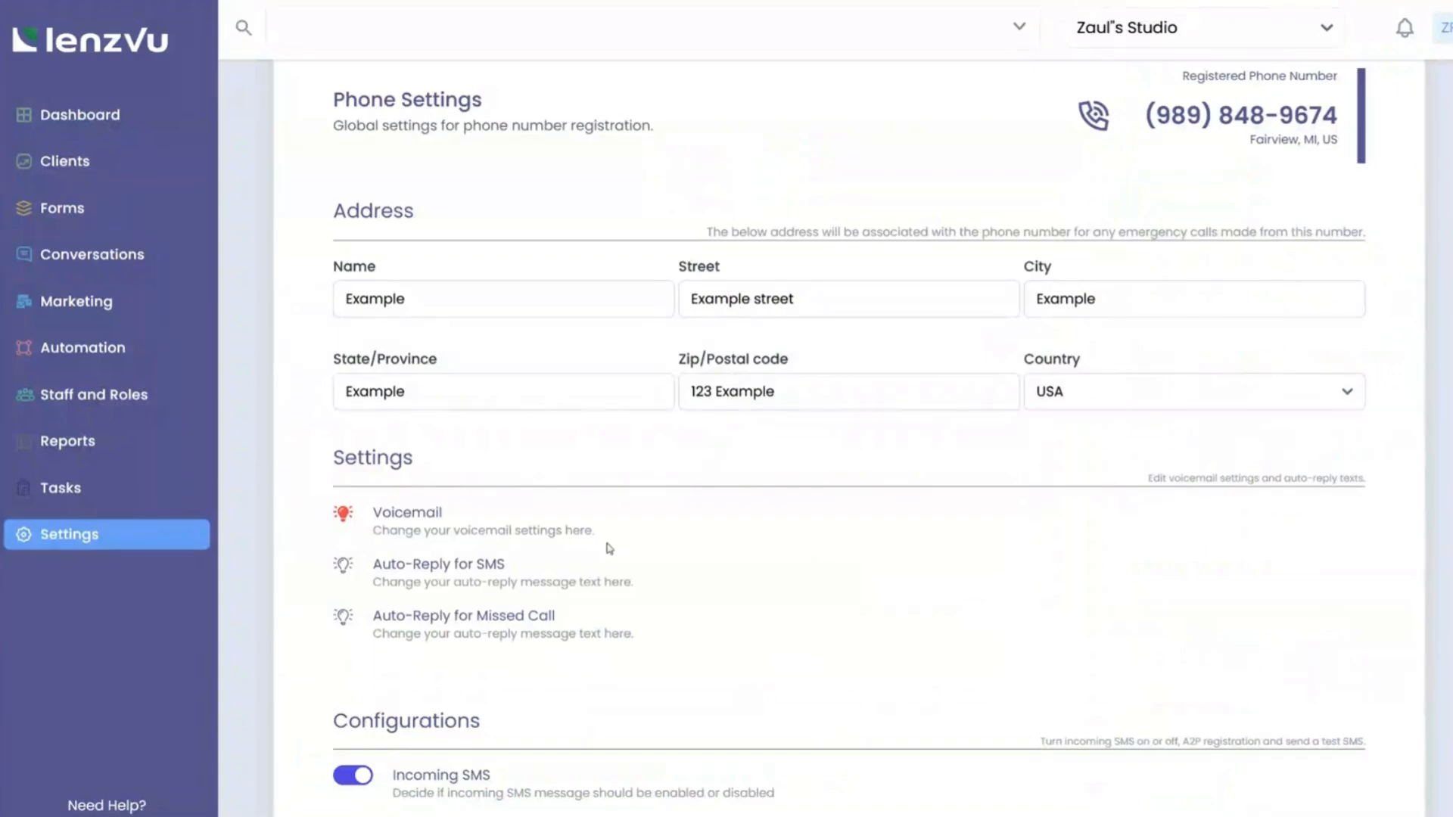
scroll(567, 542, down, 2)
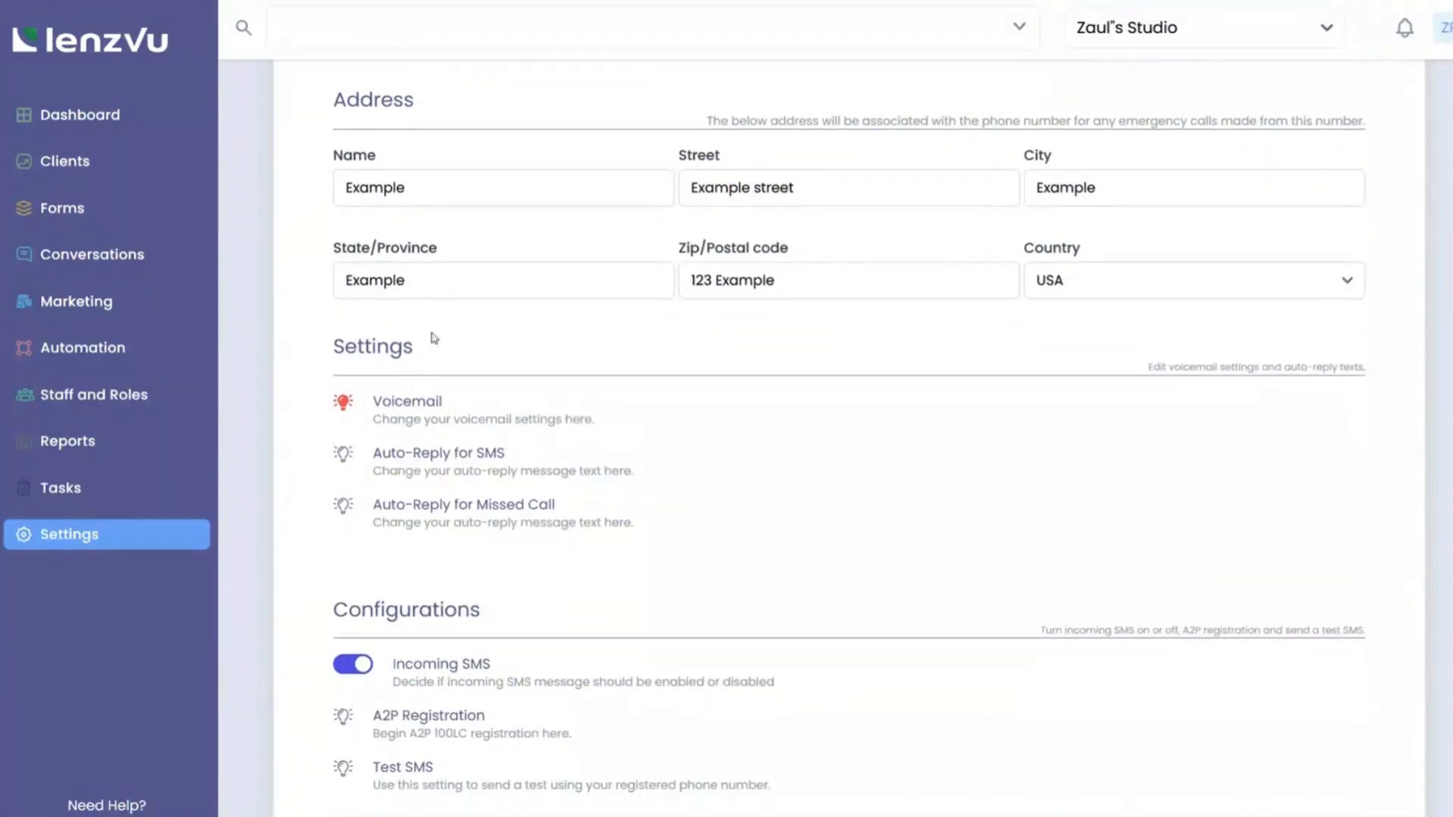
click(409, 405)
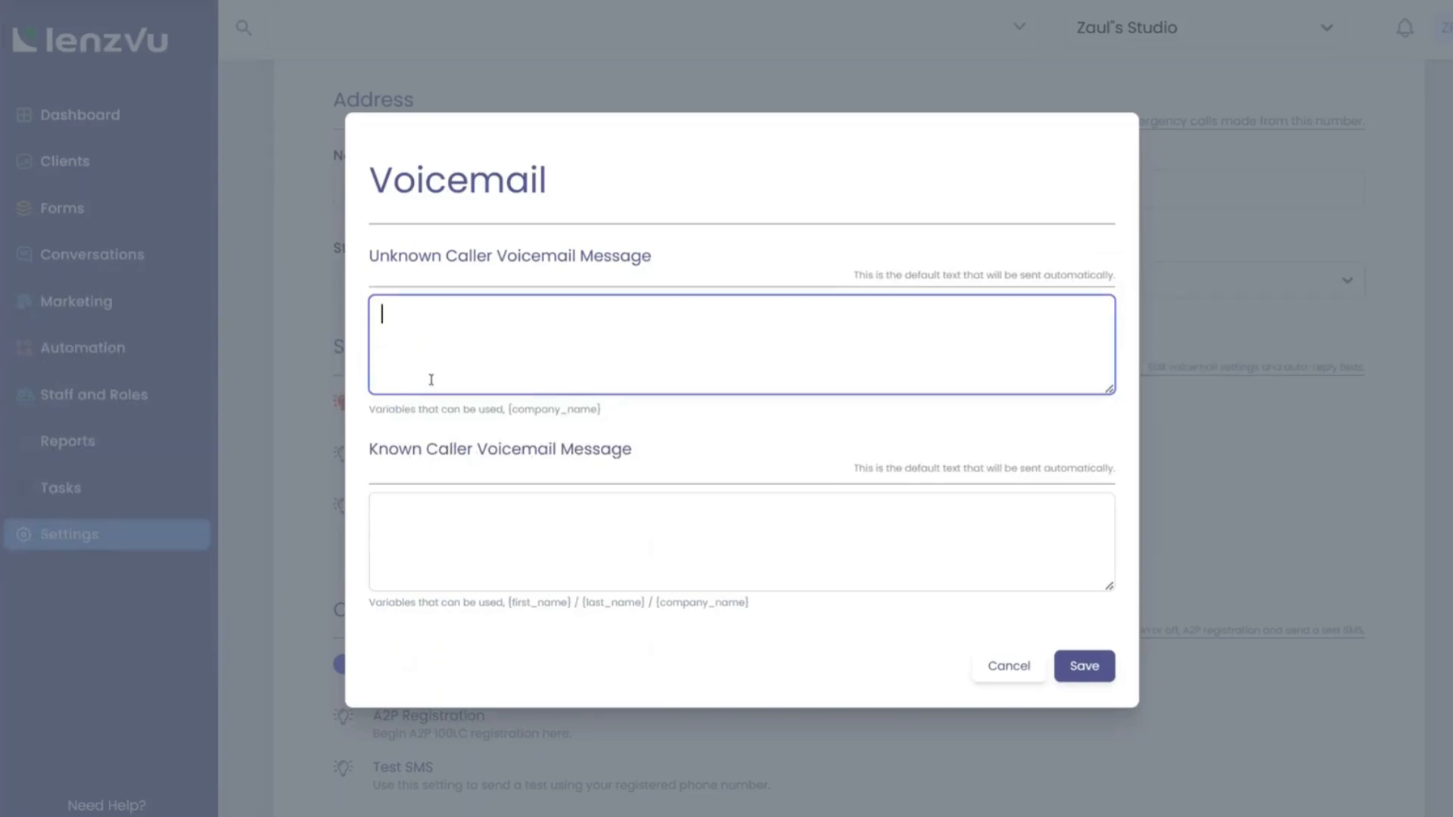
text(Thank you for callin)
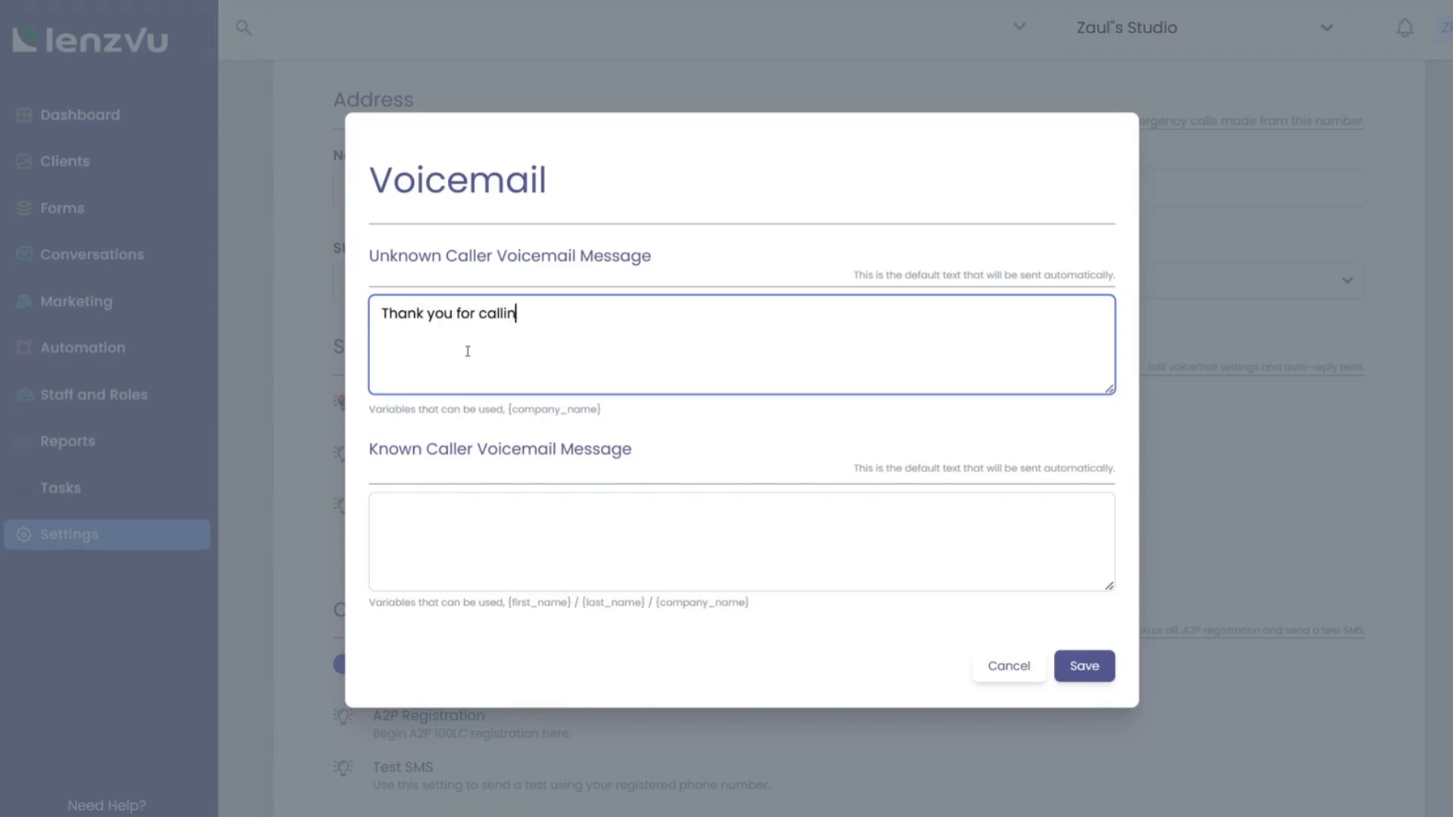
text(g! Sorry we couldn't get to you)
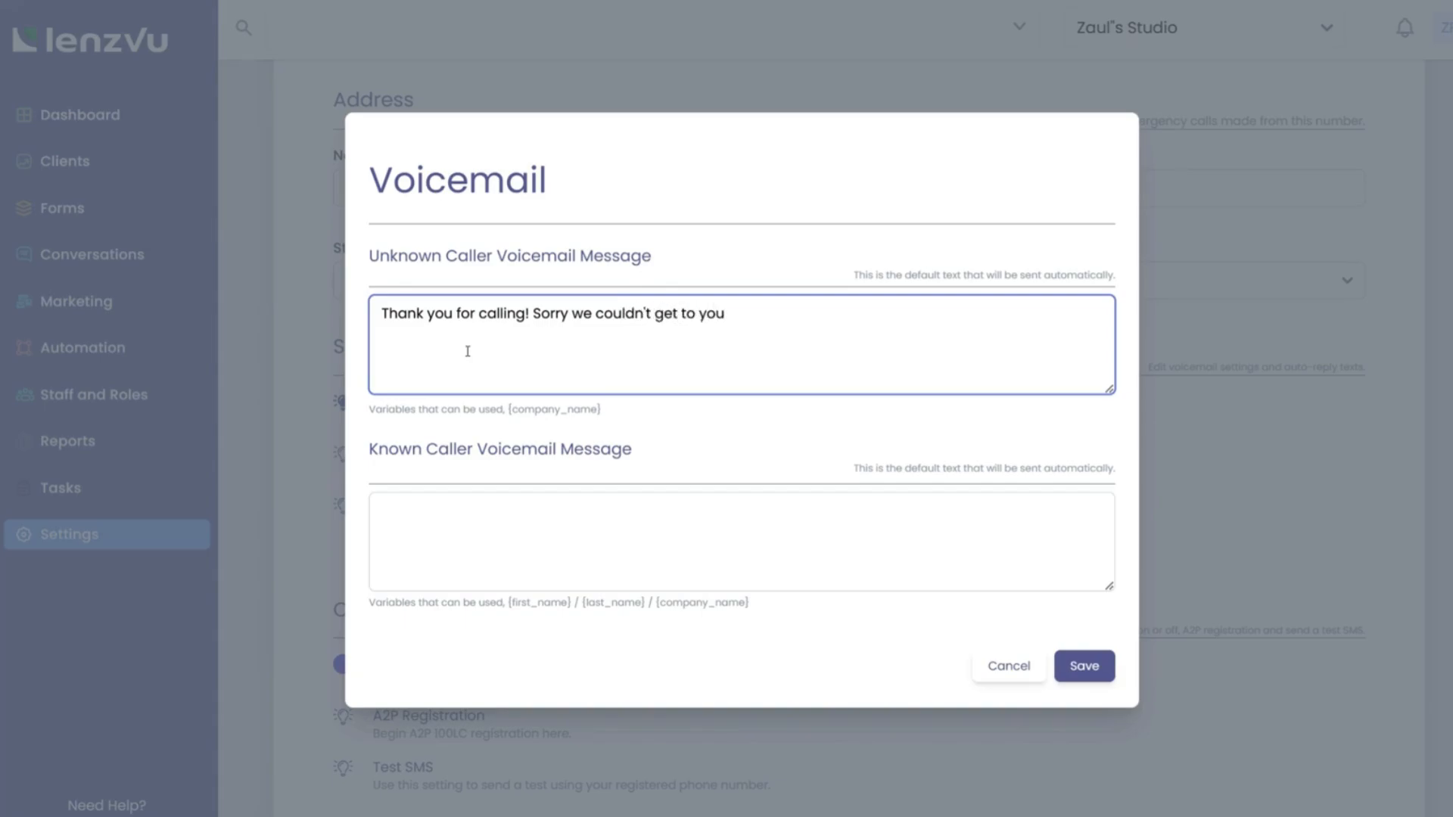
text(. Please call us back at )
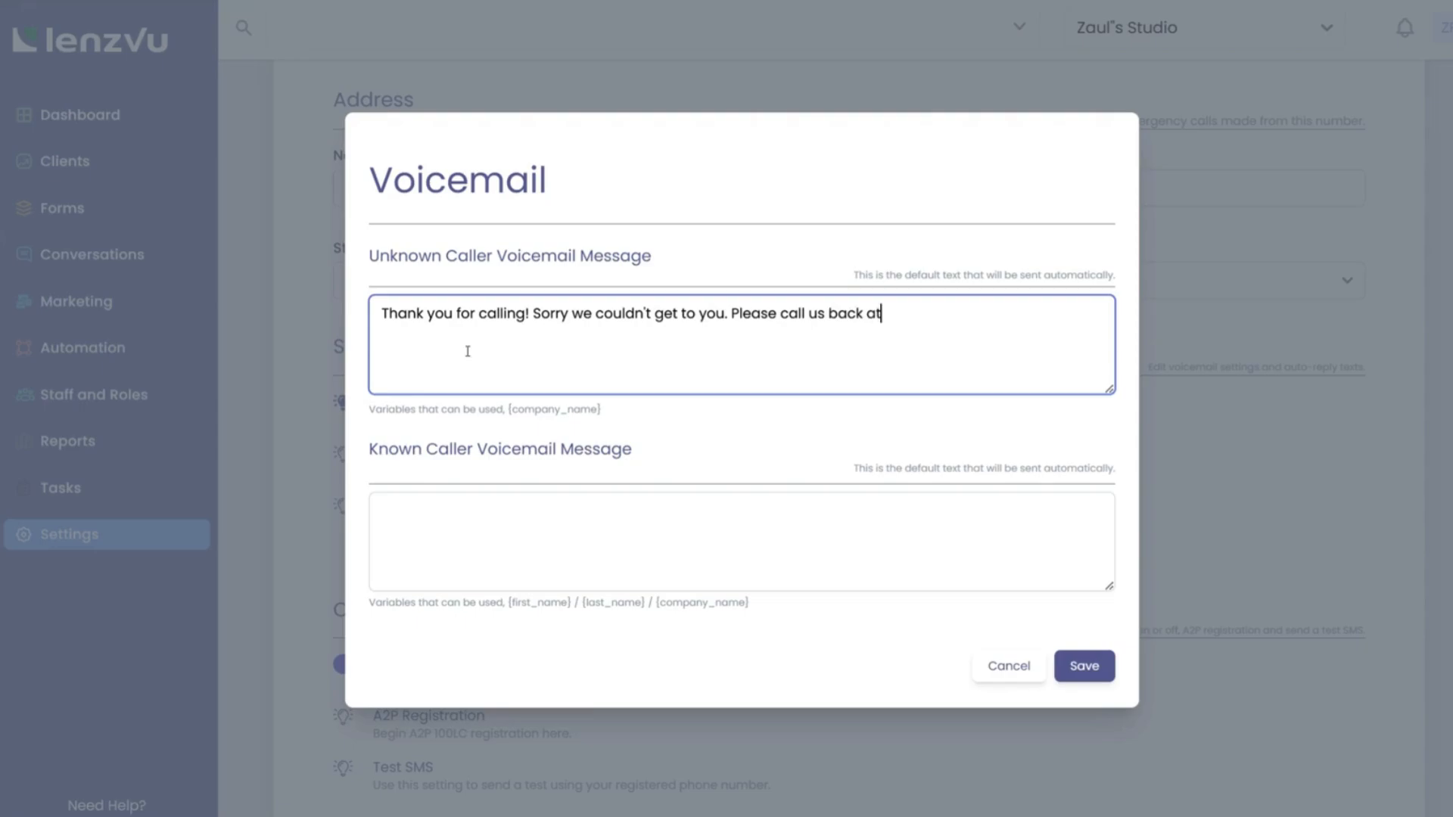
text(1 2 3 example number)
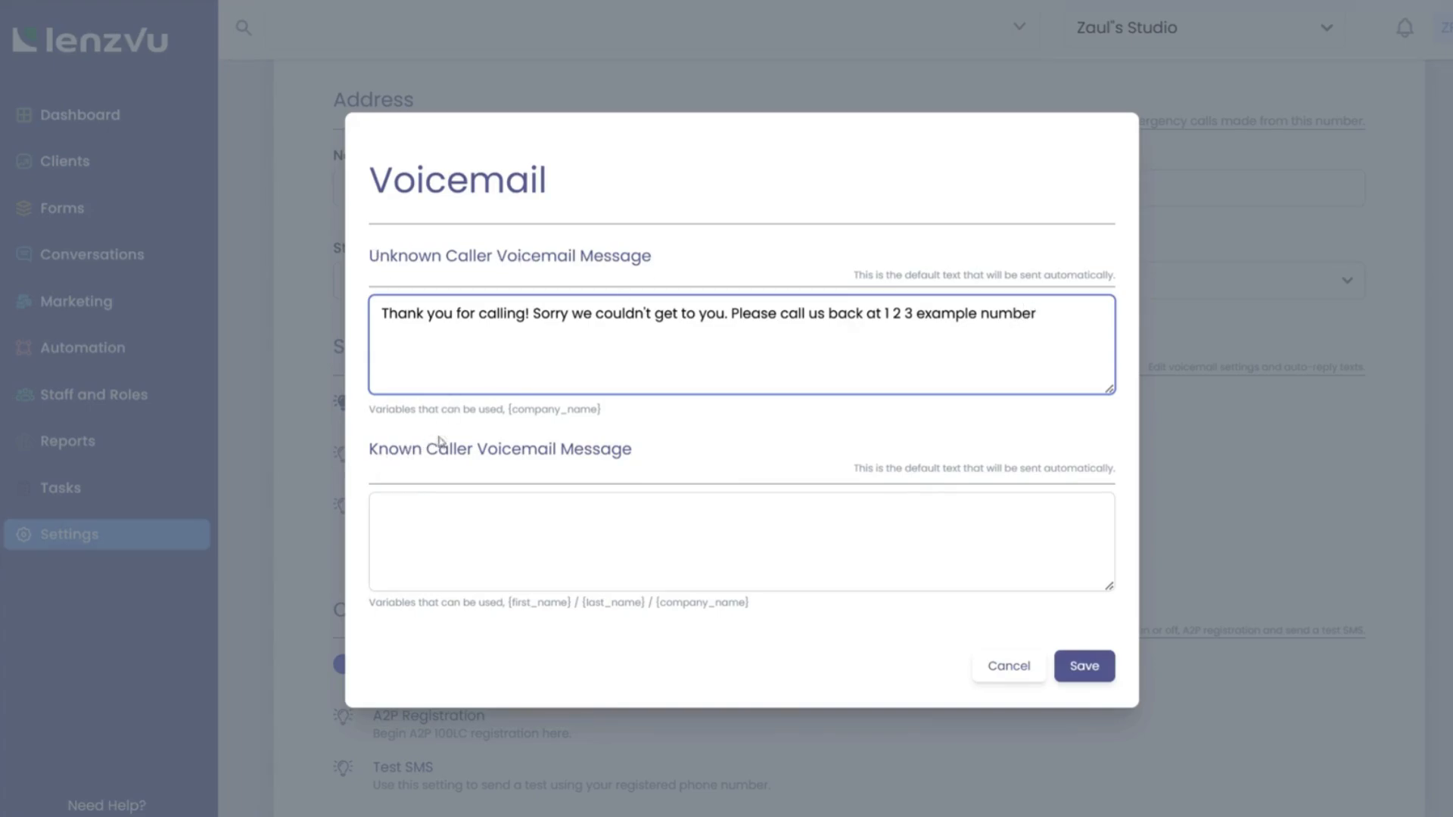
drag(371, 604, 761, 613)
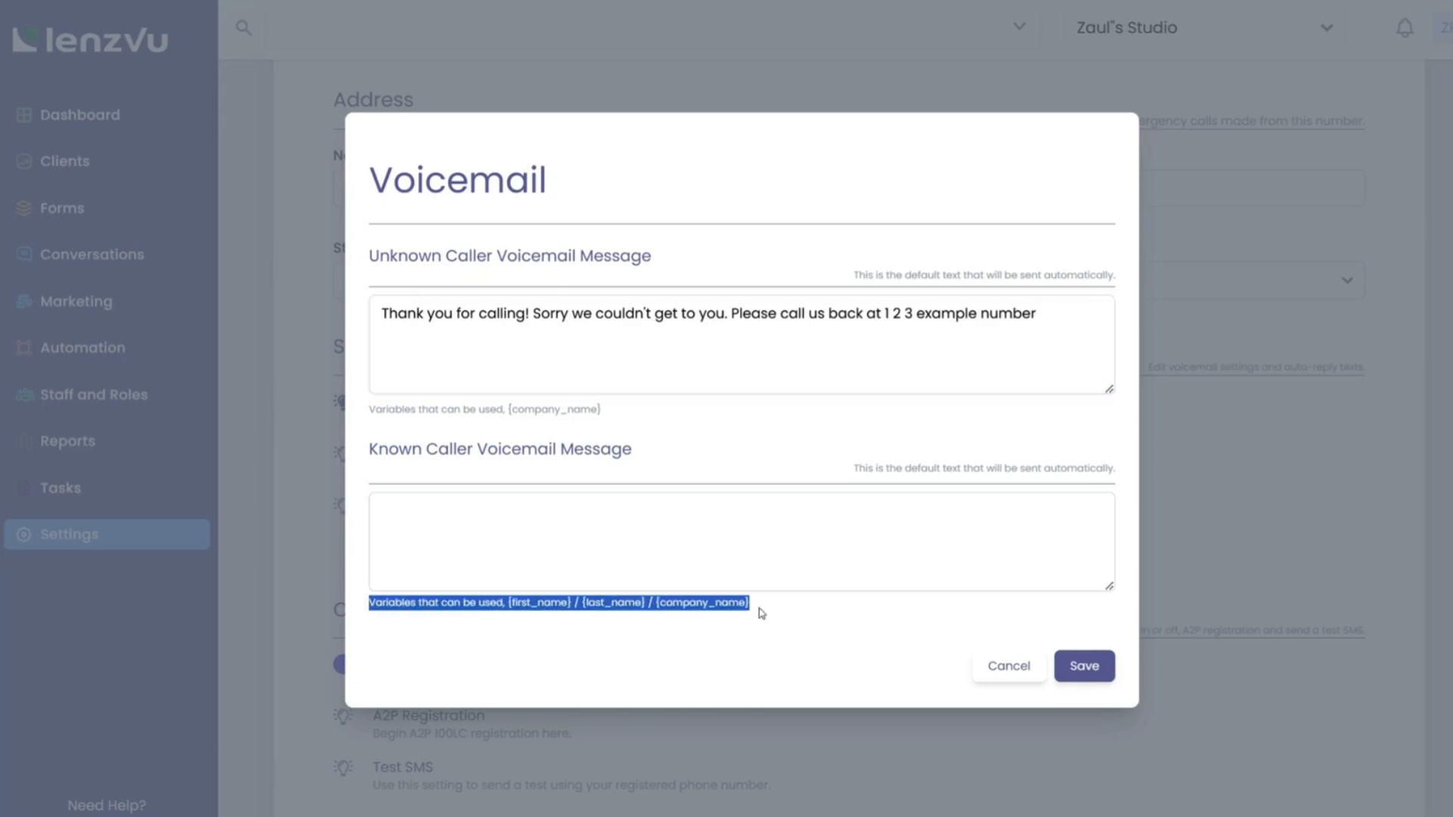
click(1104, 670)
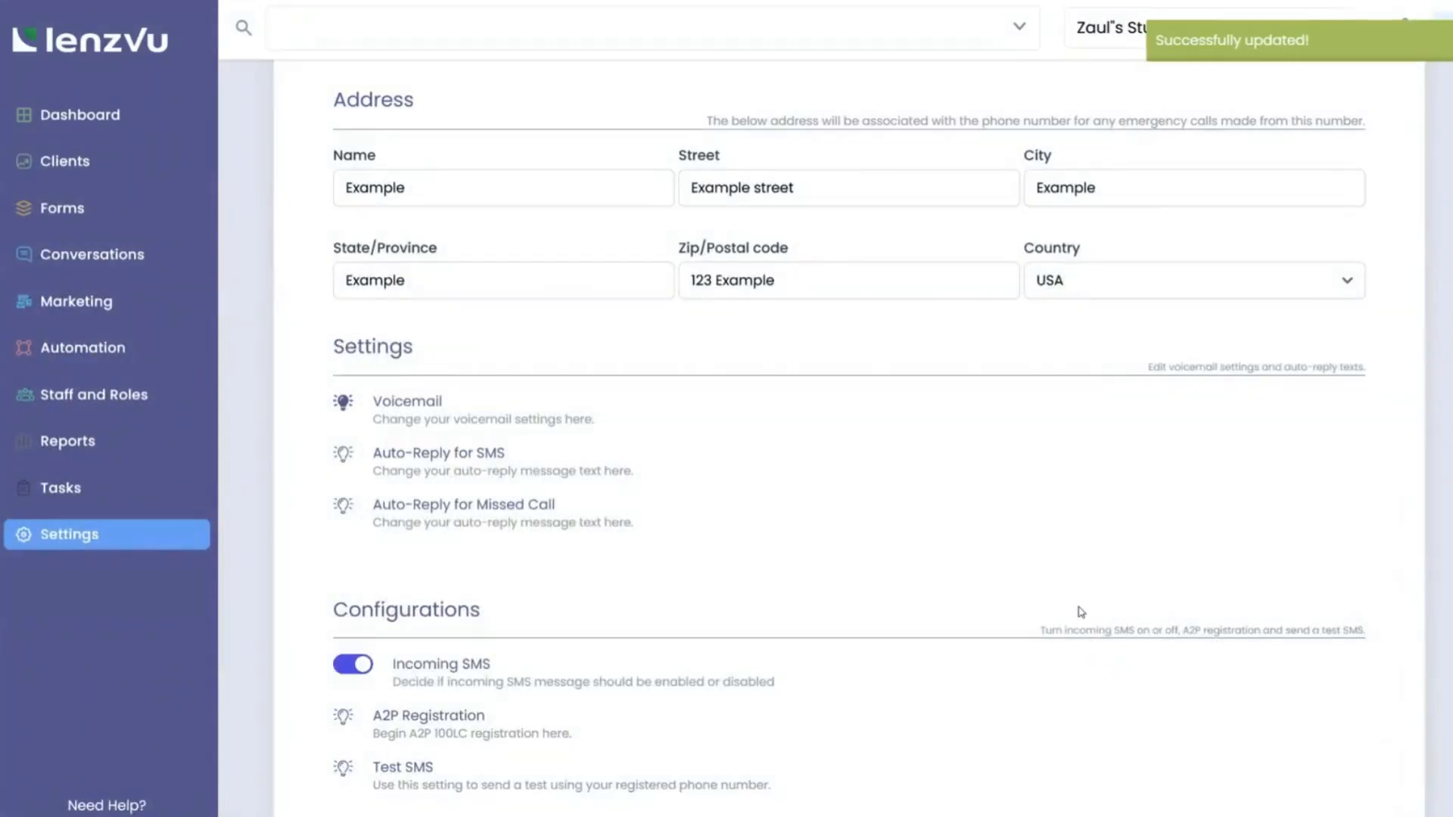
scroll(1080, 609, down, 2)
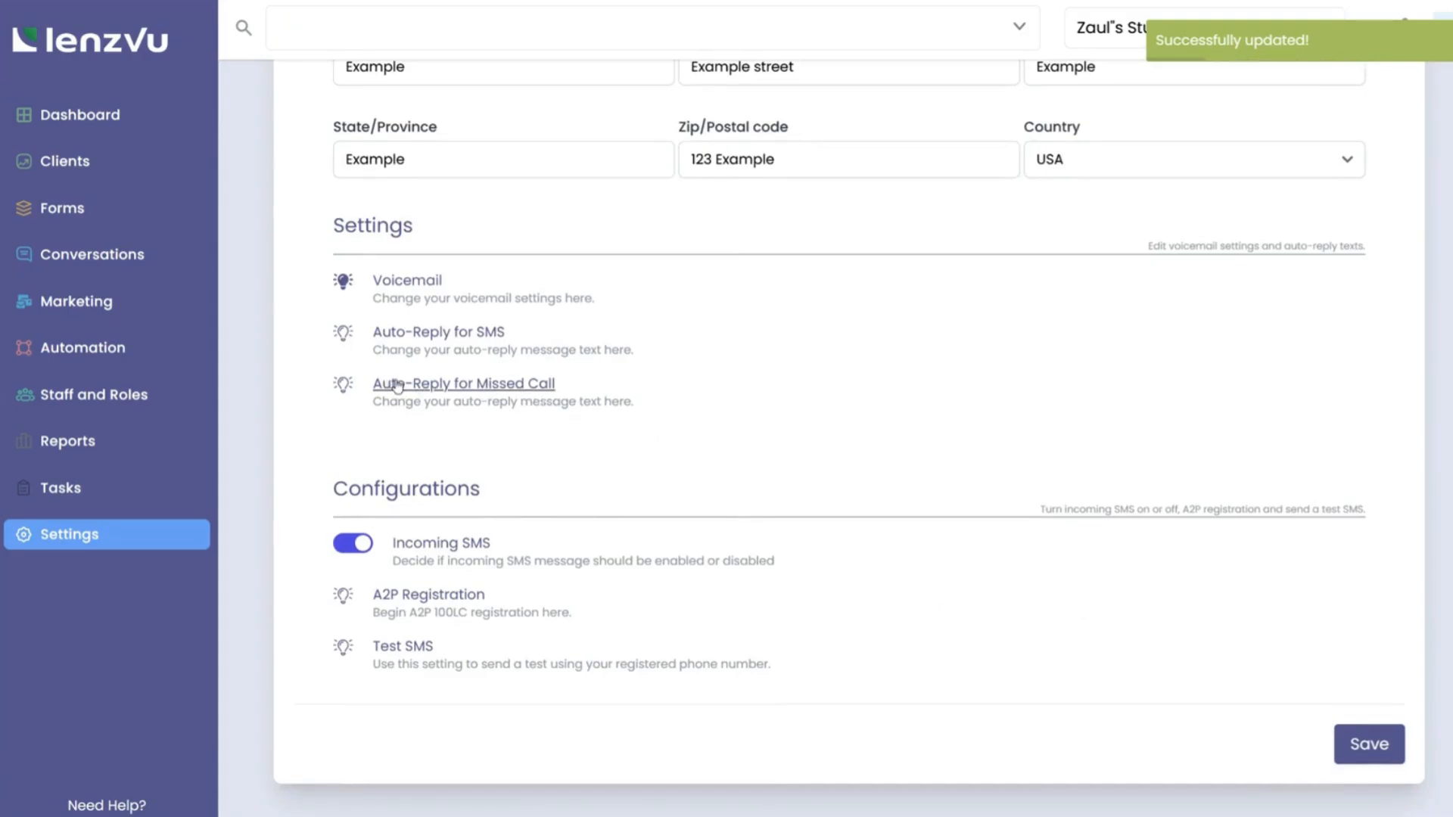
Save 'Thanks for calling' as the missed-call auto-reply text, then go to Notifications.
click(496, 381)
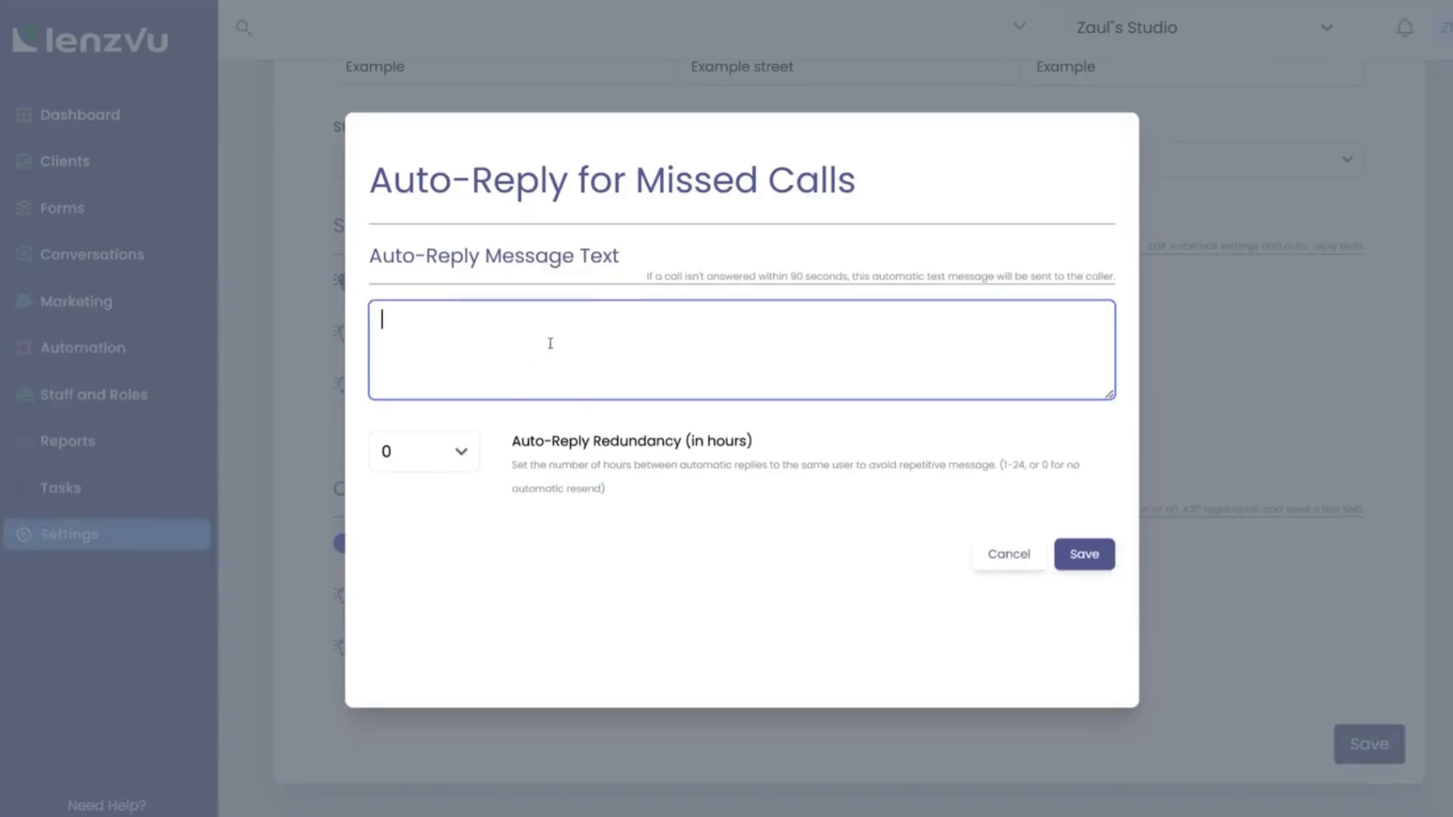
drag(647, 277, 1122, 286)
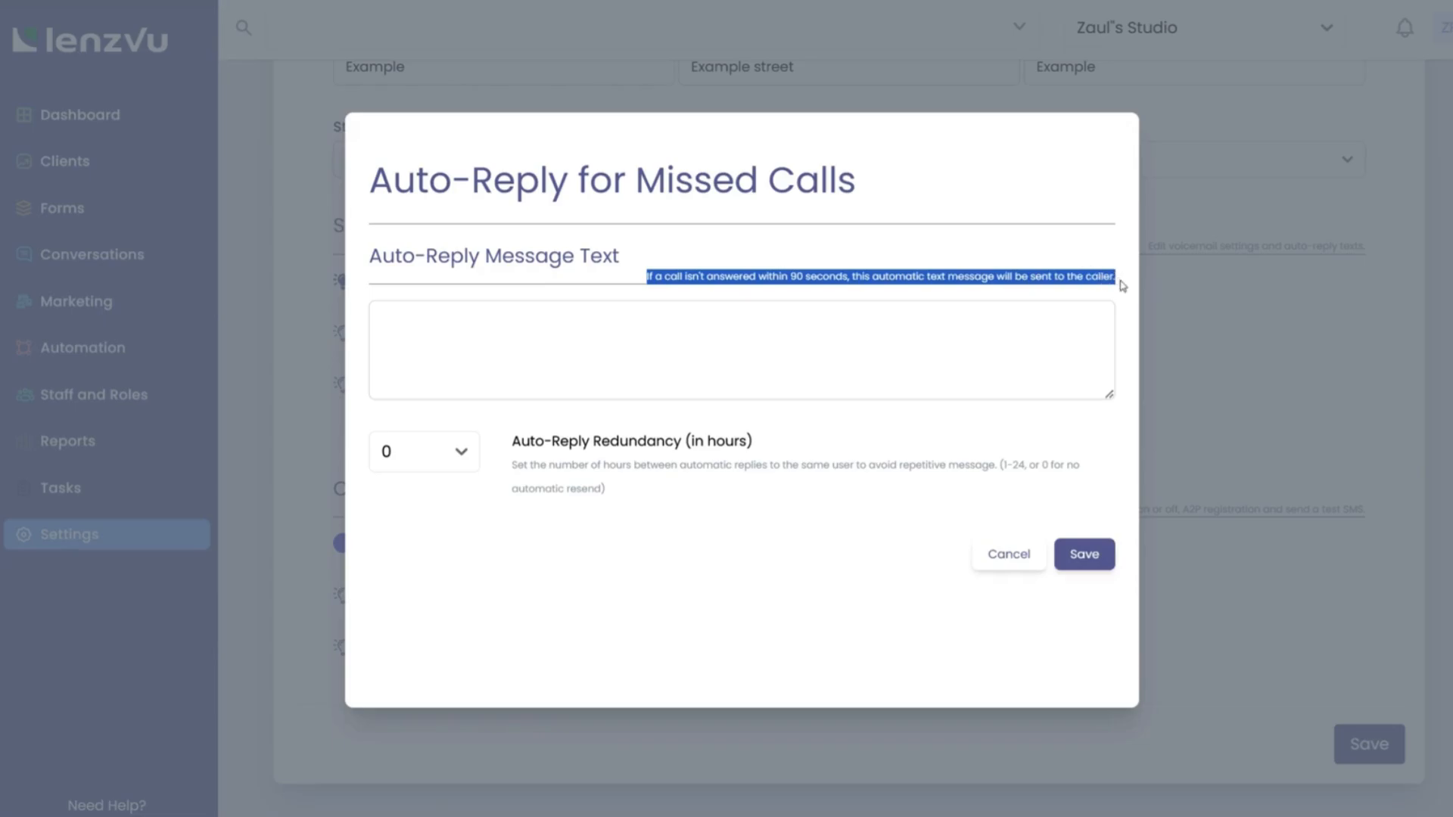
click(742, 352)
text(Thanks for calling!)
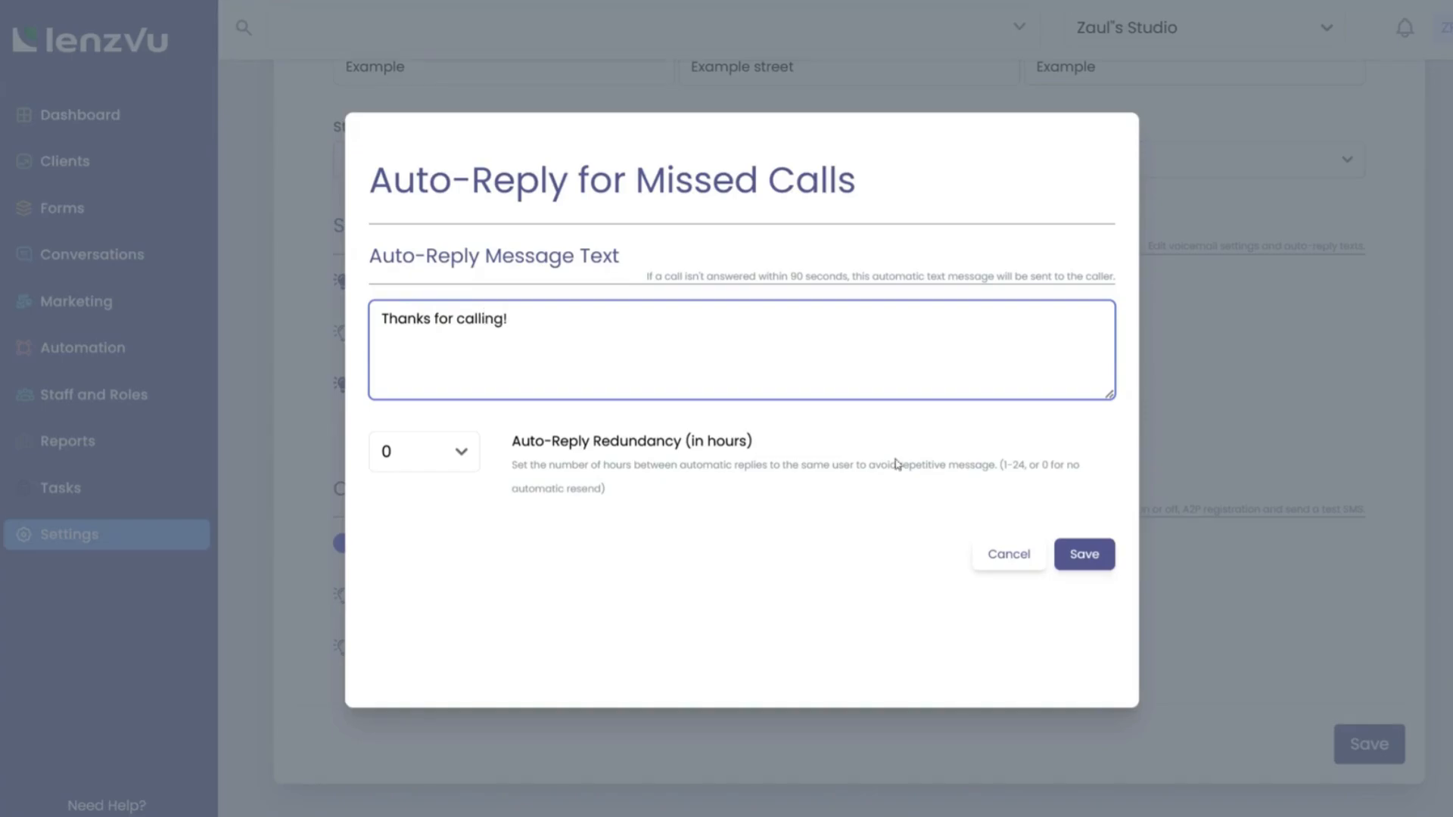
click(1089, 557)
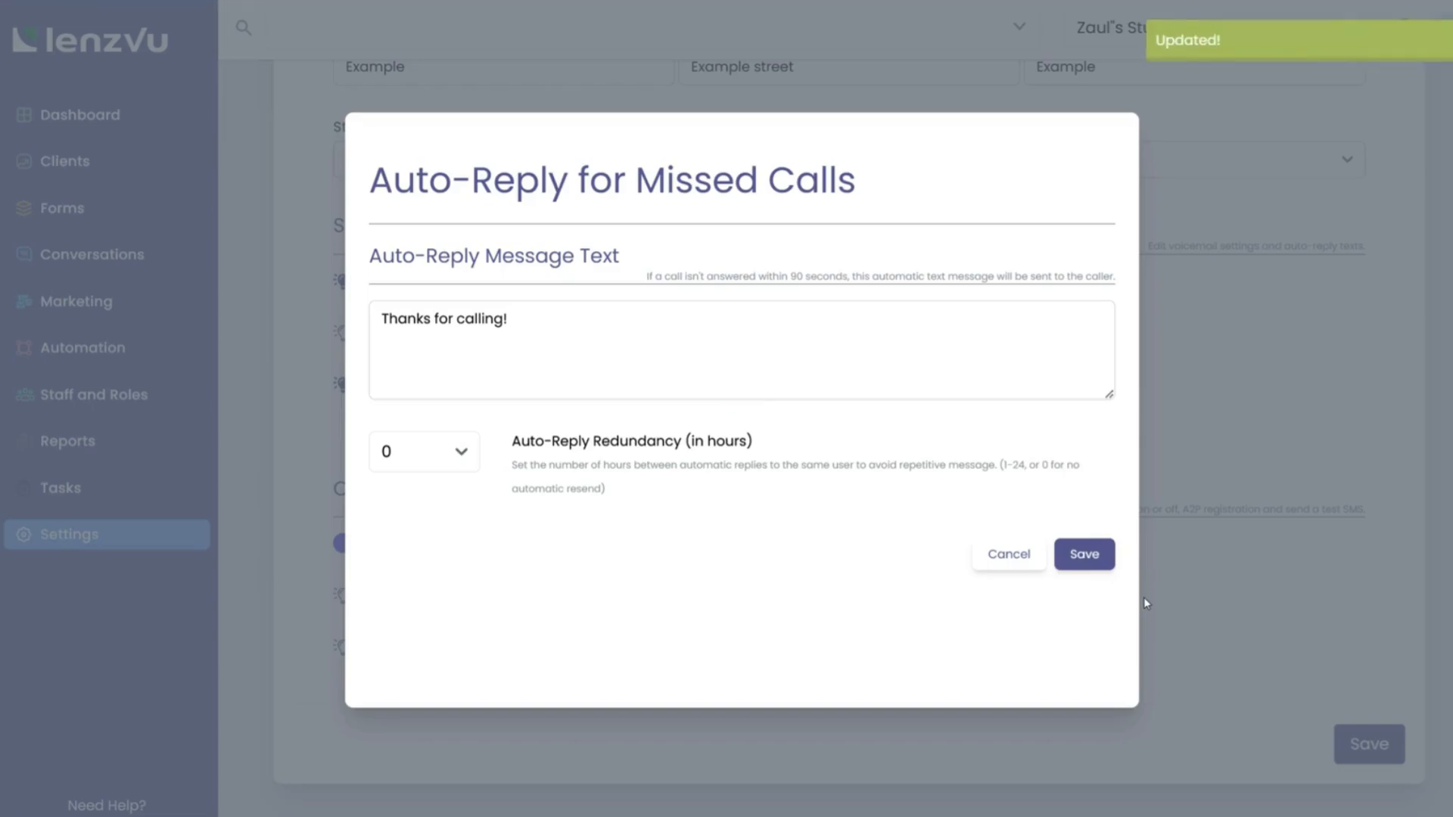
click(1188, 618)
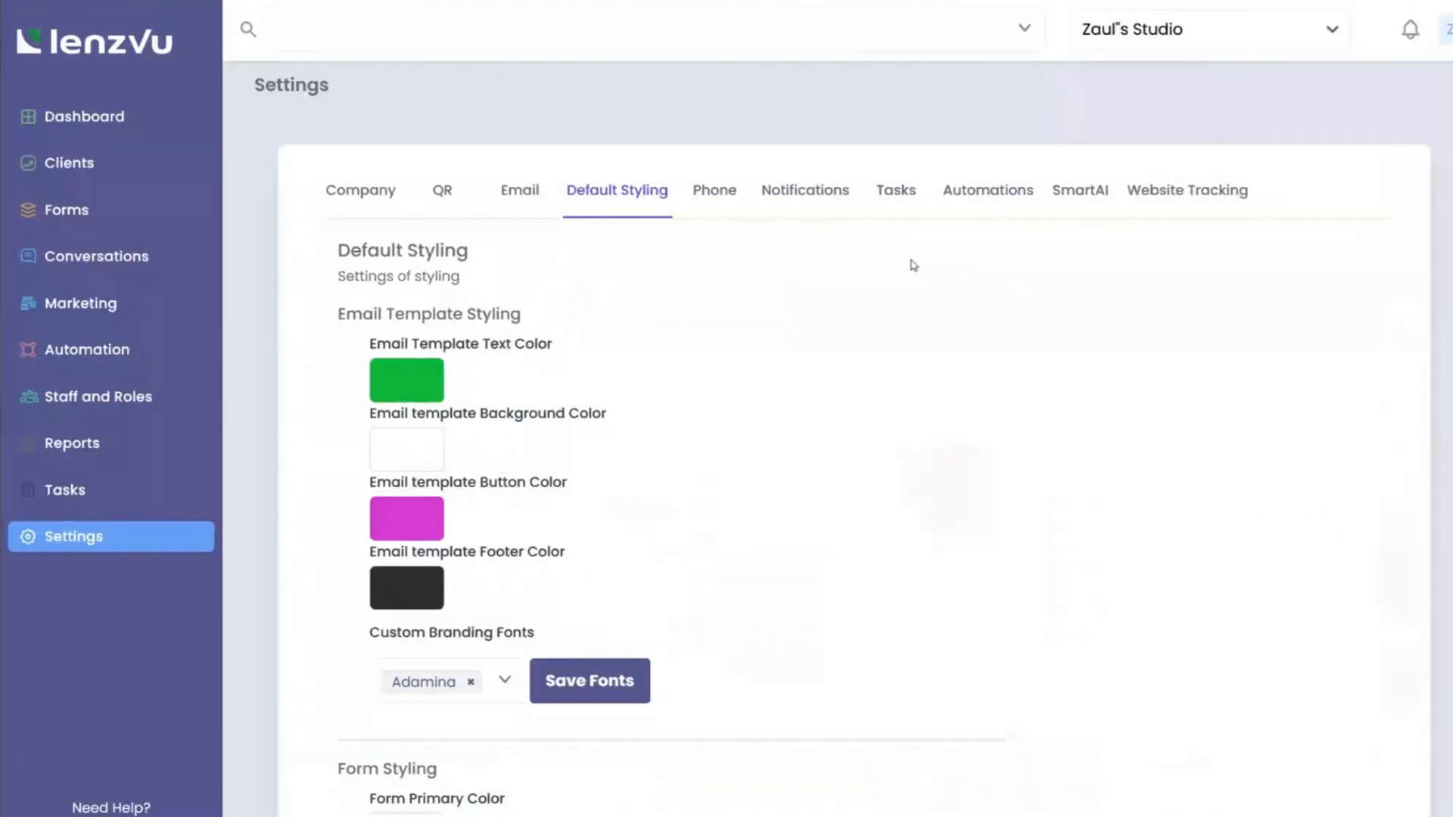
click(769, 200)
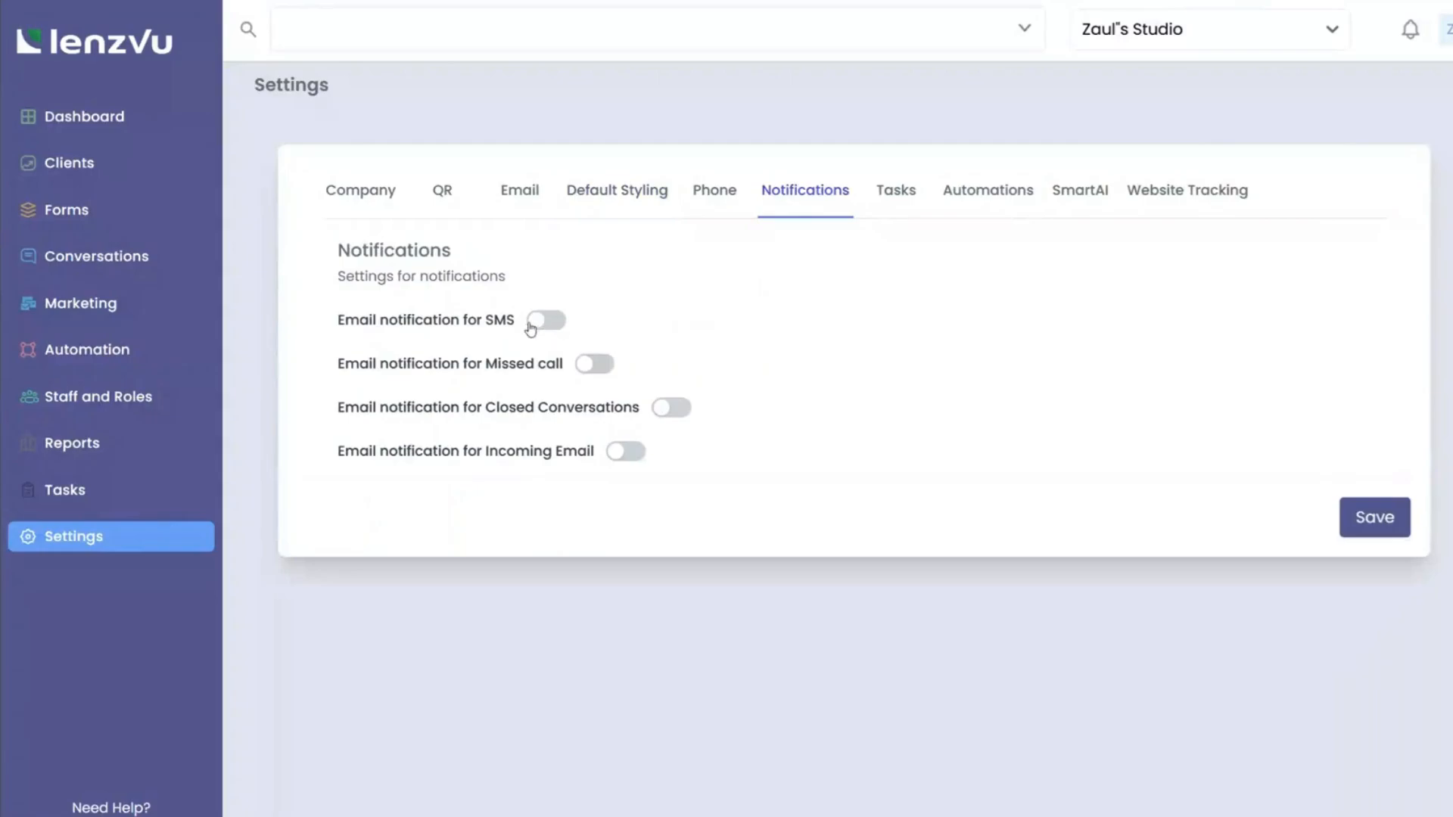
Turn on SMS email notifications with a recipient address, plus missed-call and closed-conversation notifications.
click(540, 324)
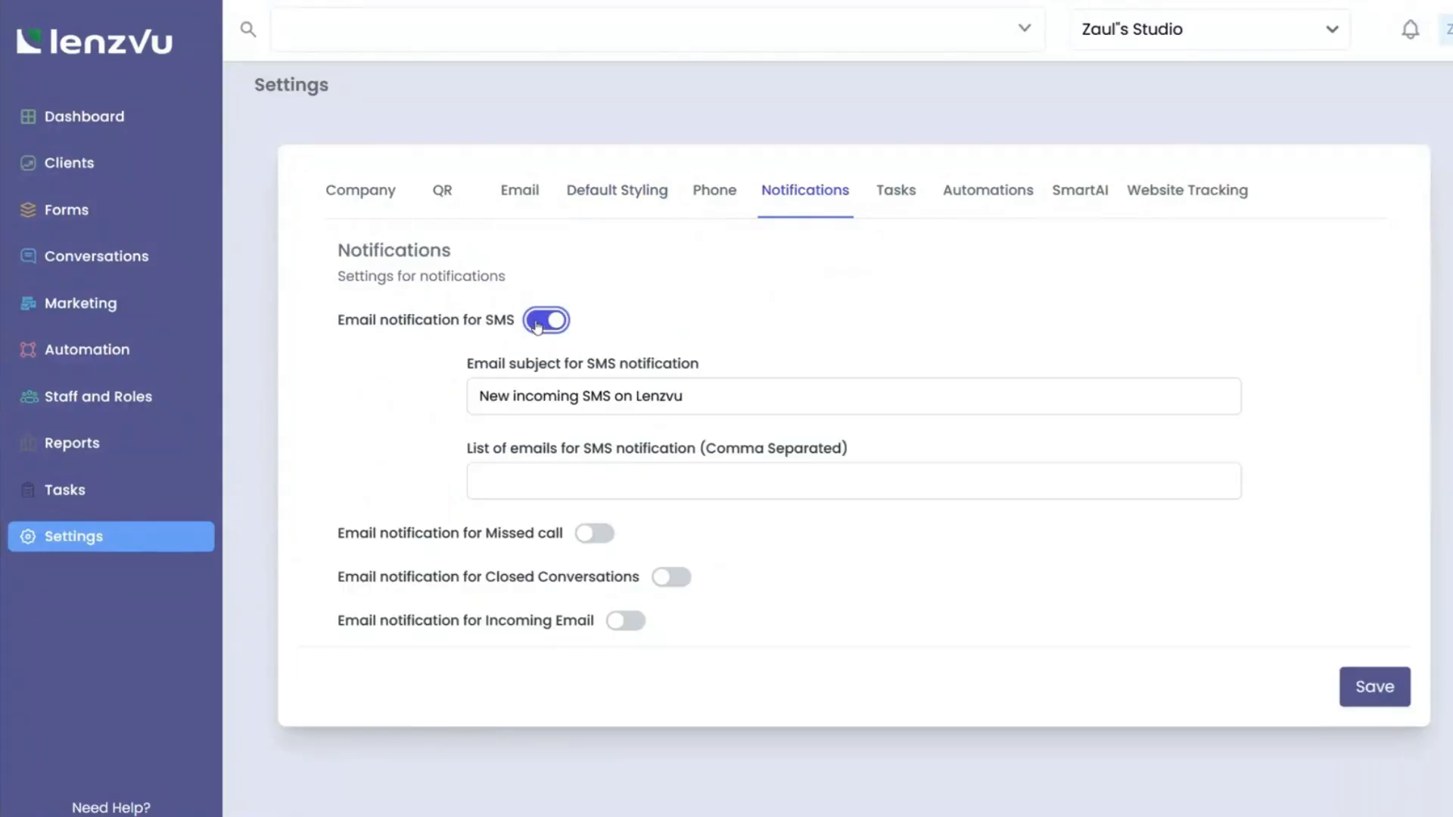
drag(690, 390, 448, 398)
click(522, 474)
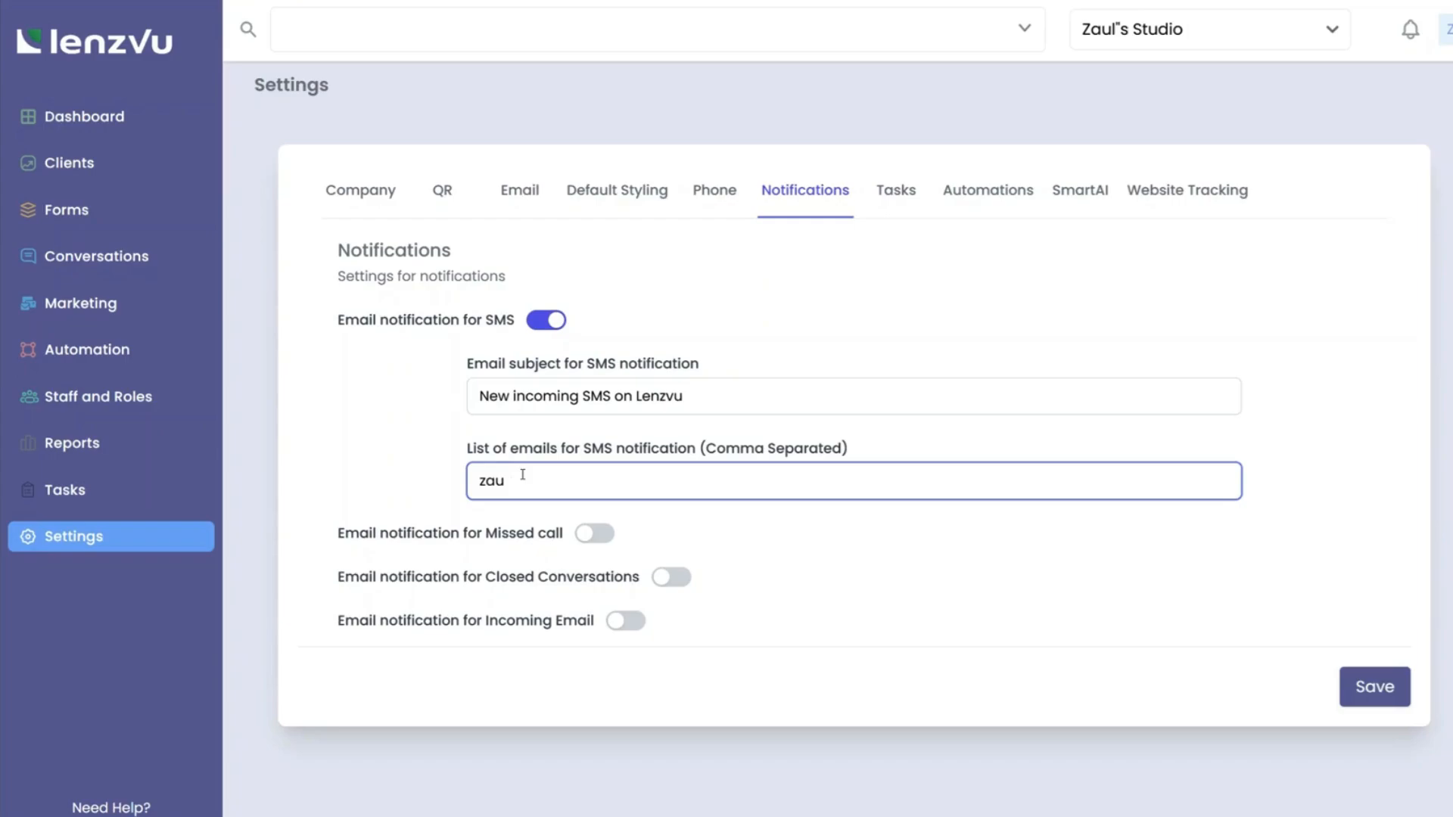
click(594, 533)
scroll(692, 619, down, 1)
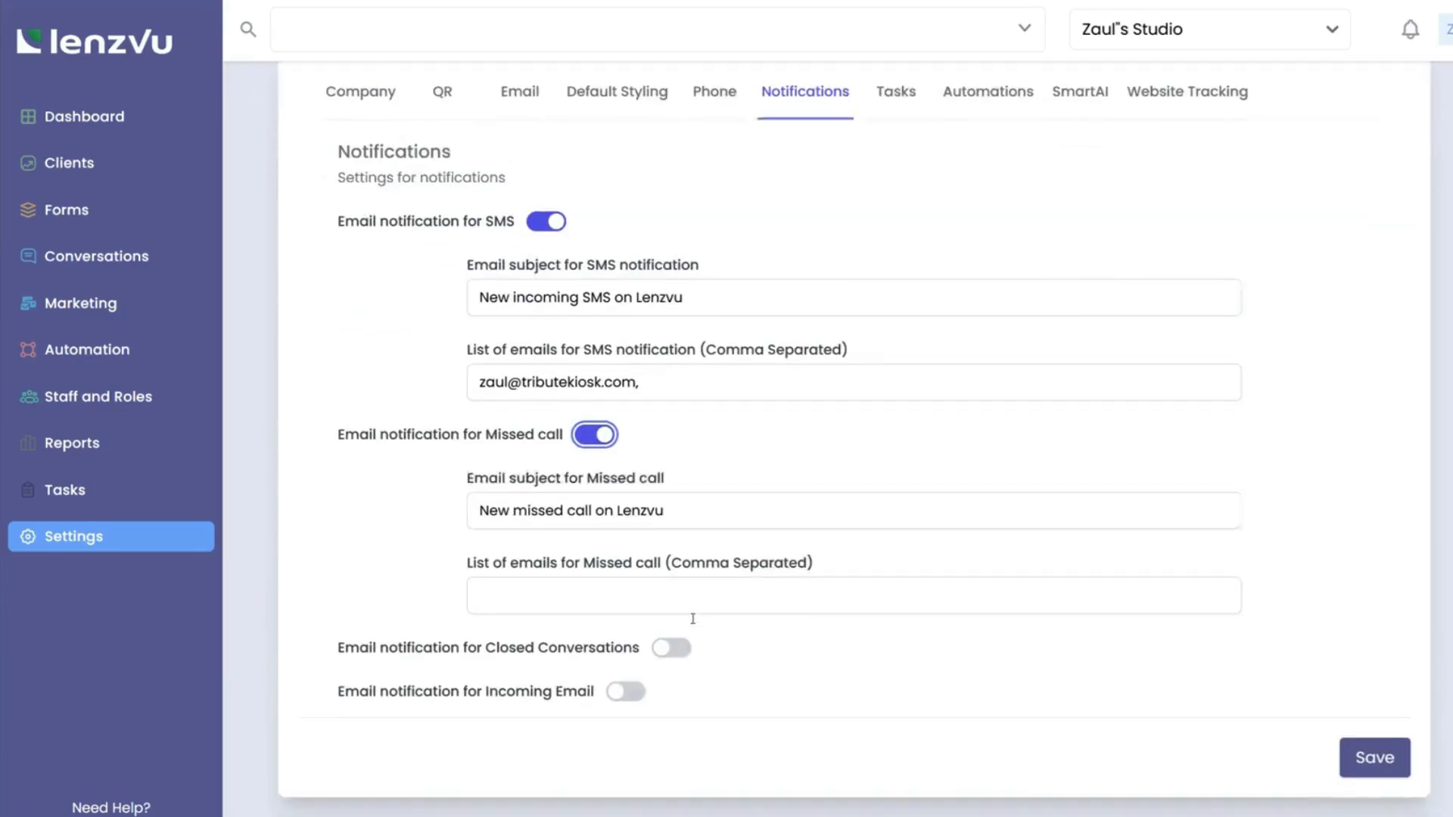
click(672, 632)
scroll(683, 681, down, 2)
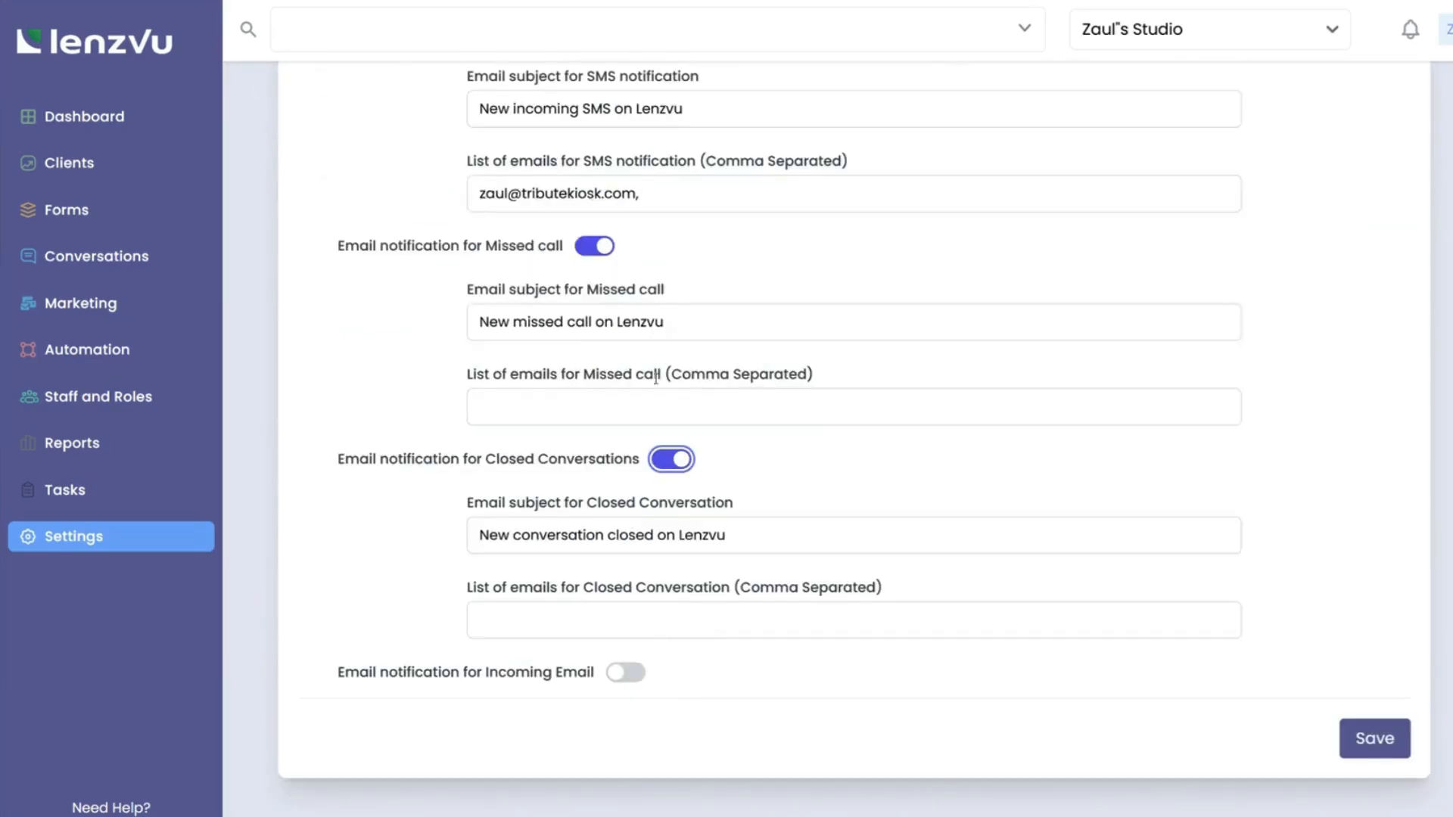
scroll(655, 334, up, 1)
drag(664, 272, 395, 260)
key(ctrl+c)
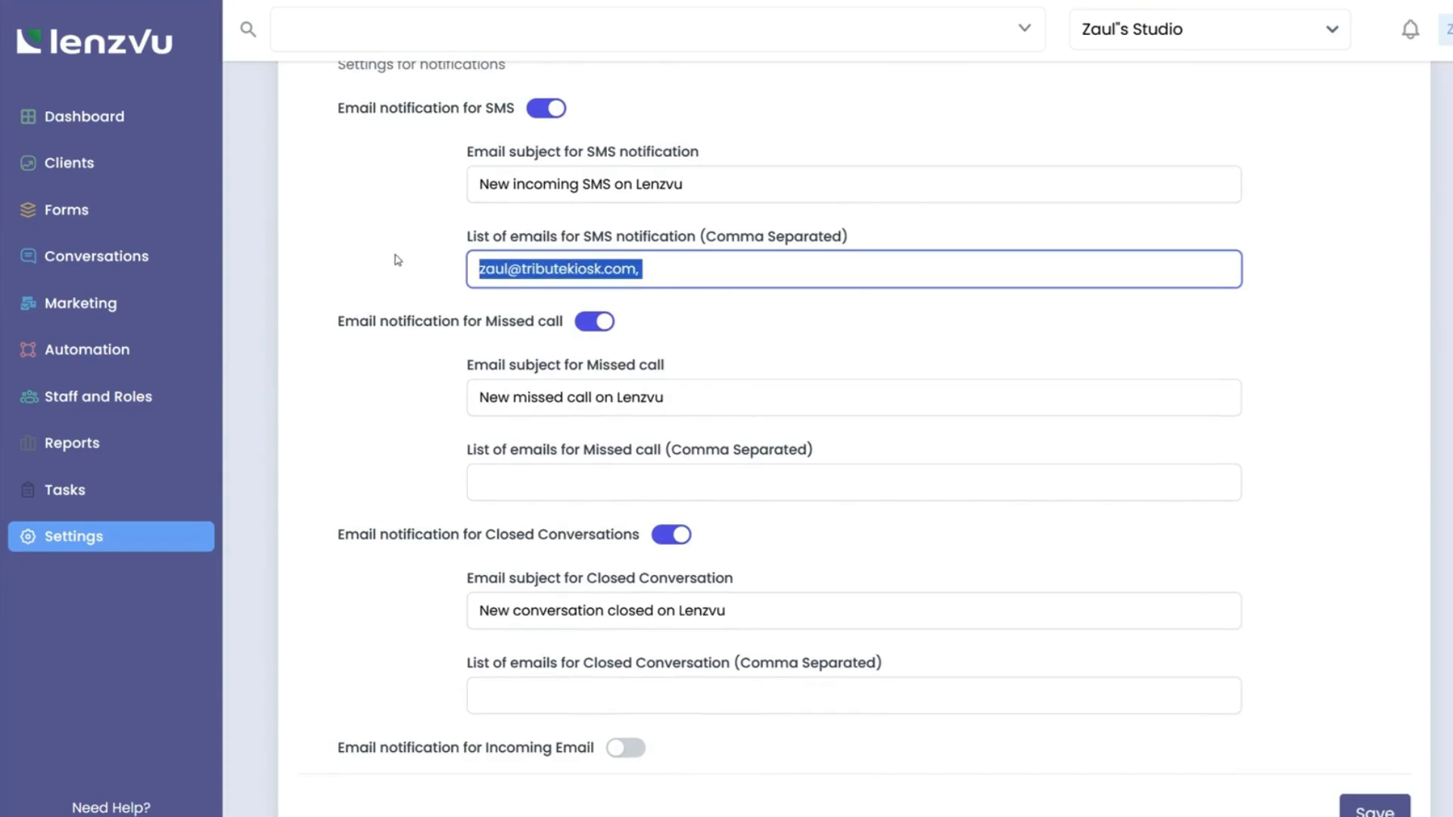
Paste the recipient into missed-call and closed-conversation lists, adding a second address to closed conversations.
click(518, 483)
key(ctrl+v)
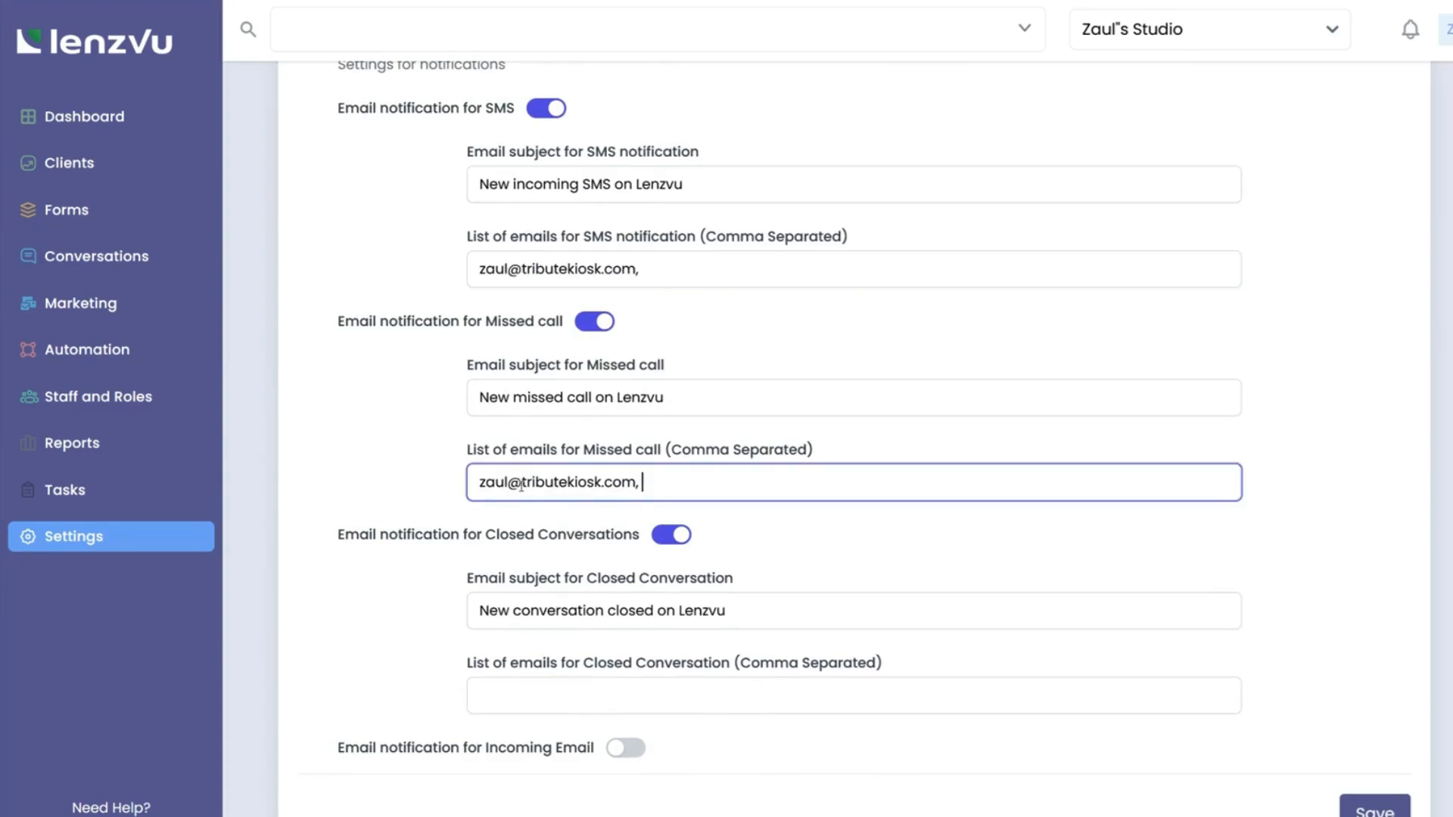
click(560, 696)
key(ctrl+v)
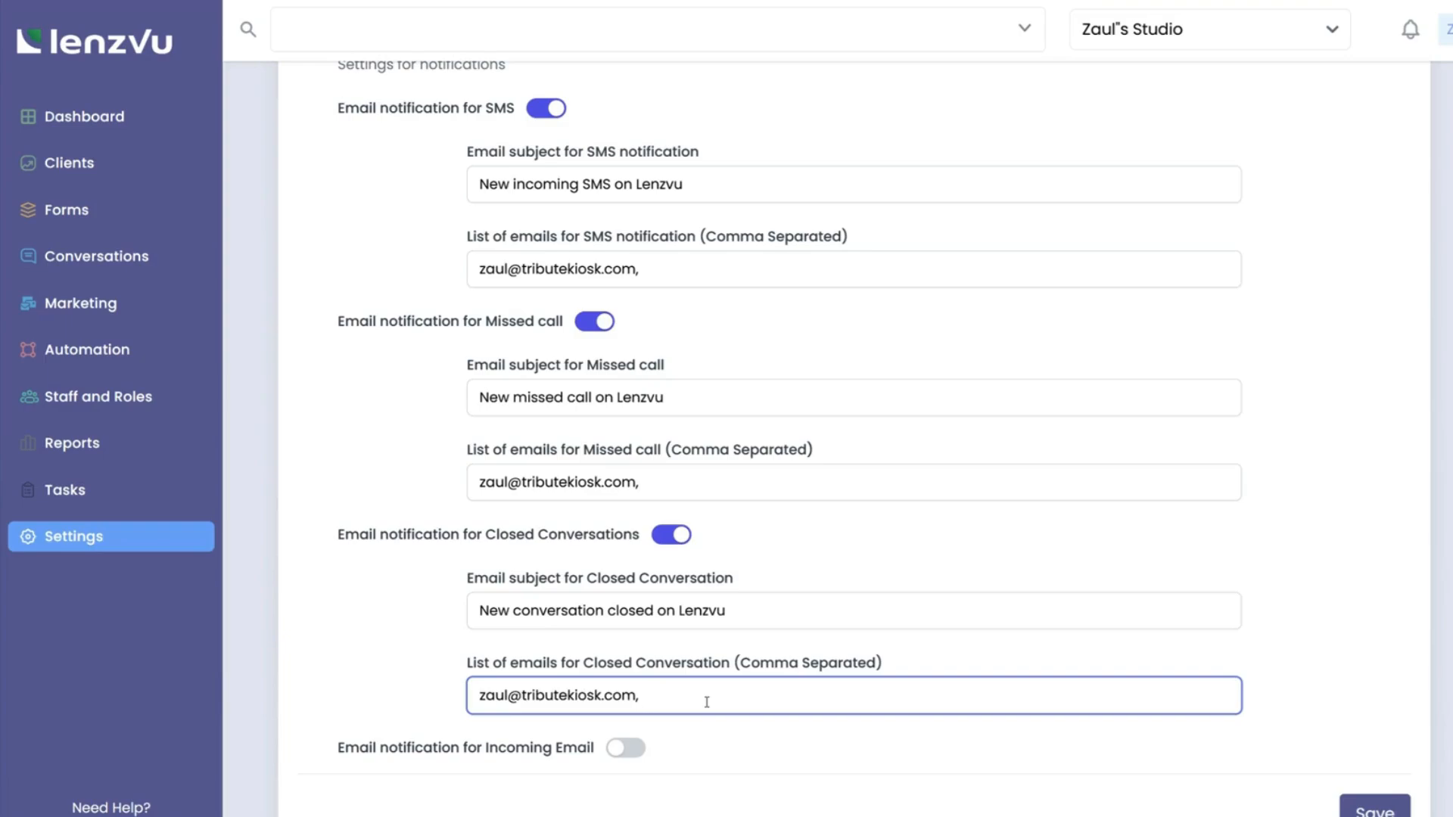
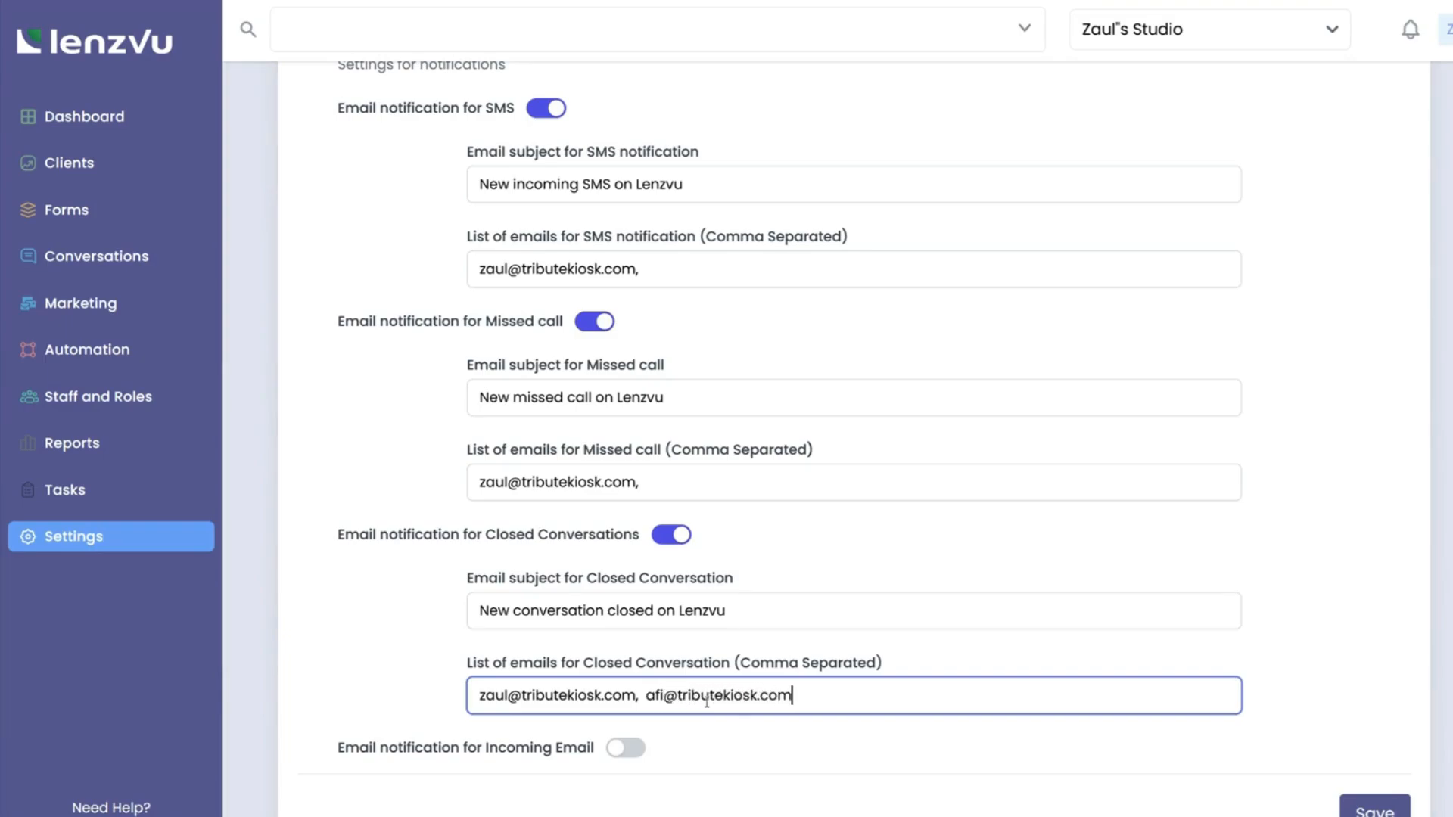
Leave Incoming Email notifications off and save the notification settings.
click(625, 748)
scroll(643, 700, down, 3)
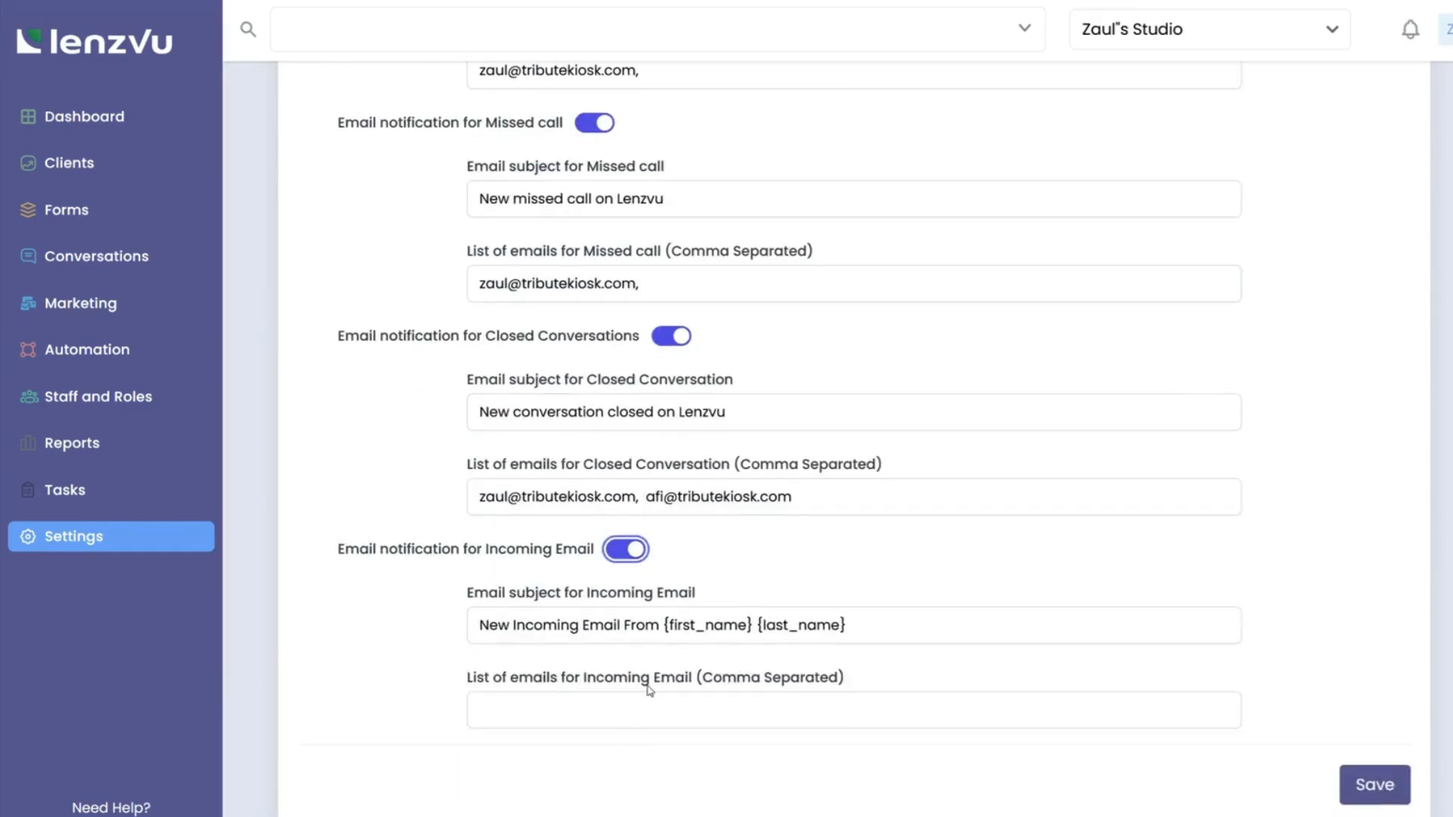
drag(648, 496, 637, 497)
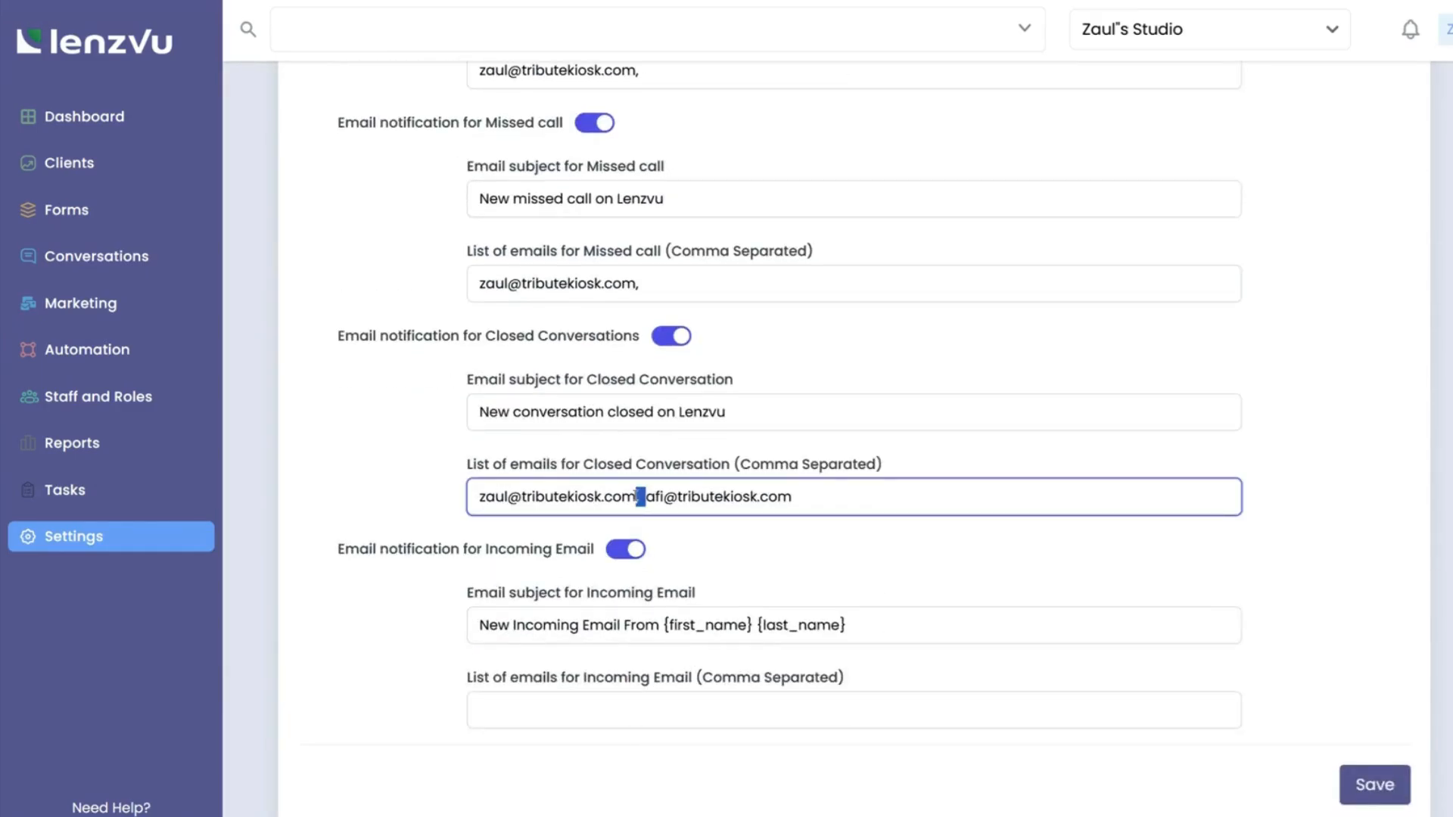
click(623, 553)
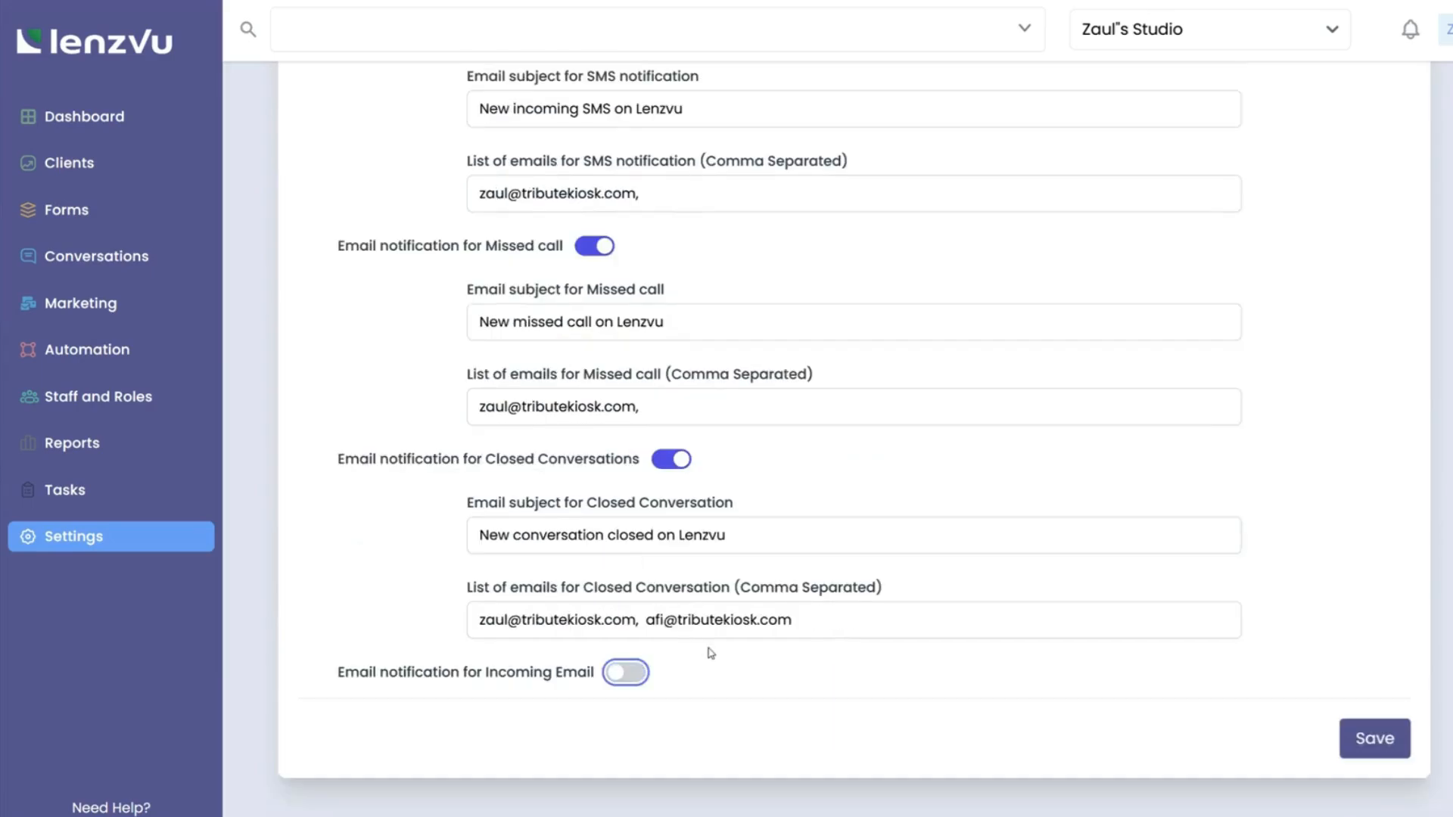
click(1378, 745)
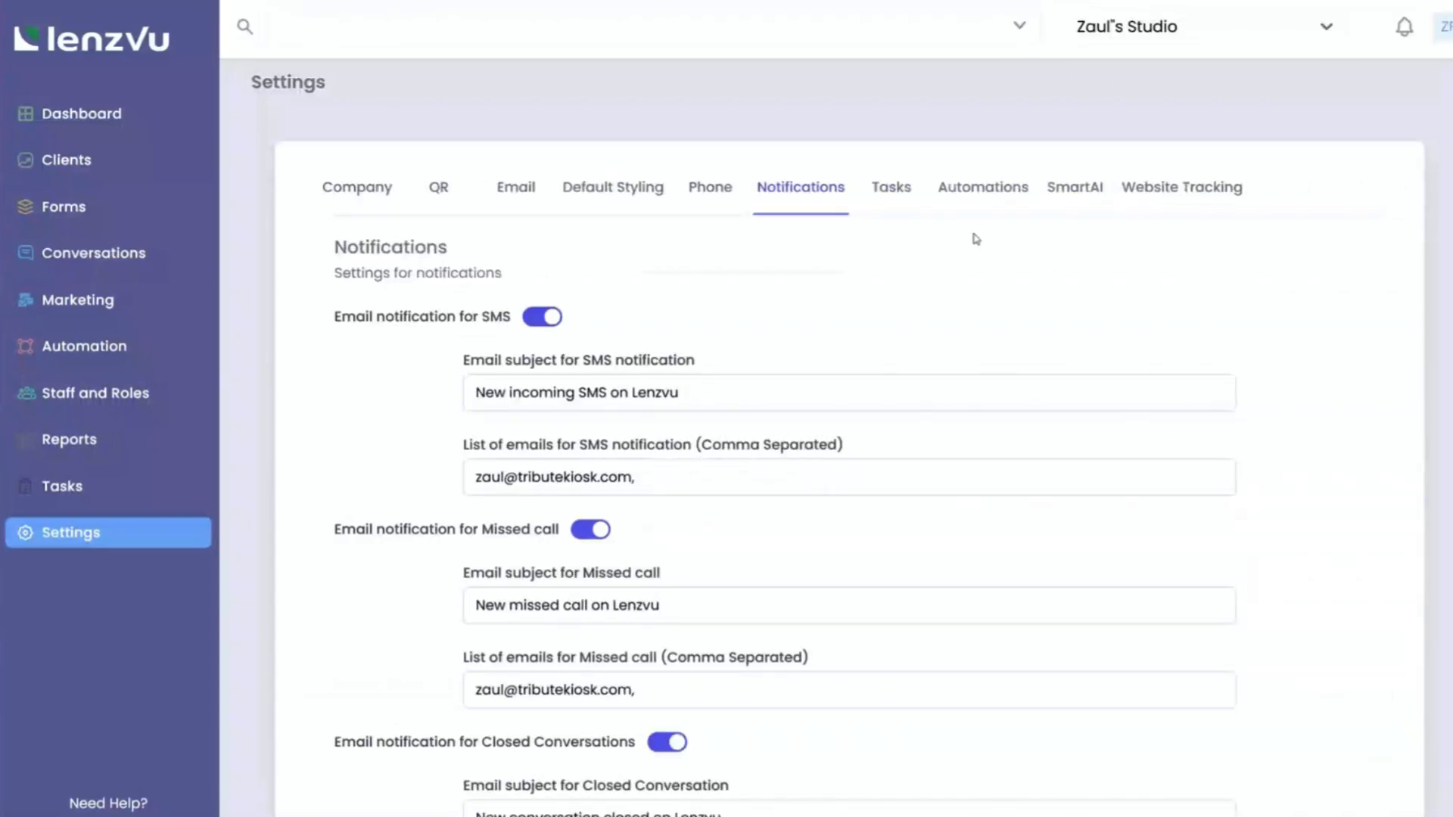
On the Automations tab, set the earliest sending time to 08:00 AM.
click(986, 189)
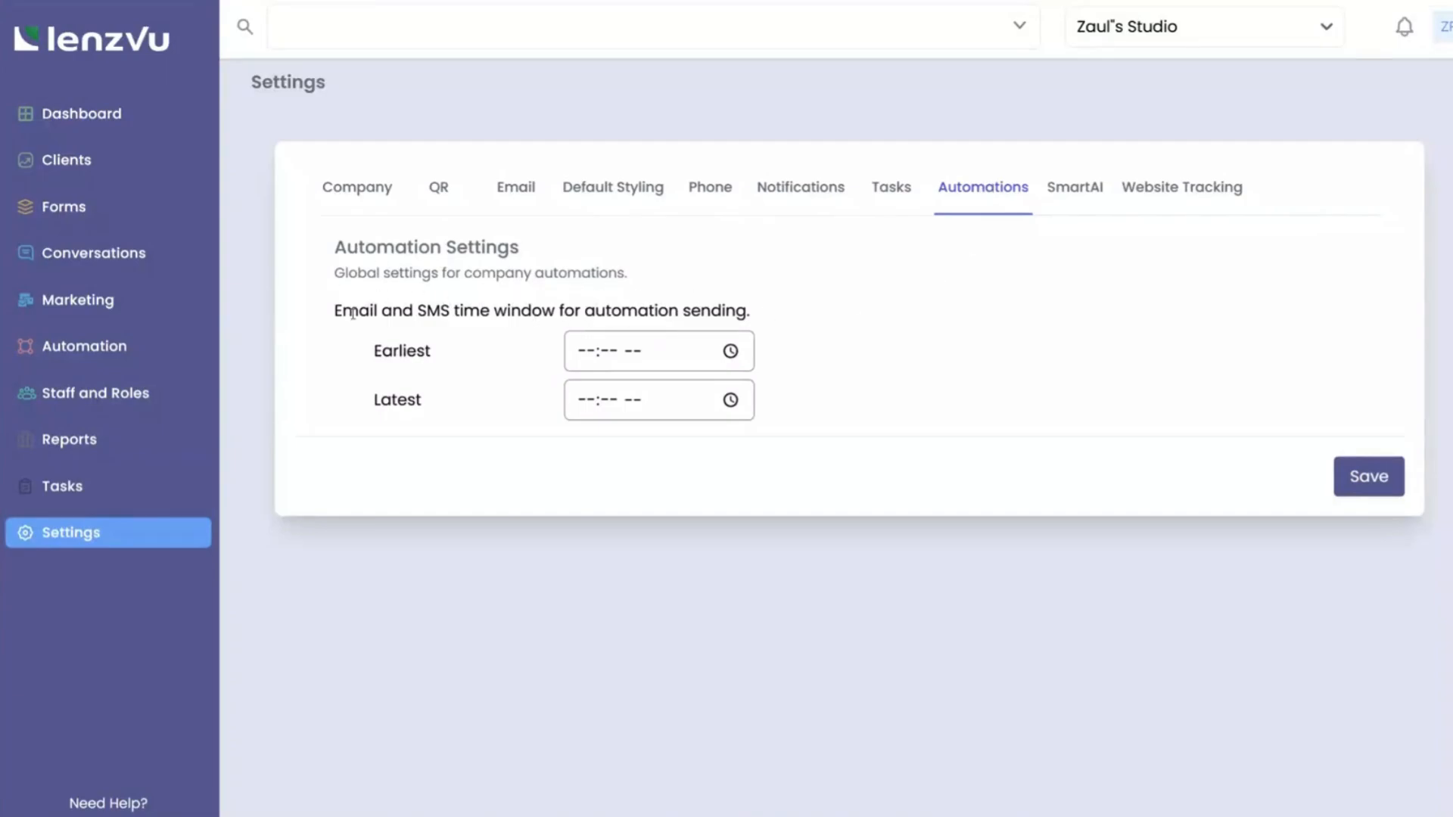
click(665, 359)
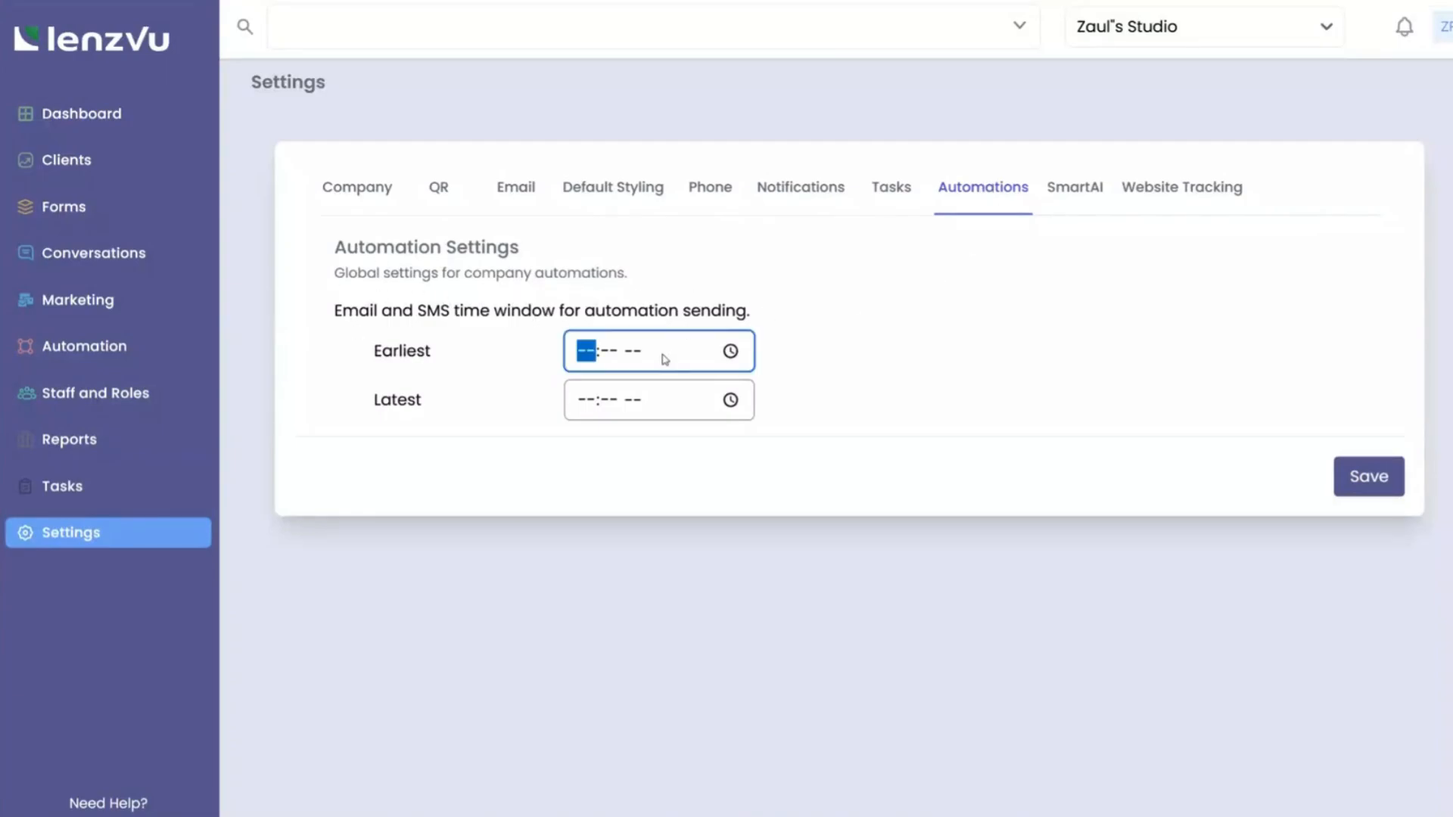
click(730, 351)
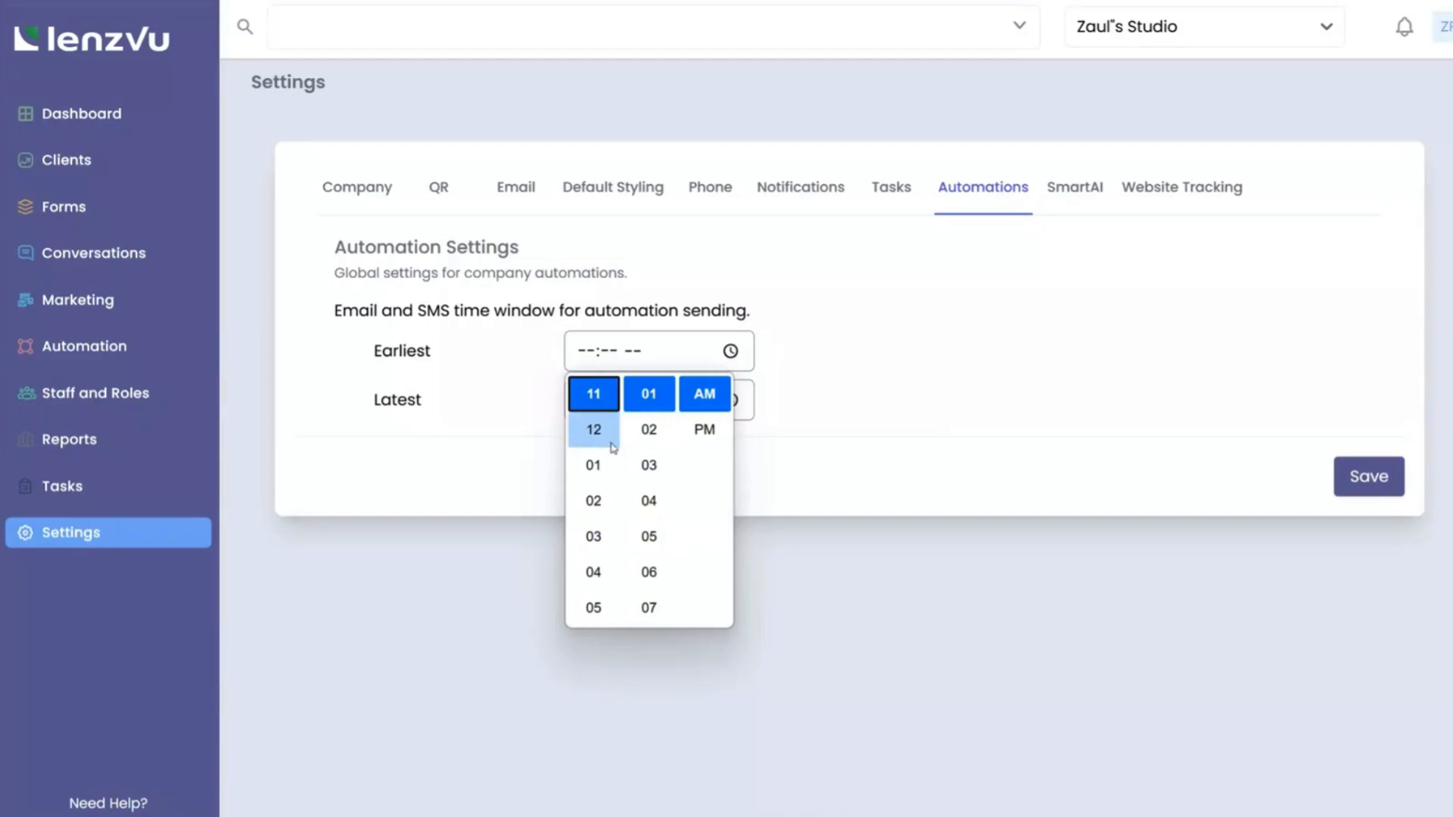
scroll(594, 427, up, 2)
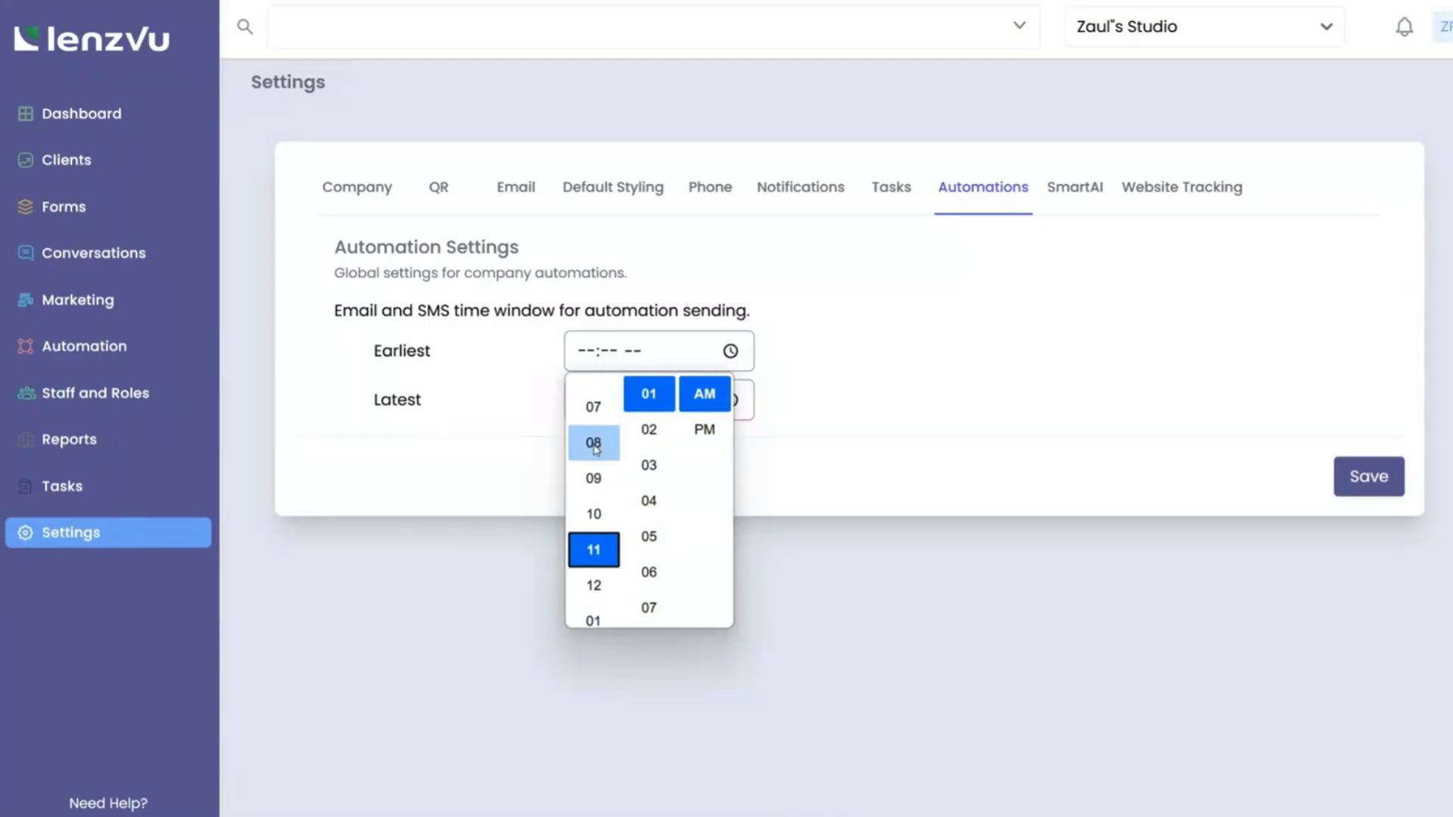
click(594, 435)
scroll(605, 446, up, 1)
scroll(627, 441, up, 1)
click(649, 387)
click(796, 393)
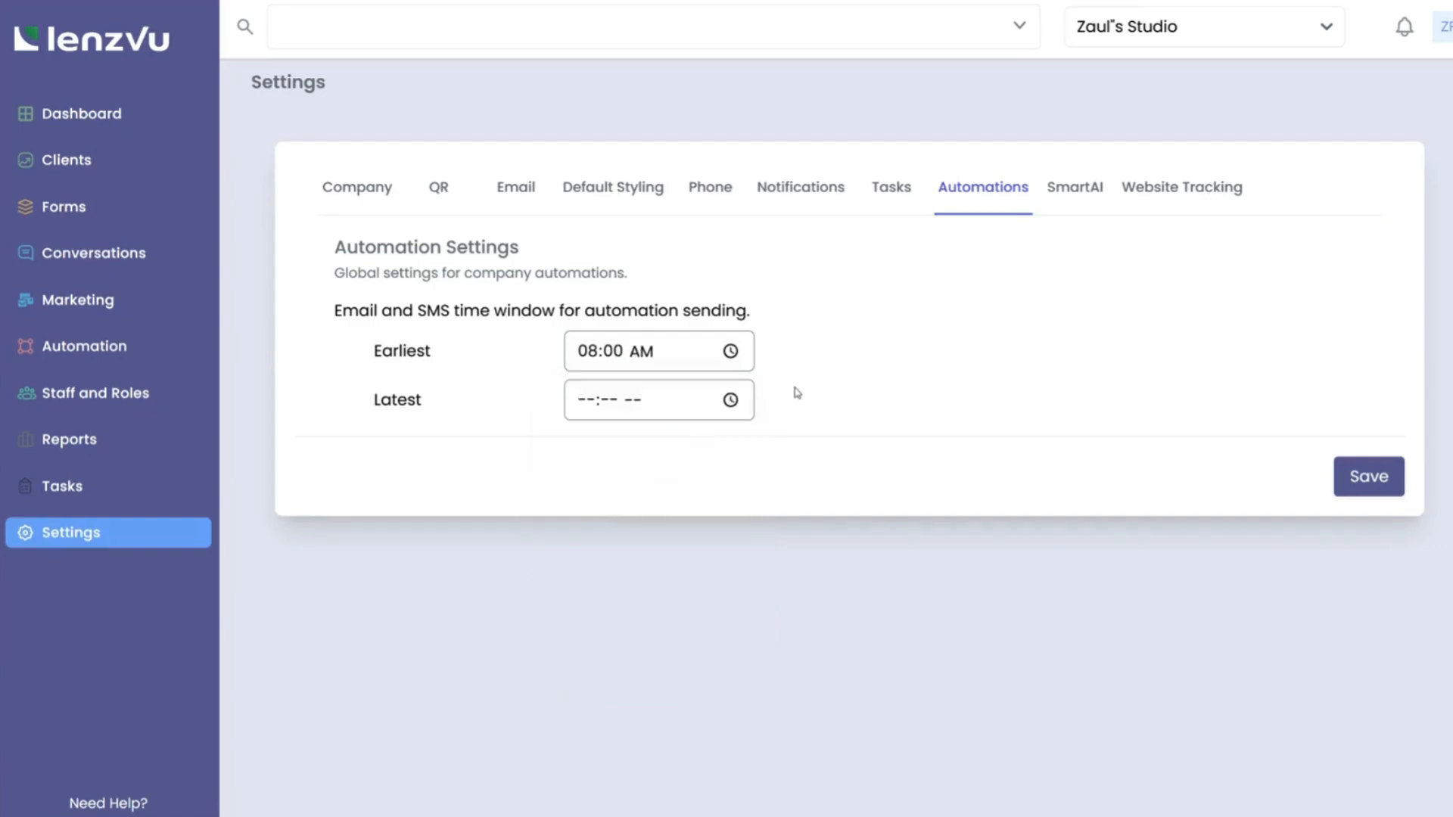
Set the latest sending time to 08:00 PM and save the window.
click(731, 399)
scroll(598, 485, up, 3)
scroll(598, 492, up, 3)
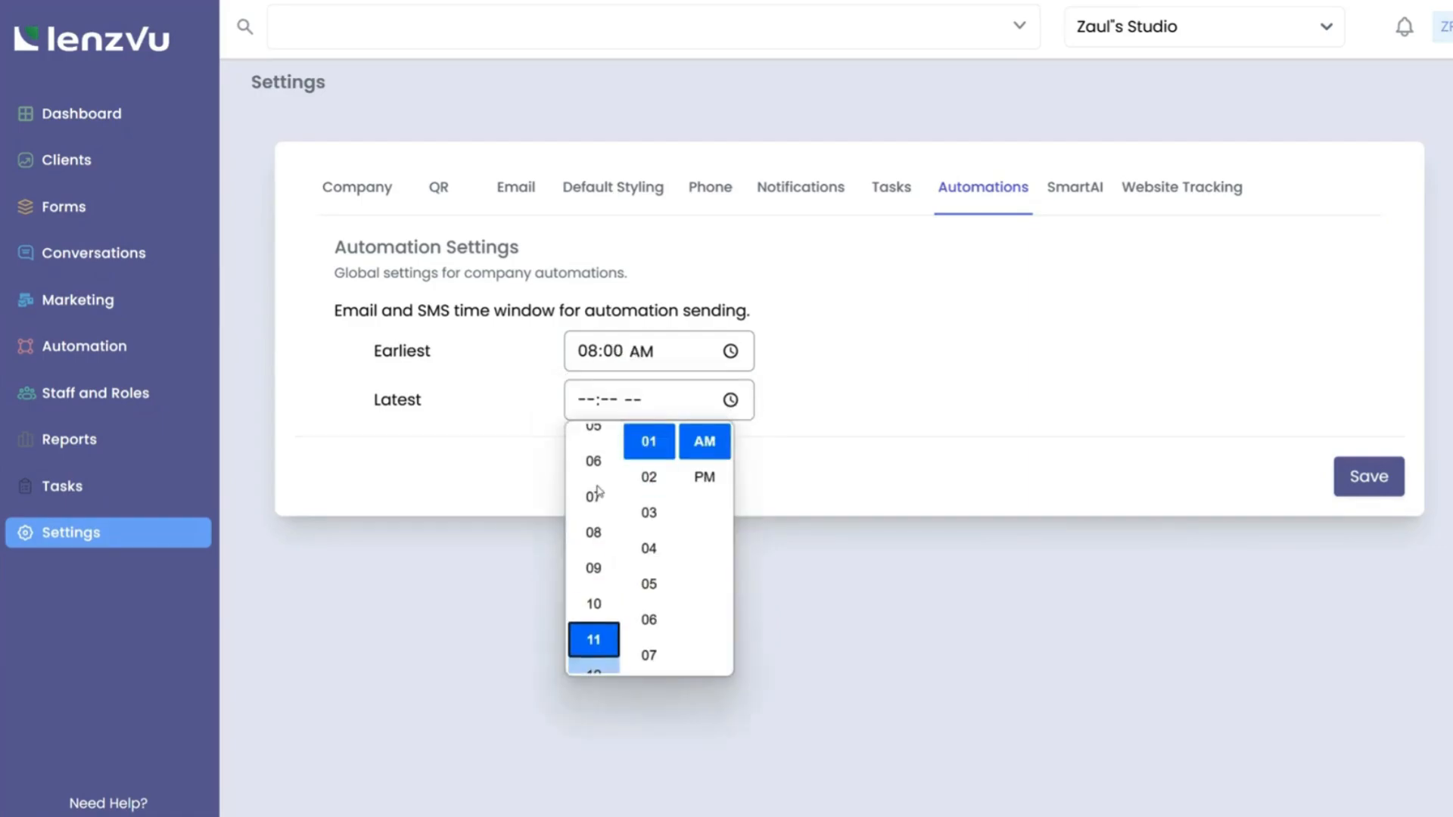
click(593, 533)
scroll(652, 505, up, 1)
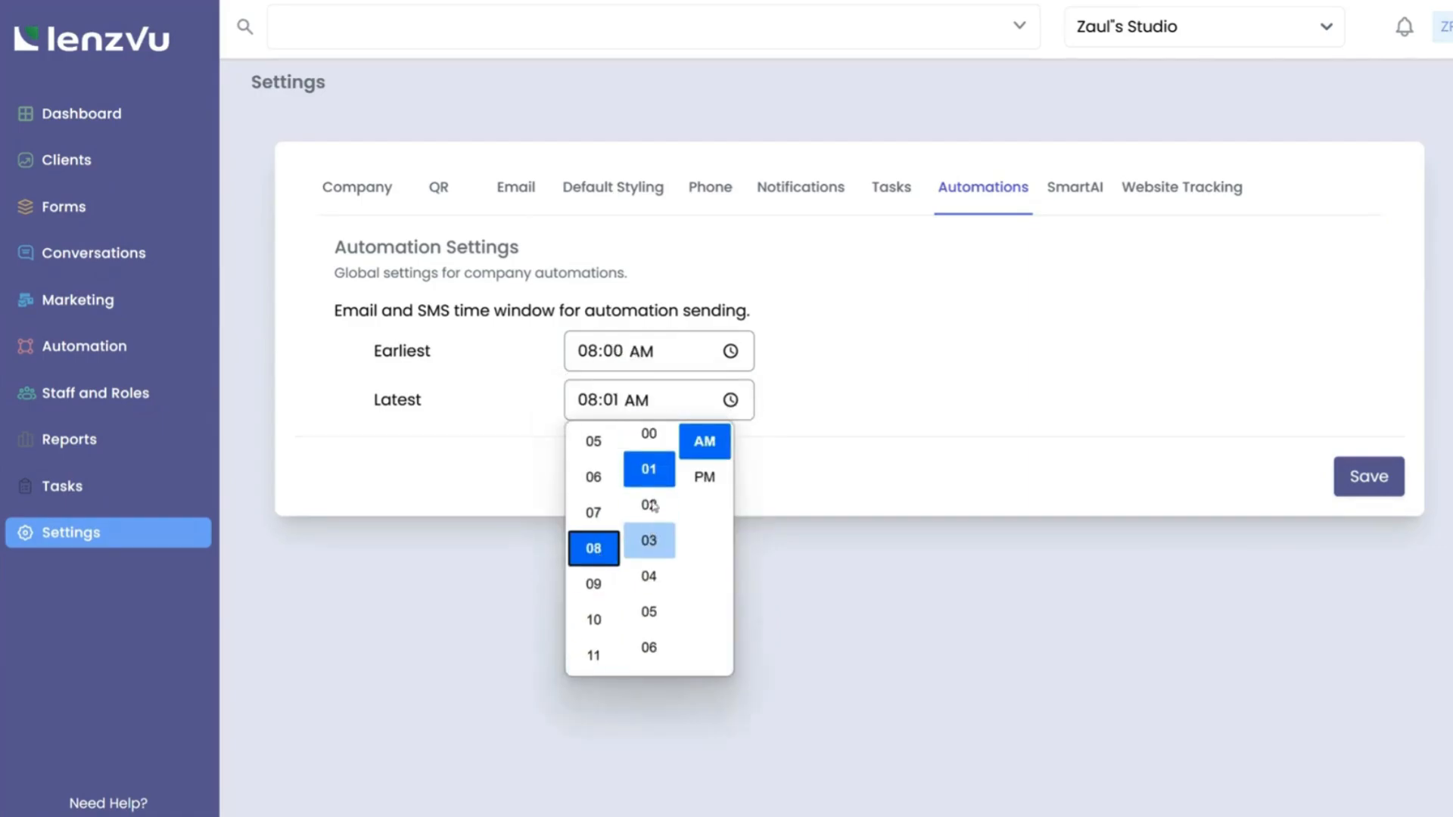
click(648, 441)
click(705, 476)
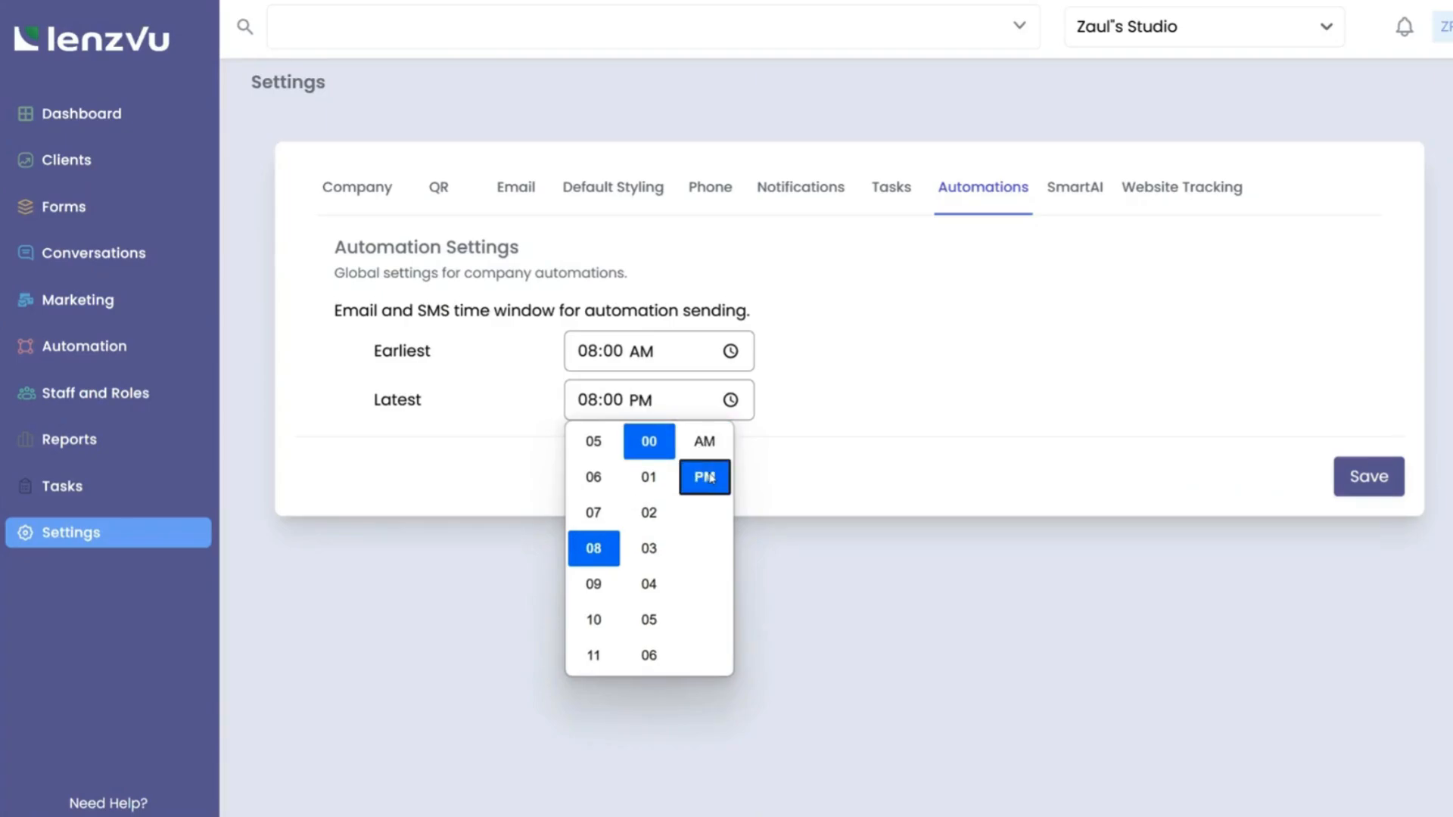
click(787, 386)
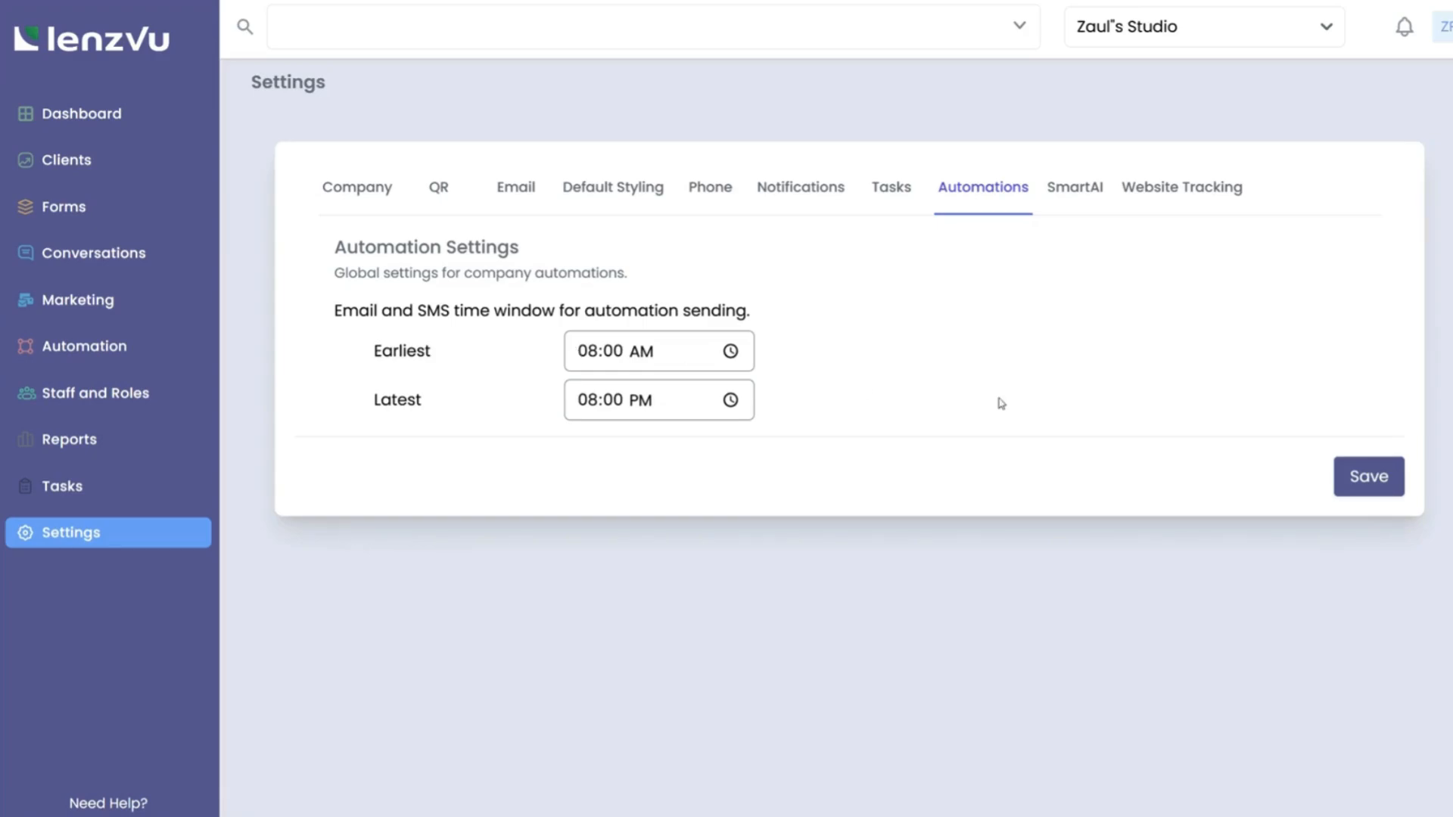
click(1359, 482)
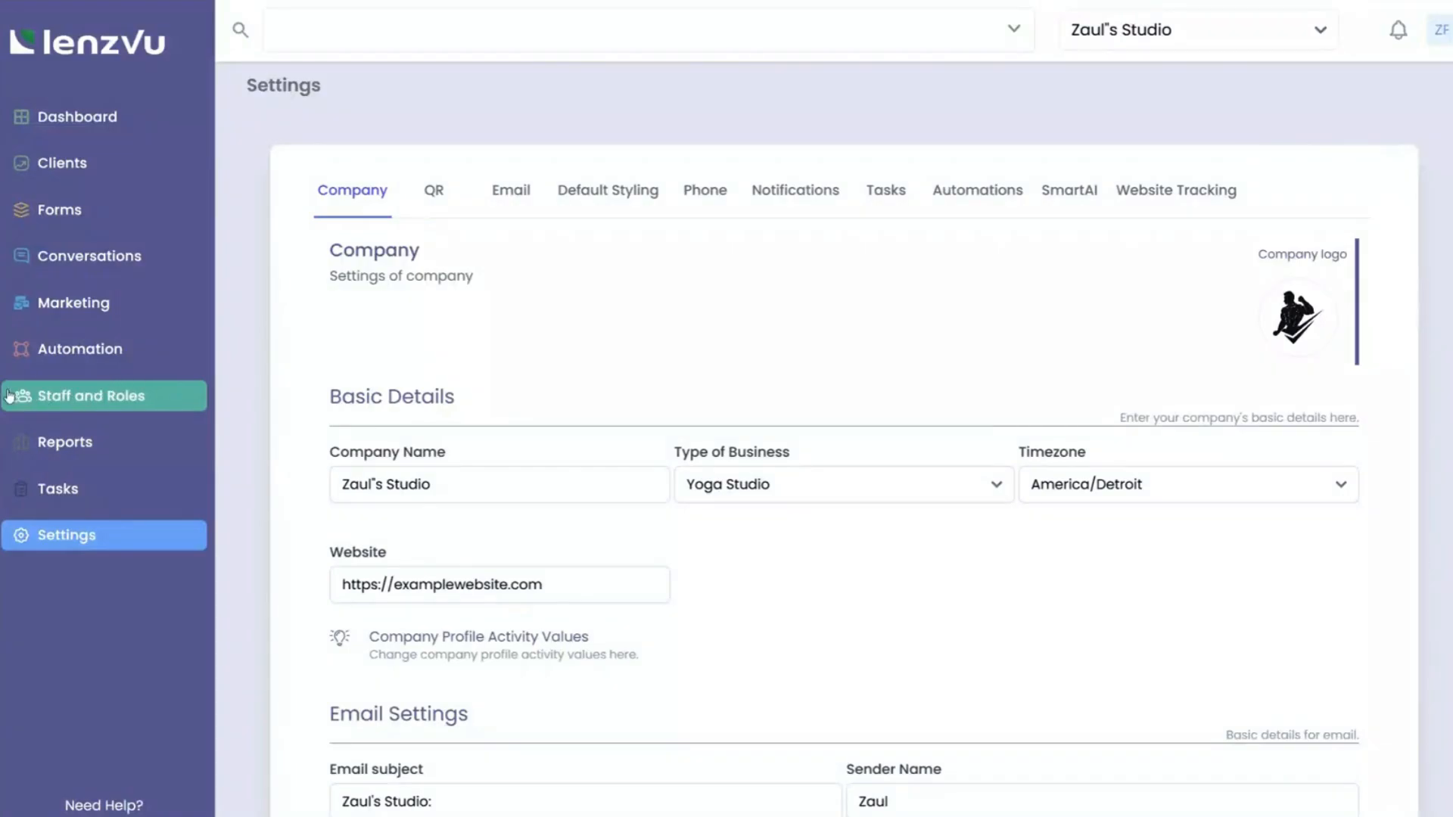
Open the Create Staff form from Staff and Roles > Staff.
click(127, 390)
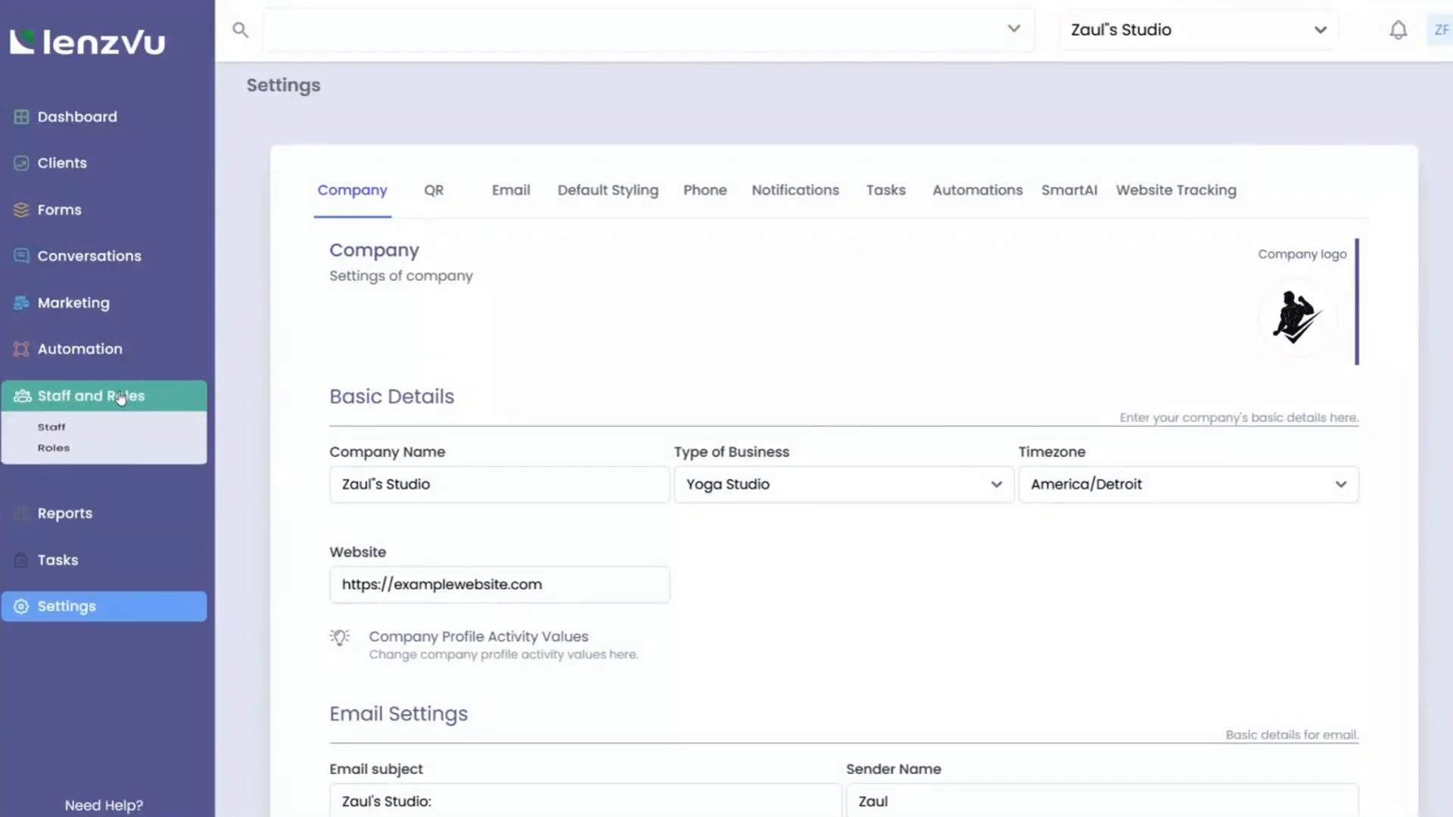
click(63, 432)
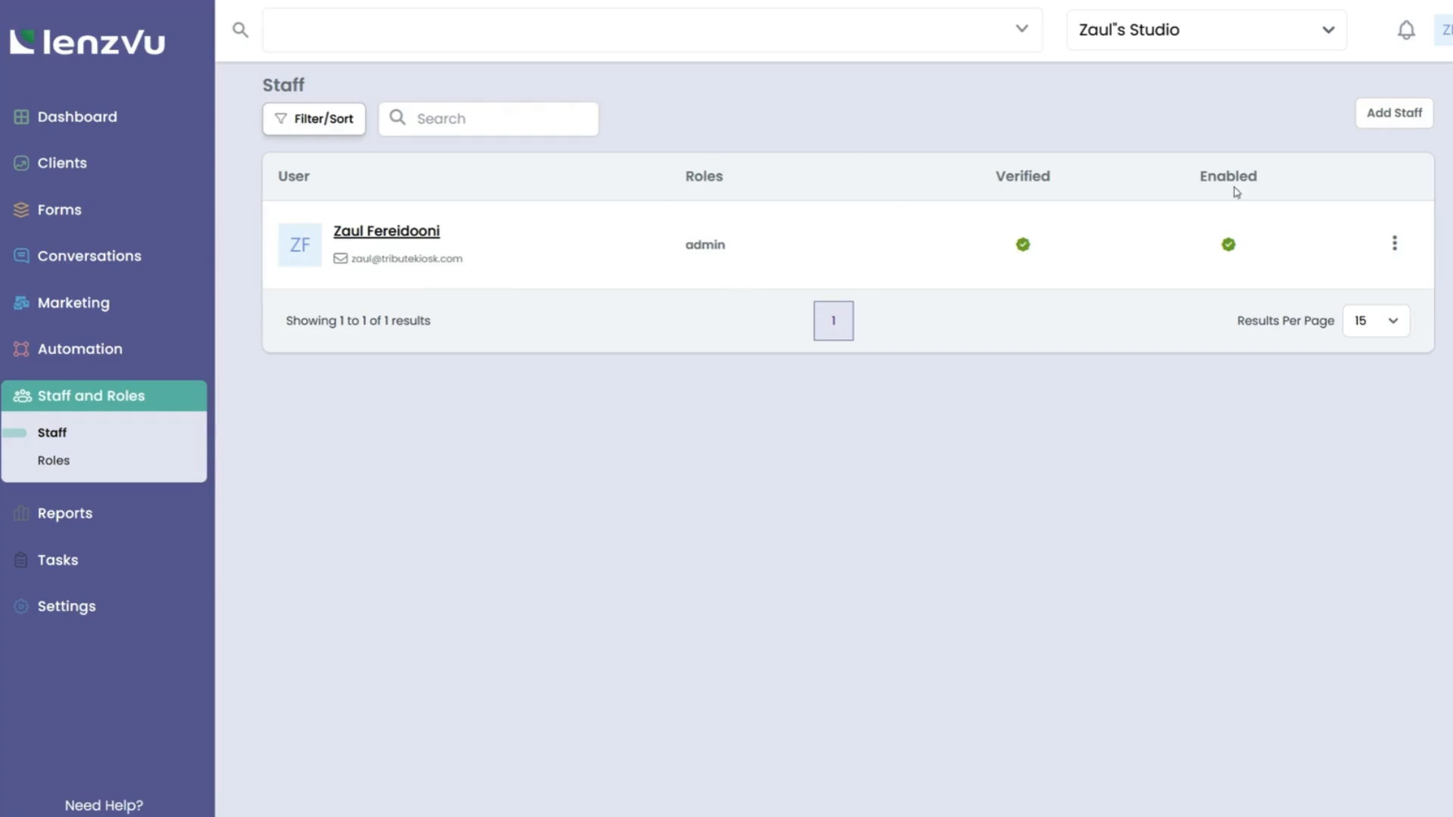
click(1396, 117)
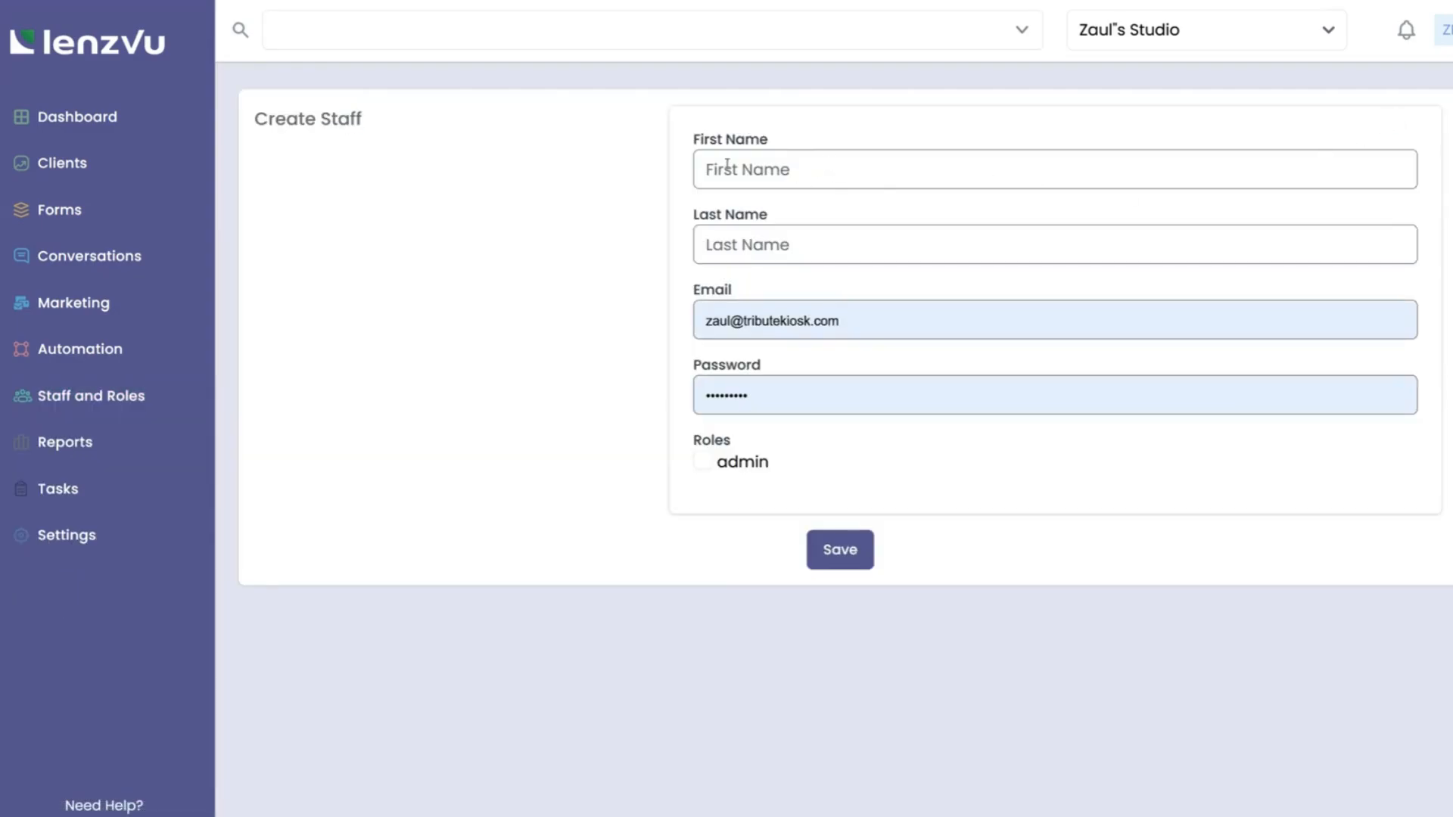
Leave the first and last name fields empty, dismiss autofill suggestions, and re-expand Staff and Roles.
click(700, 170)
click(742, 230)
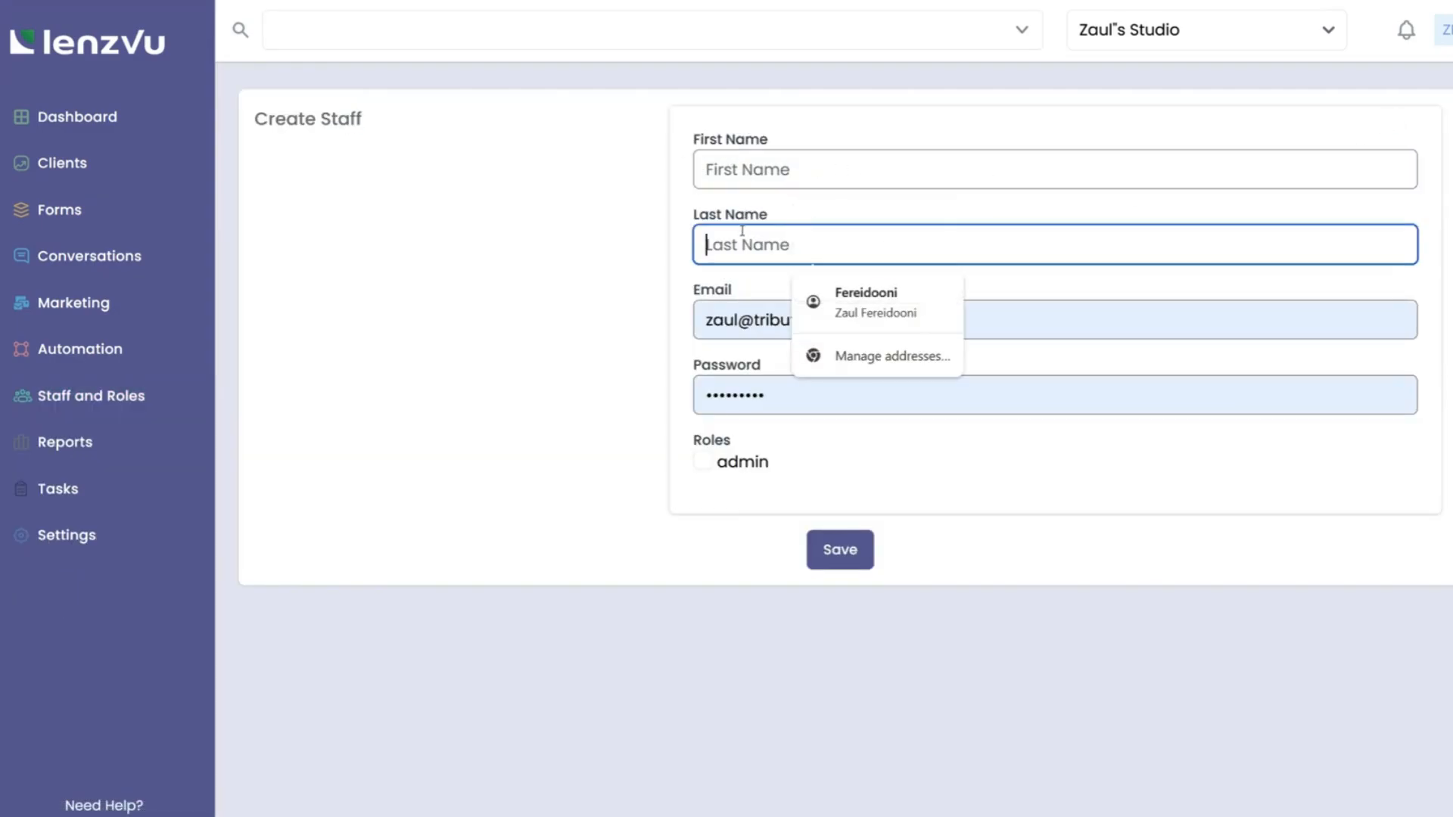
click(639, 367)
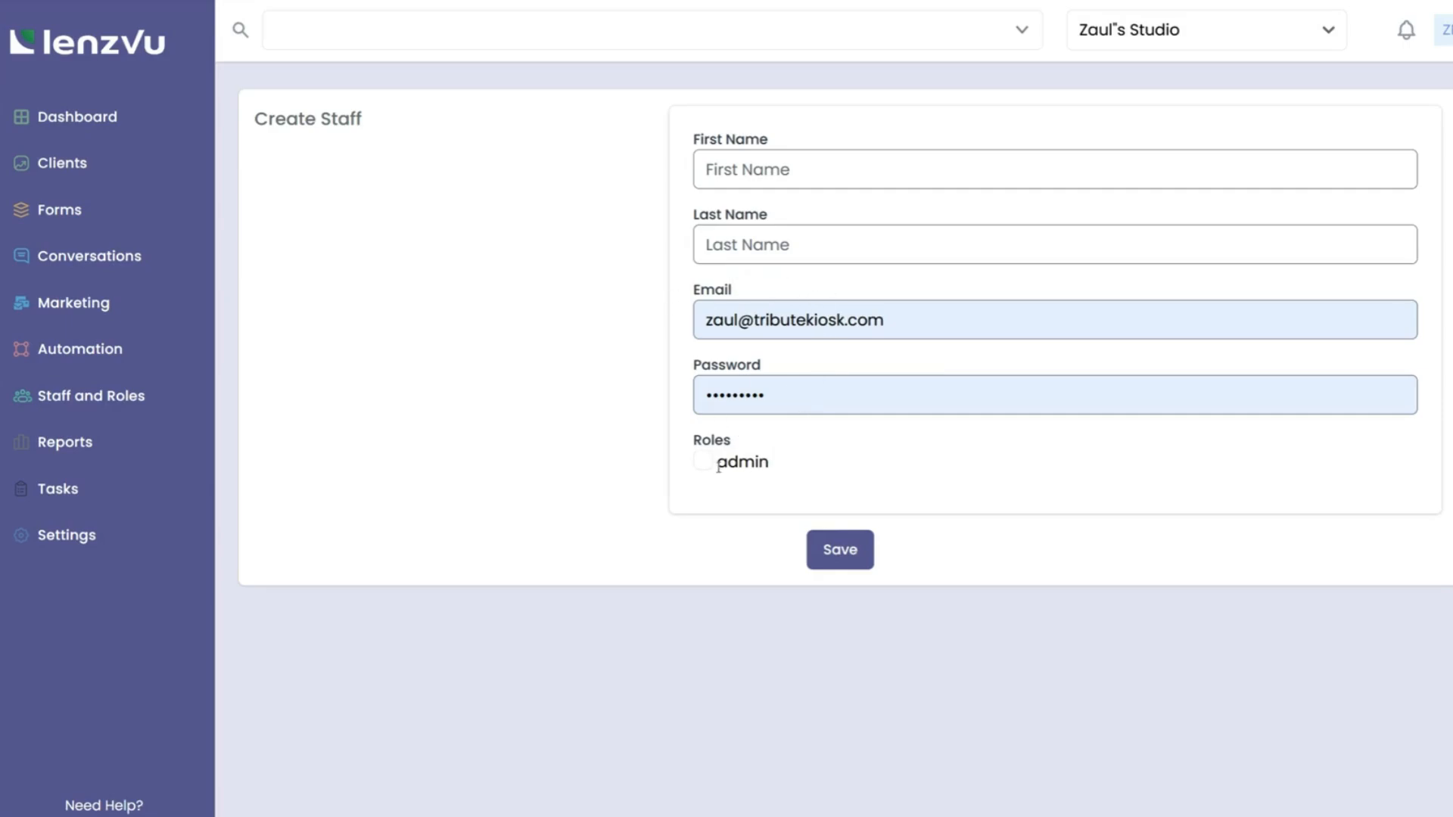
click(121, 399)
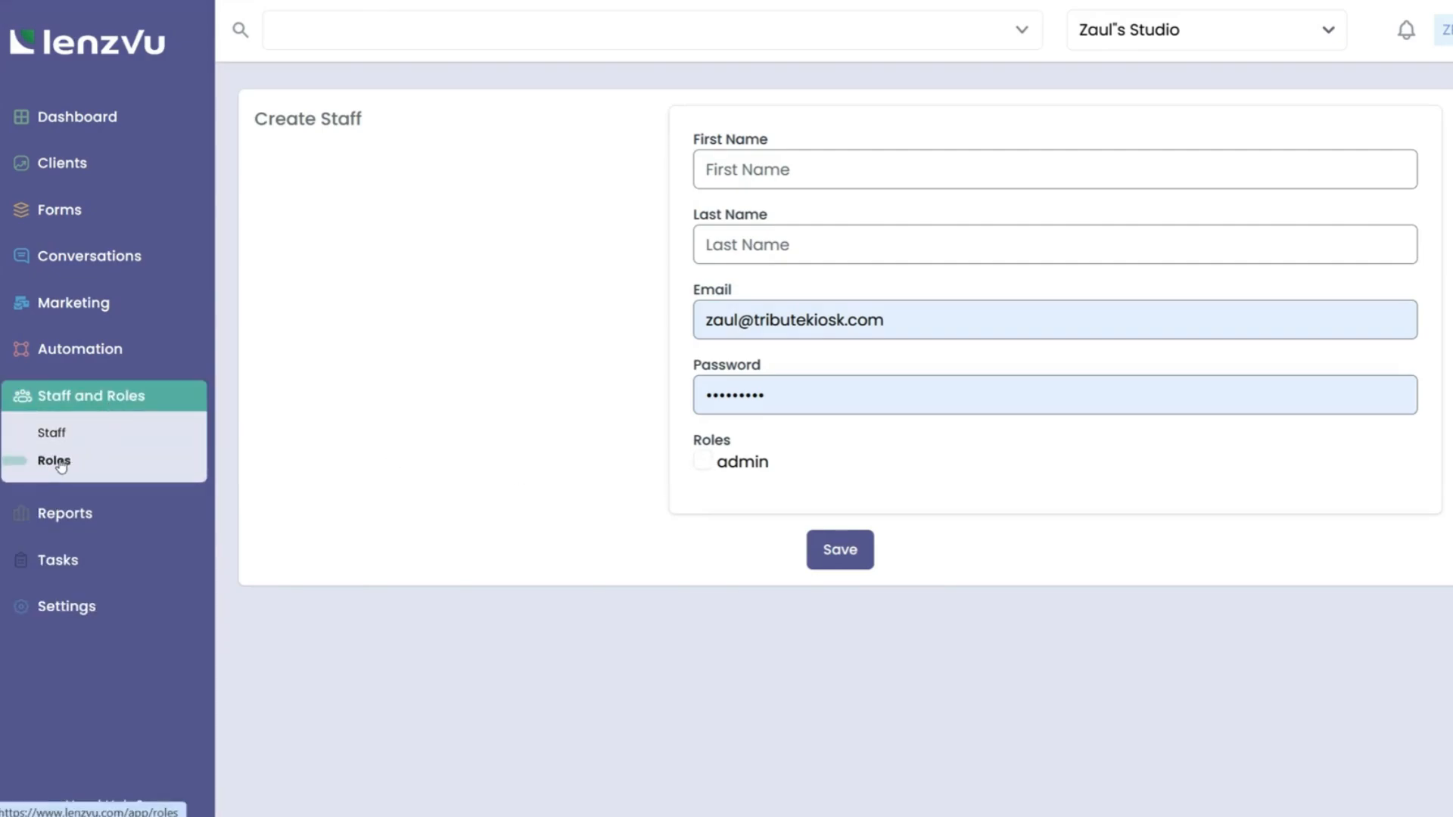
Review the admin role in the Roles list, then start a new role with Add Role.
click(55, 461)
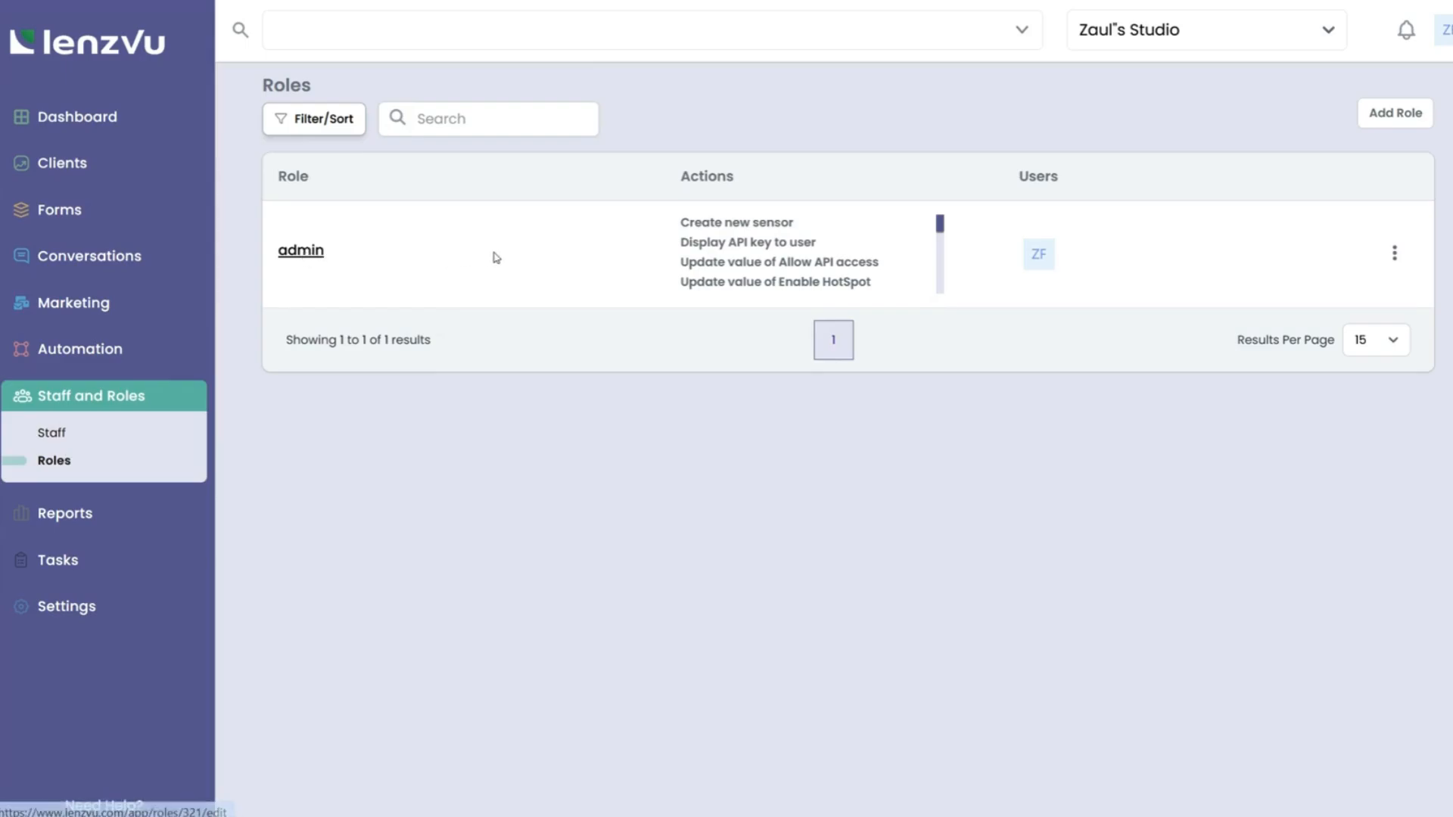
scroll(783, 248, down, 2)
scroll(782, 247, down, 6)
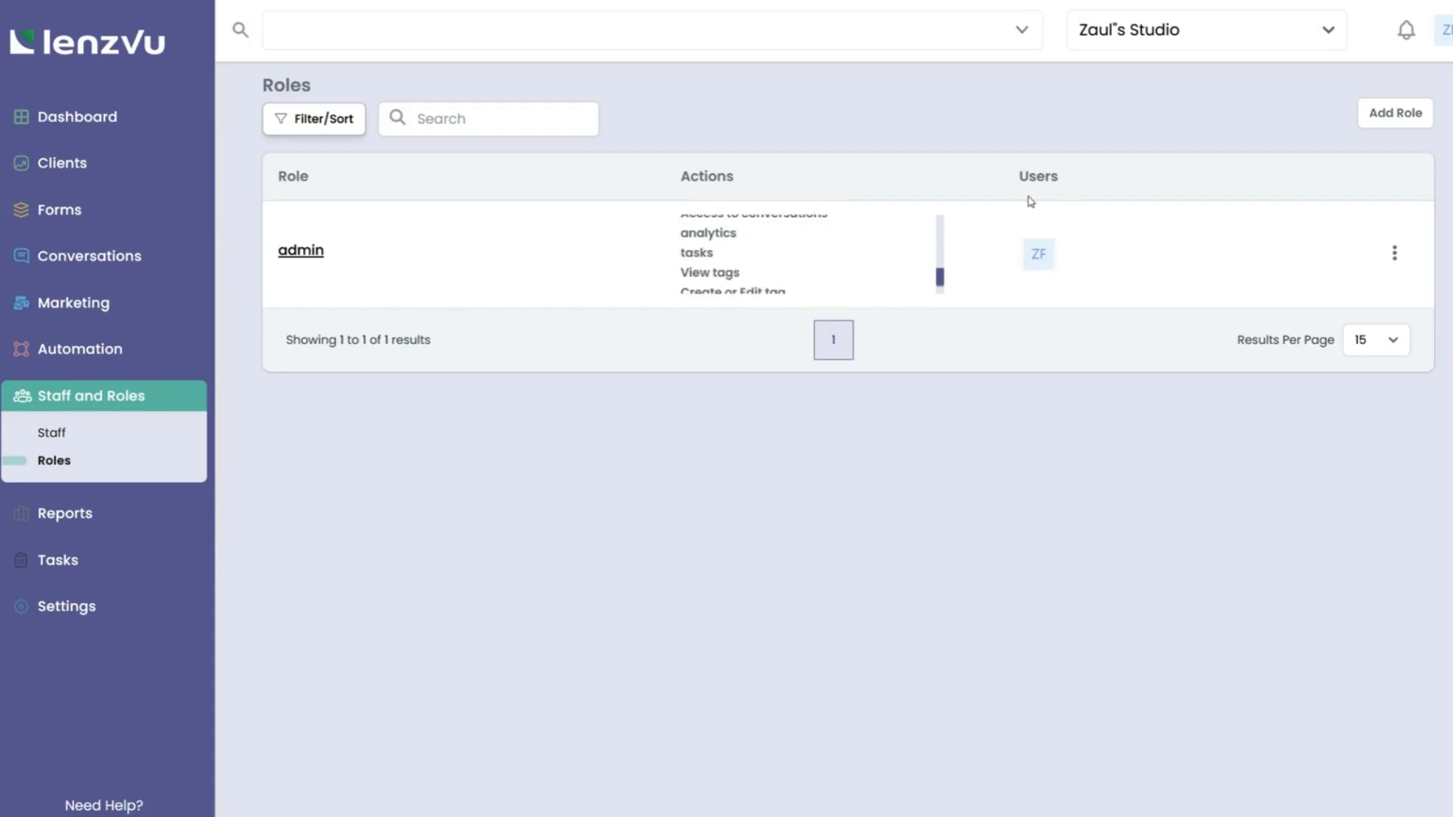
click(1373, 123)
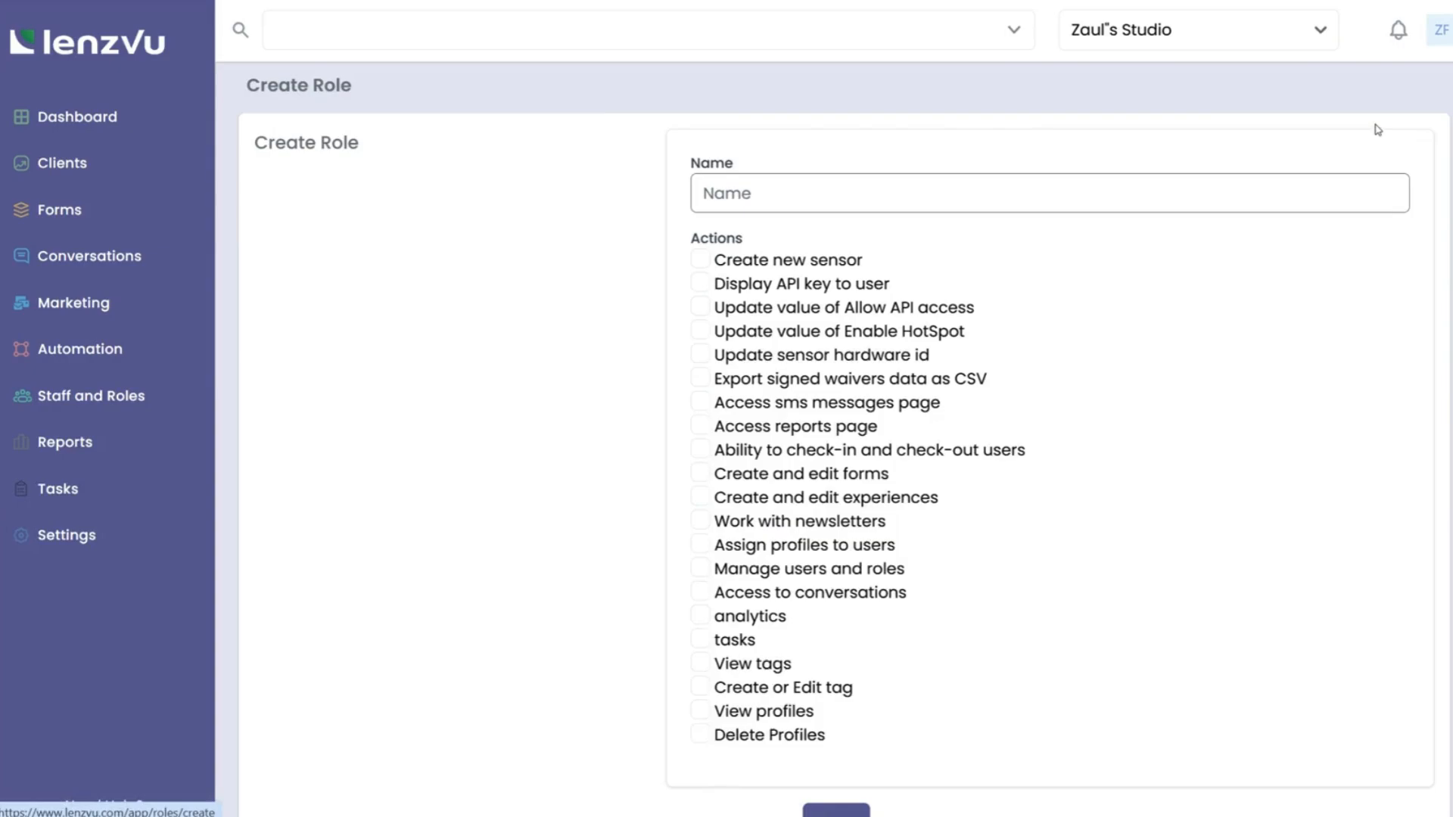
Name the role 'Assistant admin' and grant the Allow API access update and conversations access permissions.
click(855, 189)
text(A)
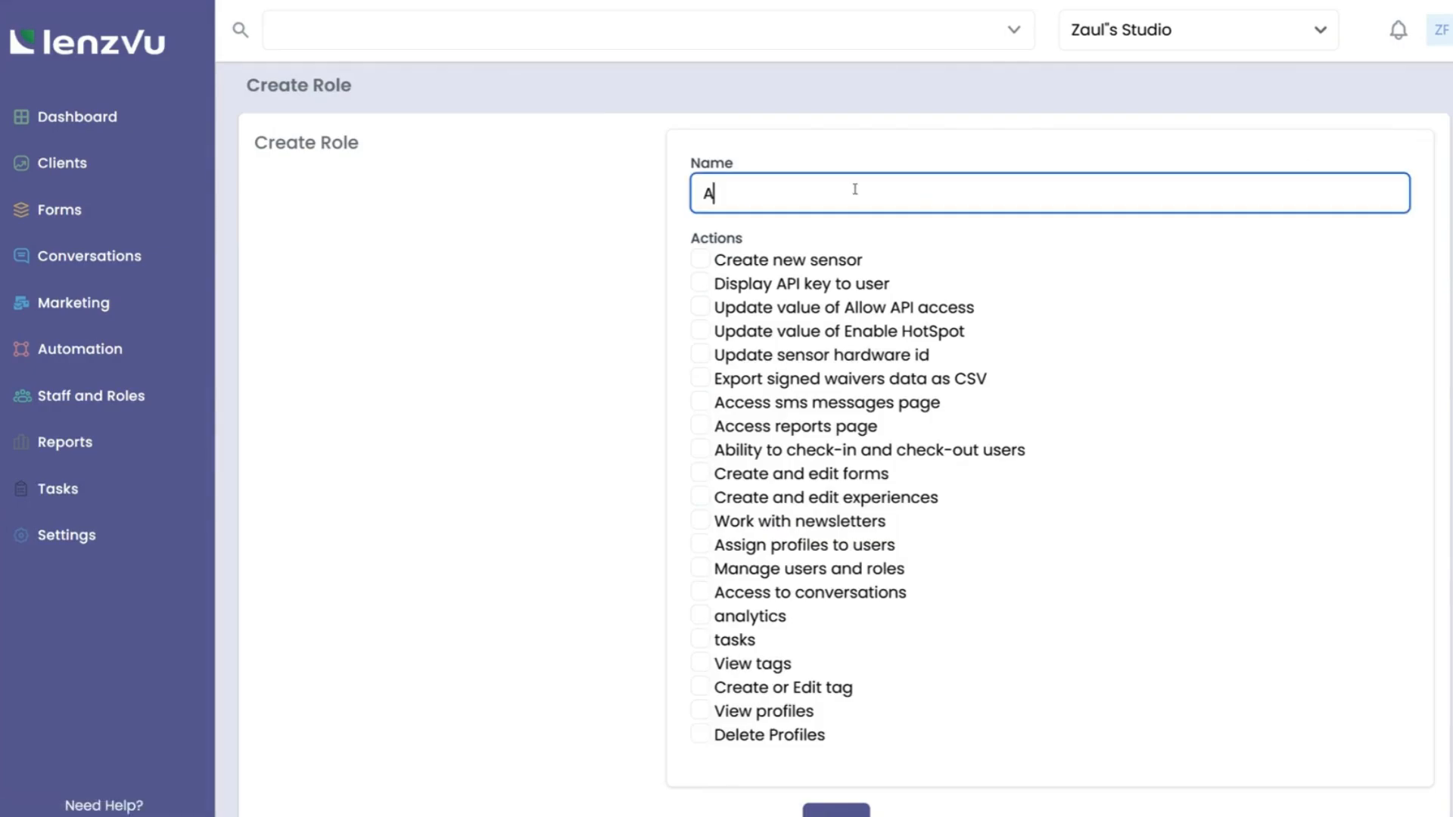
text(ssistant admin)
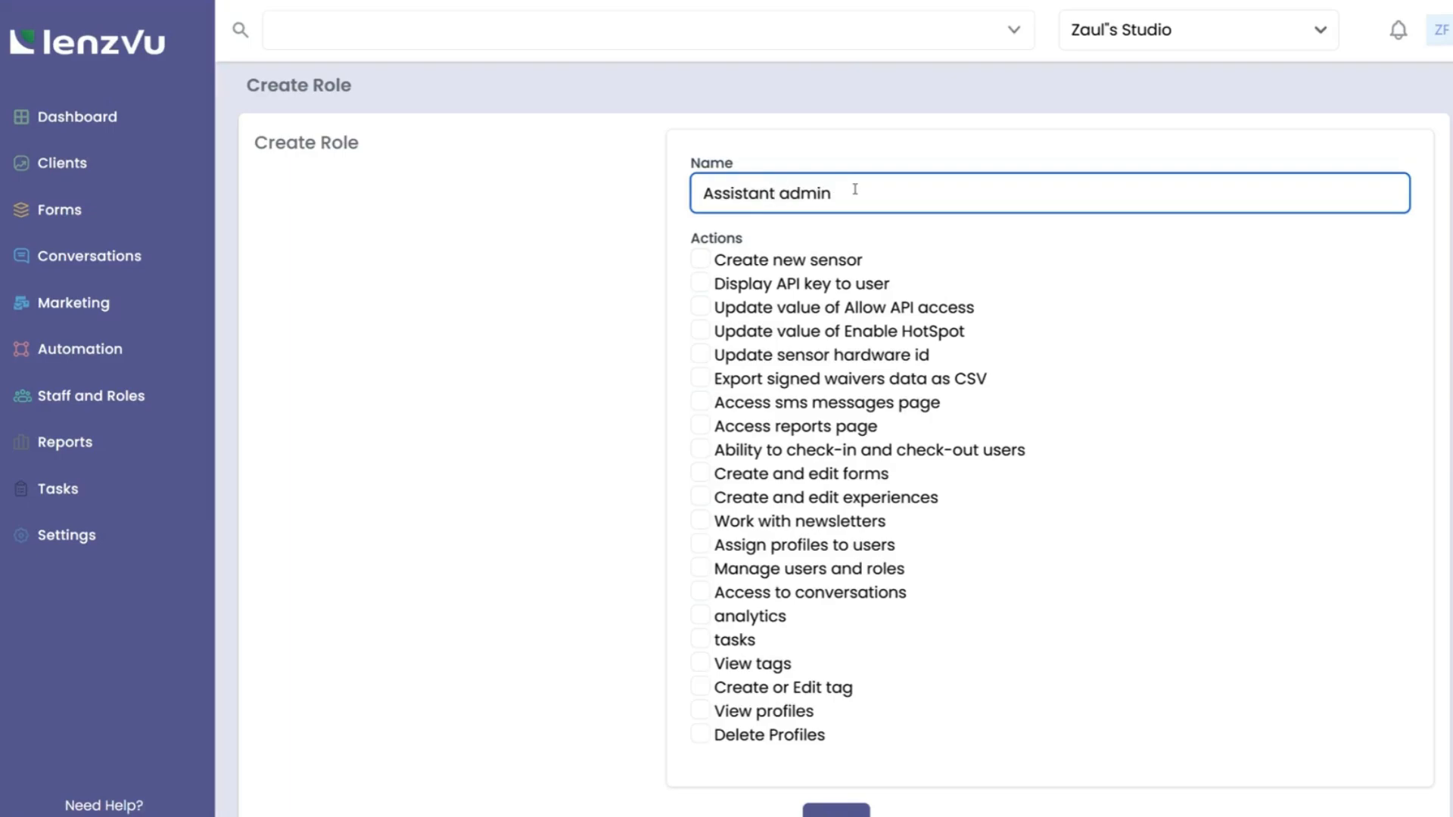
click(699, 307)
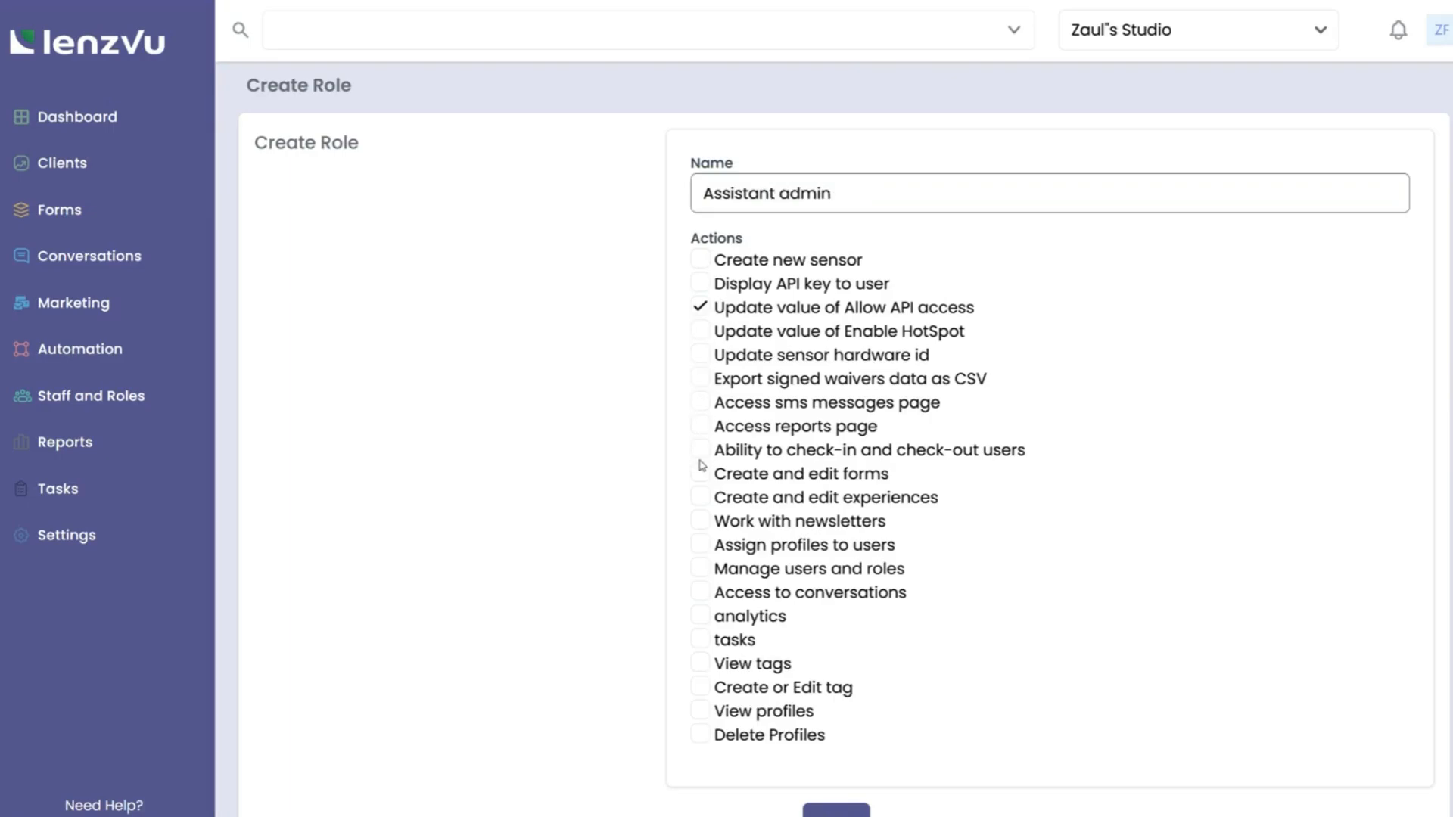
click(699, 593)
scroll(753, 640, down, 1)
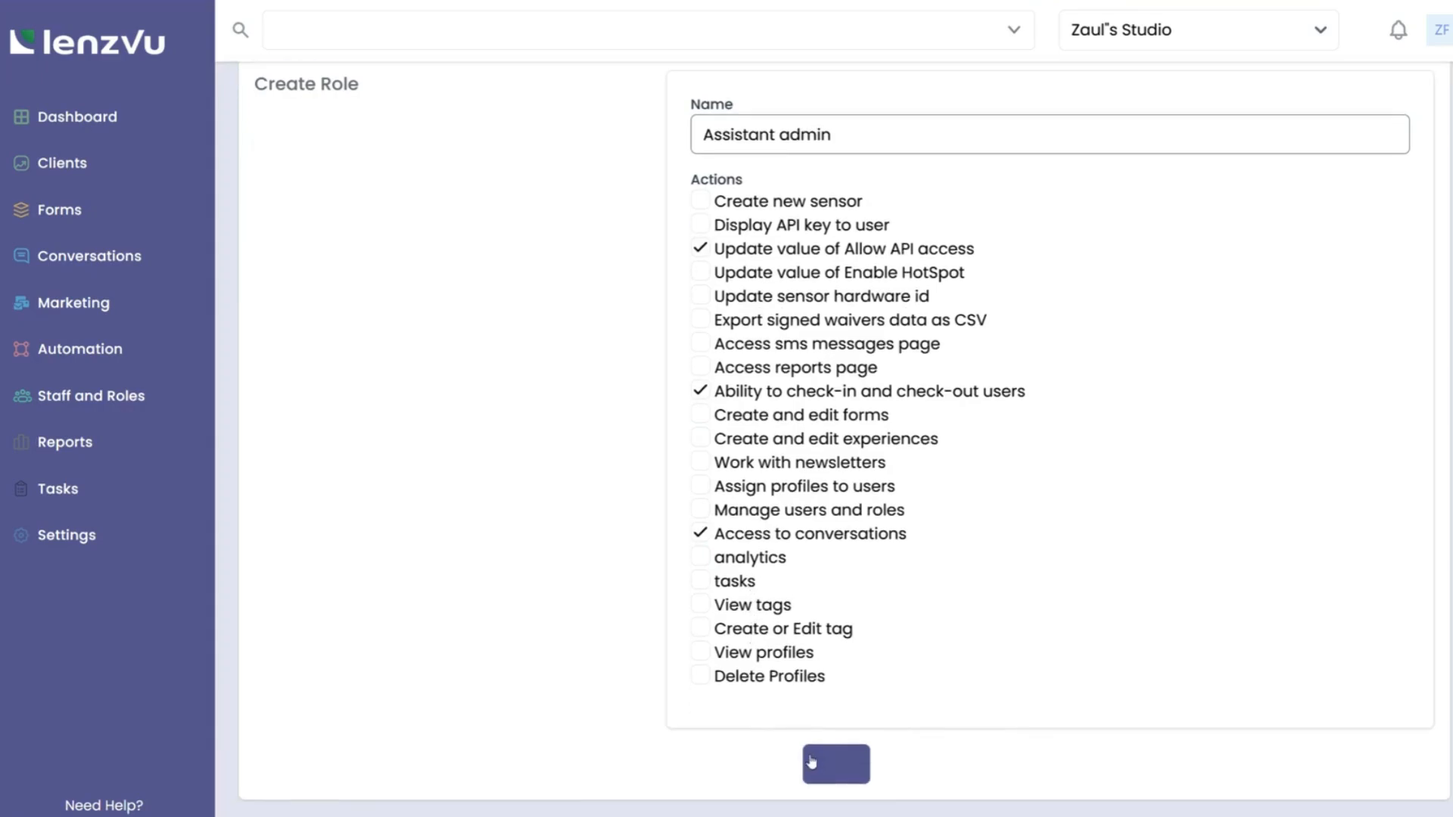